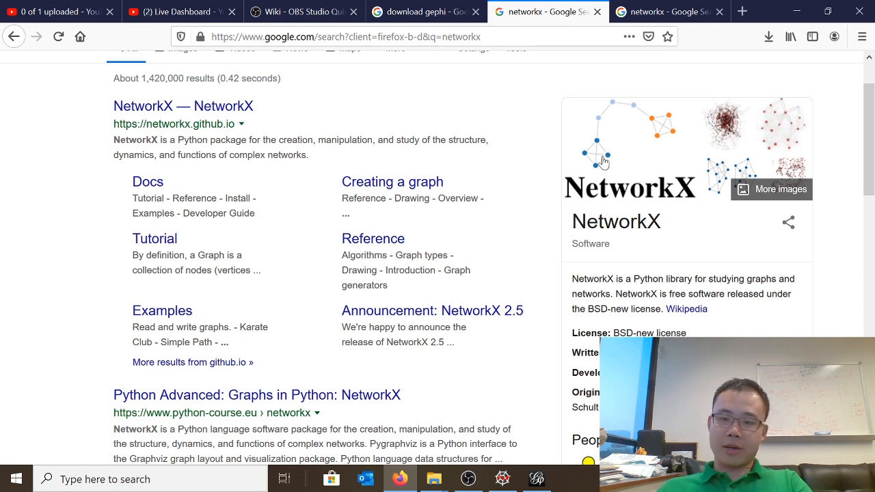
# Browse the NetworkX image results and preview the networkx hashtag network graph from Twitter
pyautogui.click(712, 155)
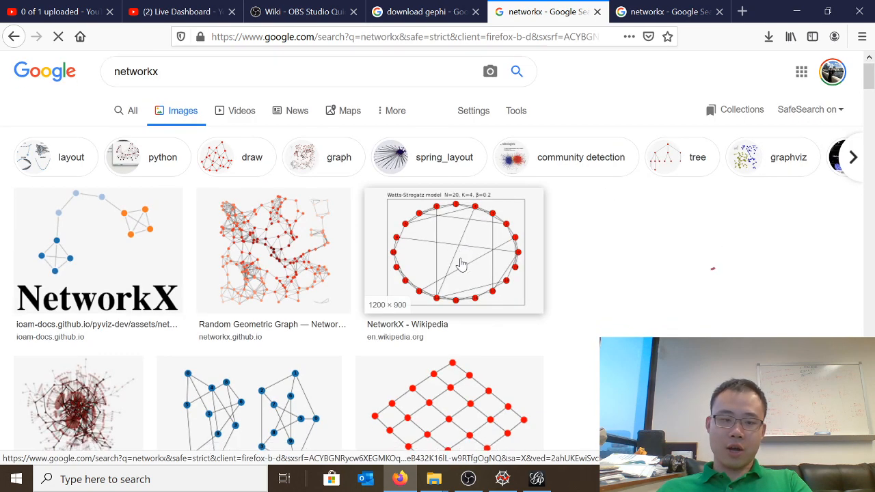
pyautogui.scroll(-5, 461, 263)
pyautogui.scroll(-2, 462, 266)
pyautogui.scroll(6, 462, 258)
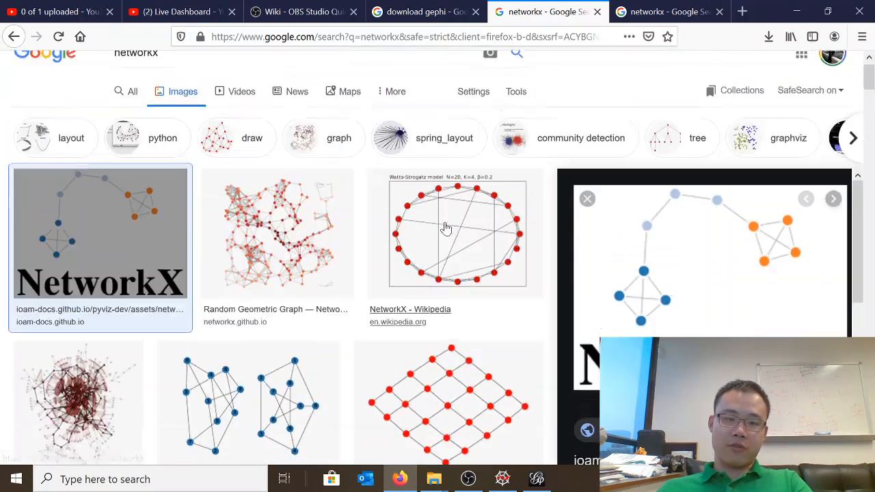
pyautogui.scroll(-3, 445, 231)
pyautogui.scroll(-3, 445, 234)
pyautogui.click(453, 205)
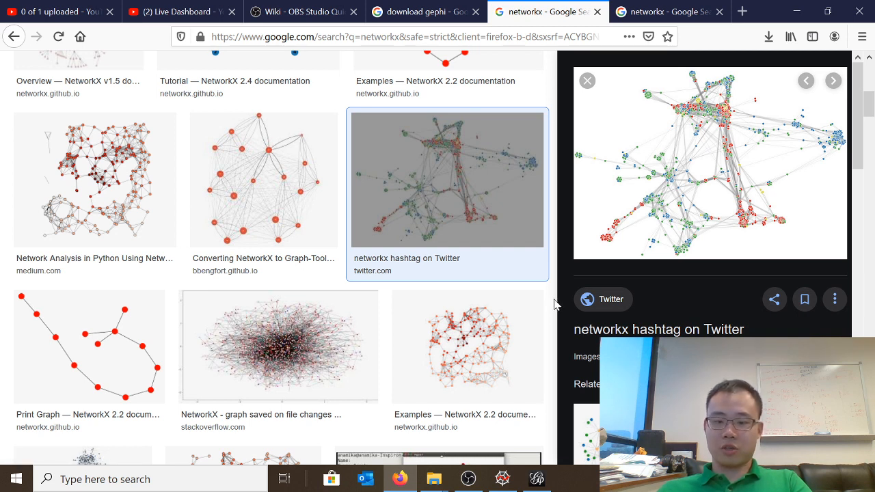
# Review the Gephi download search results and compare the two NetworkX image previews in the open pages
pyautogui.click(403, 12)
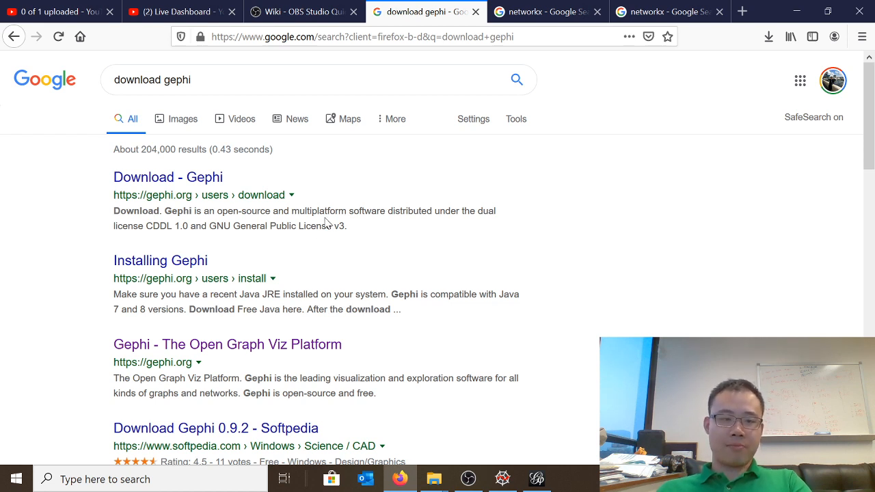
pyautogui.click(557, 12)
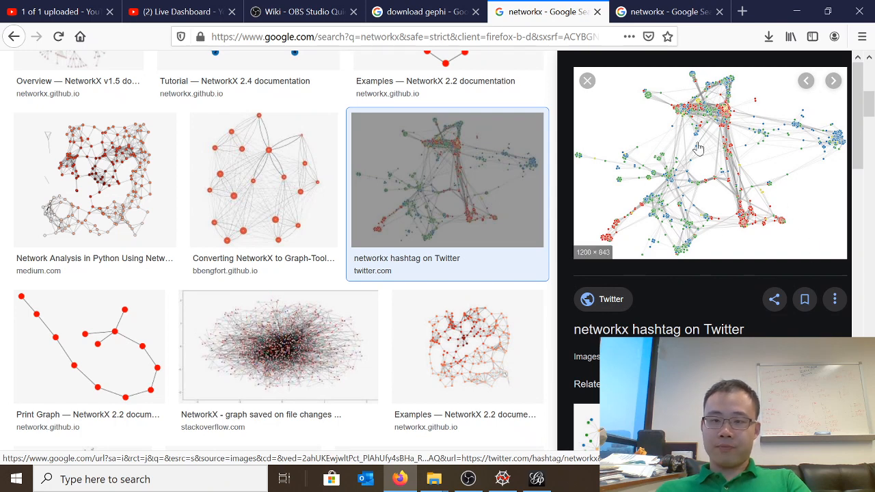
pyautogui.click(682, 20)
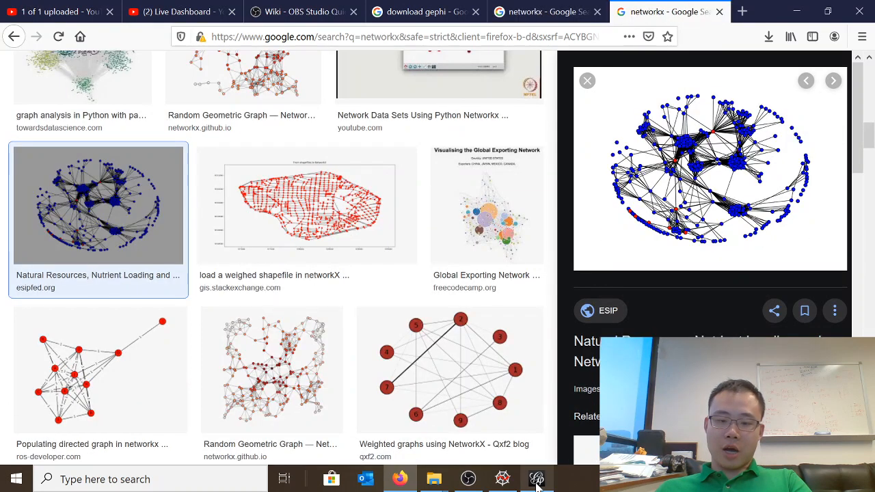
# Switch to Gephi to view its welcome window with recent projects and samples, then return to the browser
pyautogui.moveTo(538, 482)
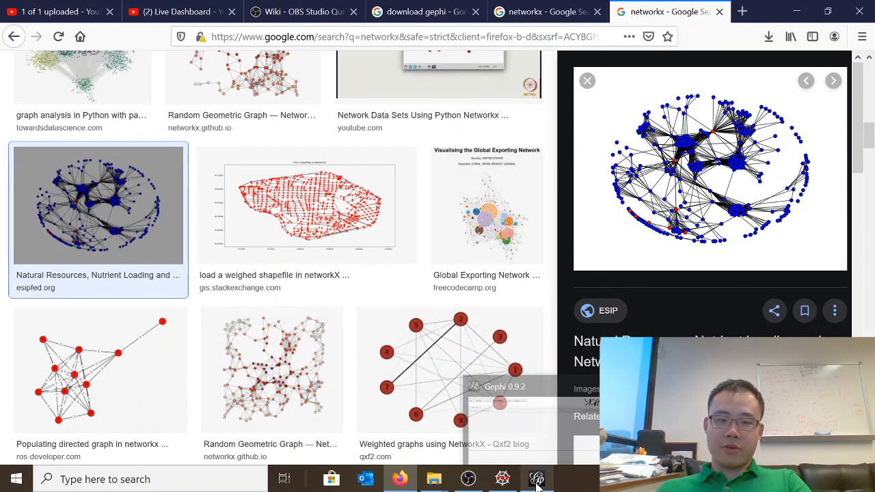
pyautogui.click(550, 11)
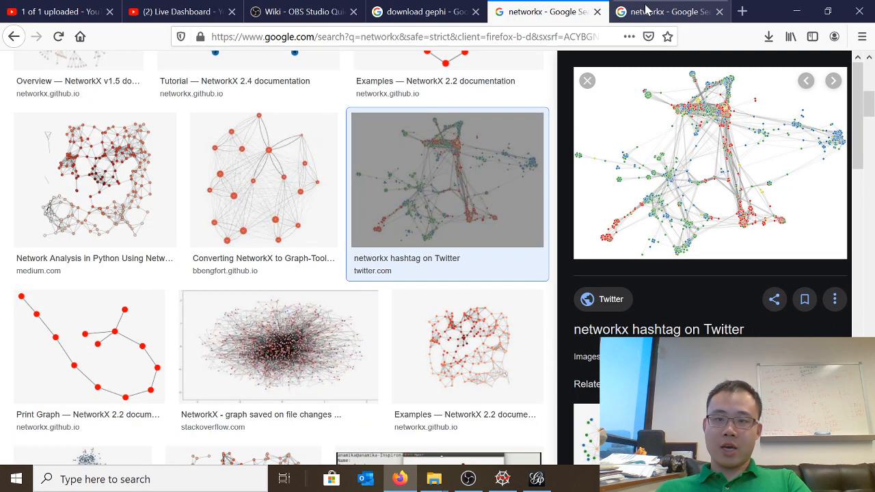
pyautogui.click(535, 482)
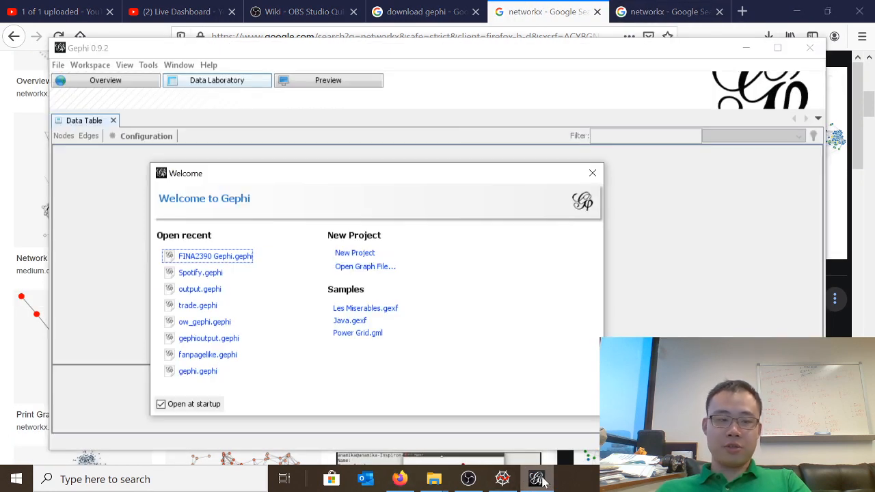
pyautogui.click(3, 280)
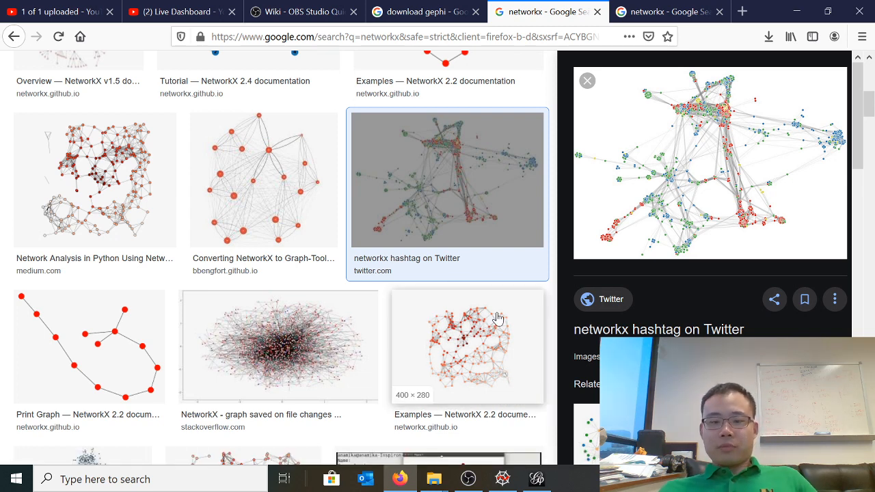
# Open the 2014_8_1_China_Stock_Director Edges and Nodes CSV files from the Gephi files folder in Excel, with both windows maximized
pyautogui.moveTo(433, 483)
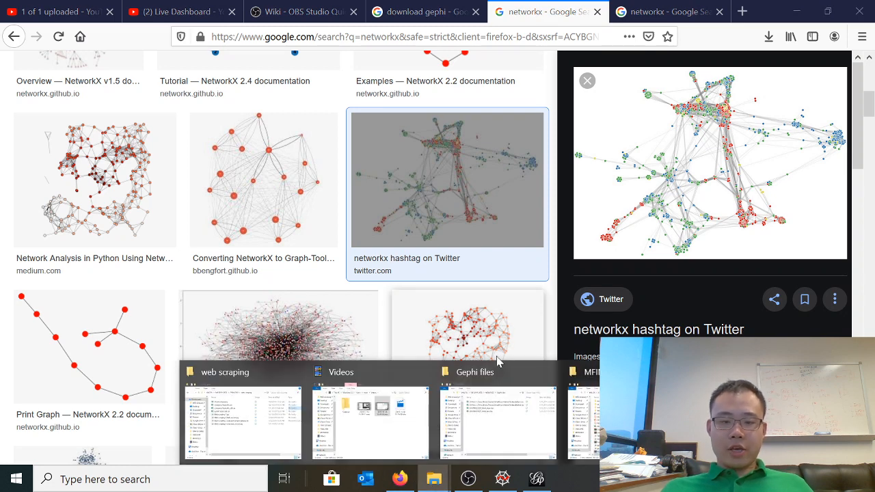
pyautogui.click(499, 425)
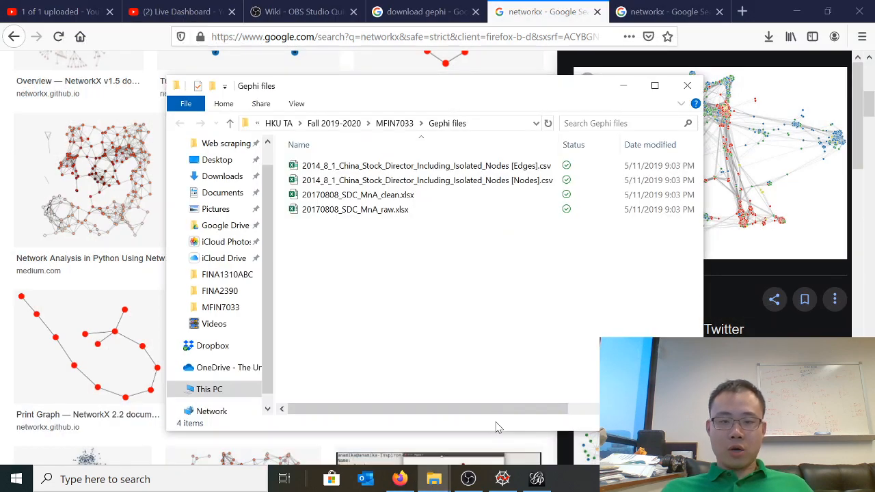
pyautogui.click(400, 168)
pyautogui.keyDown('ctrl'); pyautogui.click(405, 181); pyautogui.keyUp('ctrl')
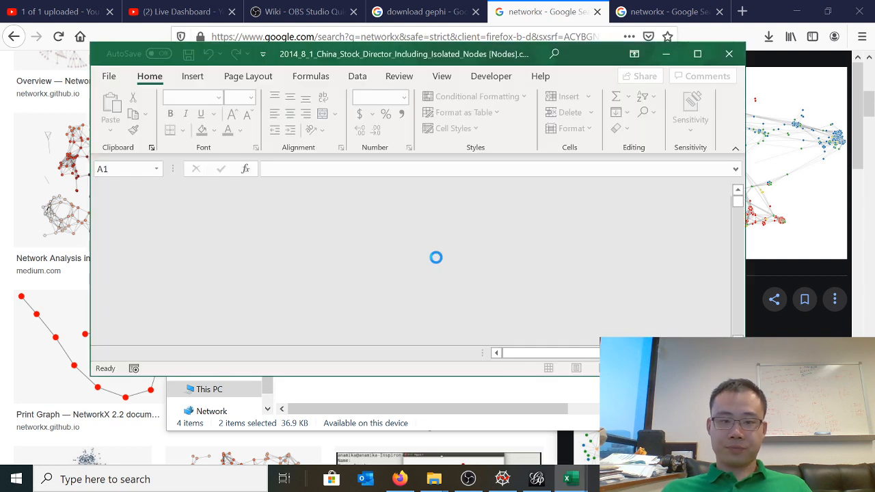
pyautogui.doubleClick(482, 53)
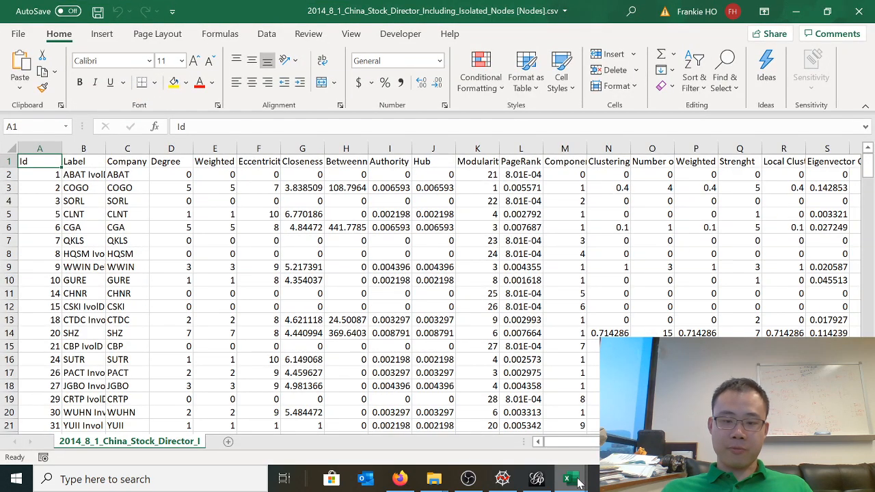
pyautogui.moveTo(576, 478)
pyautogui.click(584, 417)
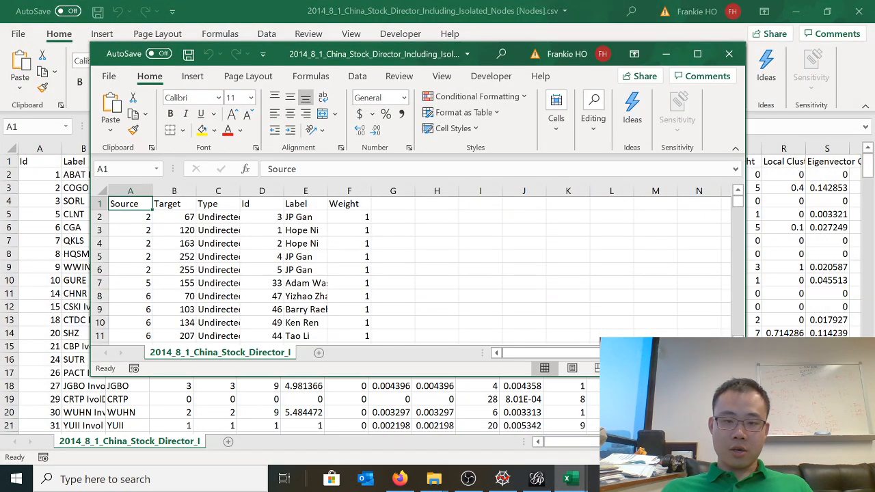
pyautogui.doubleClick(487, 52)
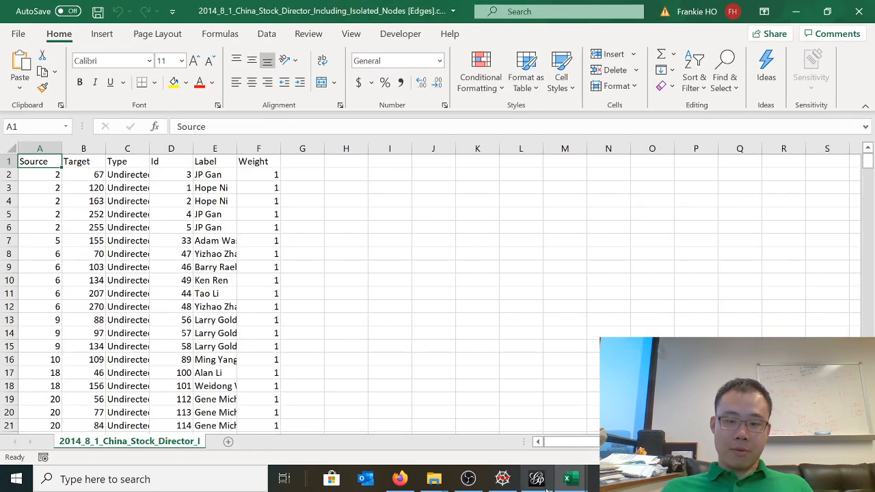
# In the Nodes CSV workbook, delete the Eccentricity column and all columns after it
pyautogui.moveTo(566, 478)
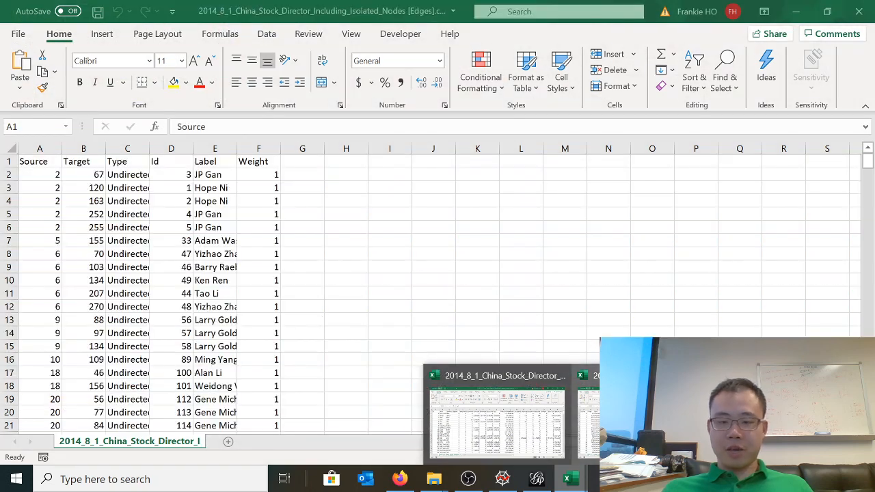
pyautogui.click(517, 437)
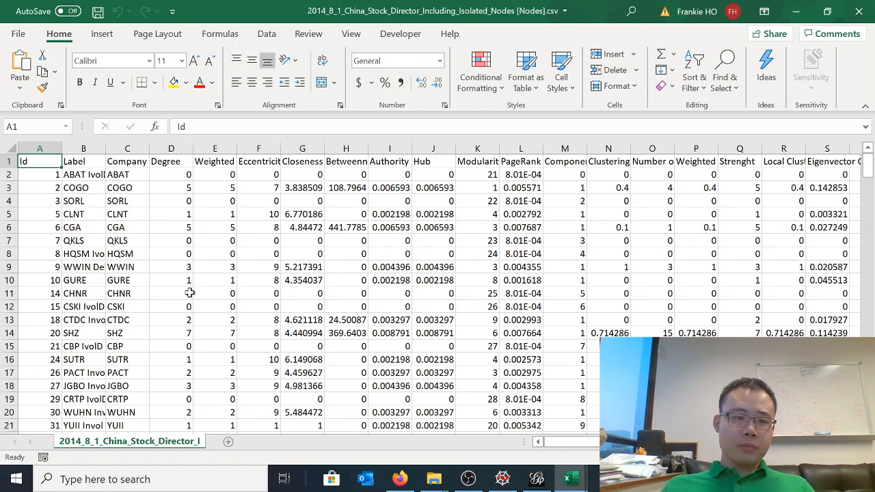
pyautogui.moveTo(259, 148); pyautogui.dragTo(711, 123)
pyautogui.moveTo(604, 442); pyautogui.dragTo(547, 441)
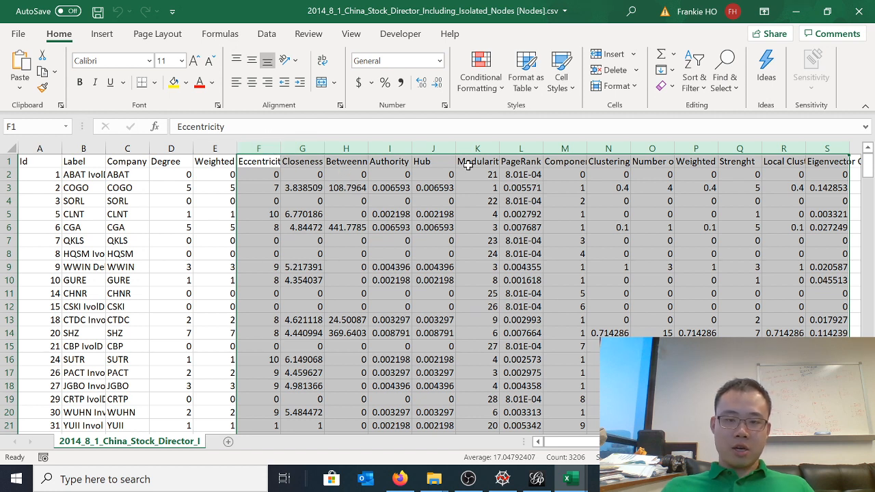
pyautogui.rightClick(261, 149)
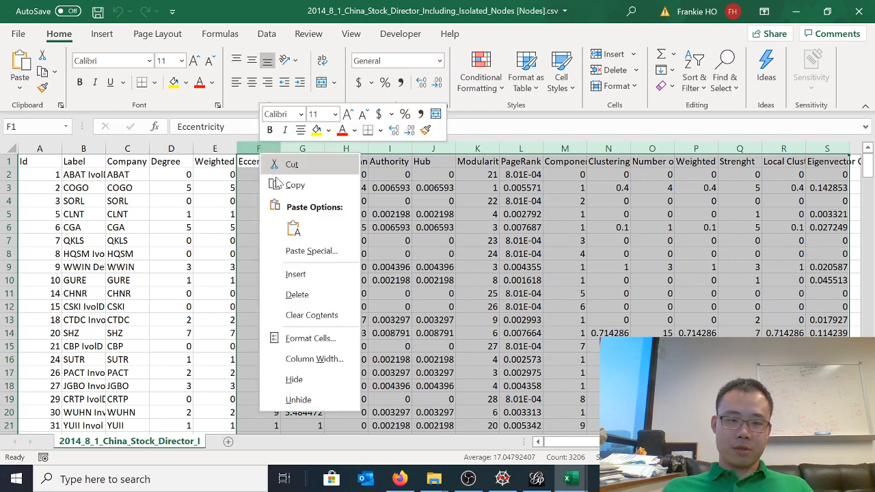
pyautogui.click(306, 295)
pyautogui.click(282, 214)
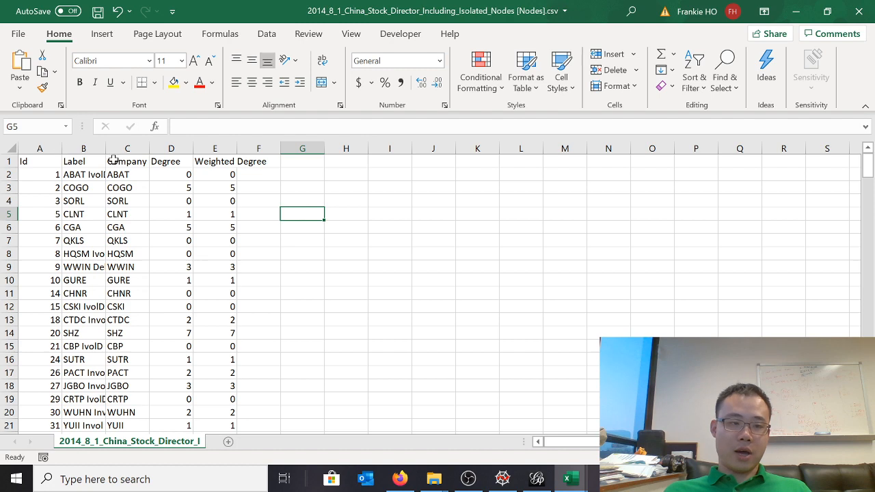
# Examine the node Id, Company and Degree values in the nodes sheet
pyautogui.click(42, 175)
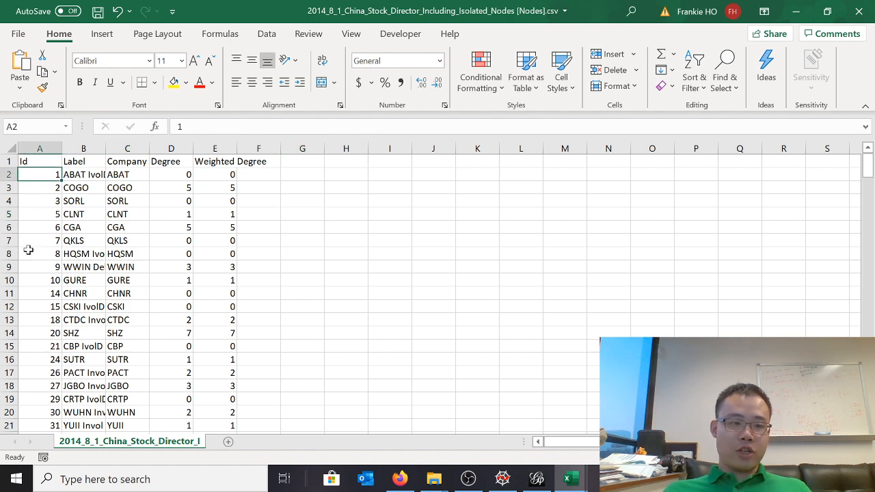
pyautogui.scroll(-4, 23, 251)
pyautogui.scroll(4, 23, 253)
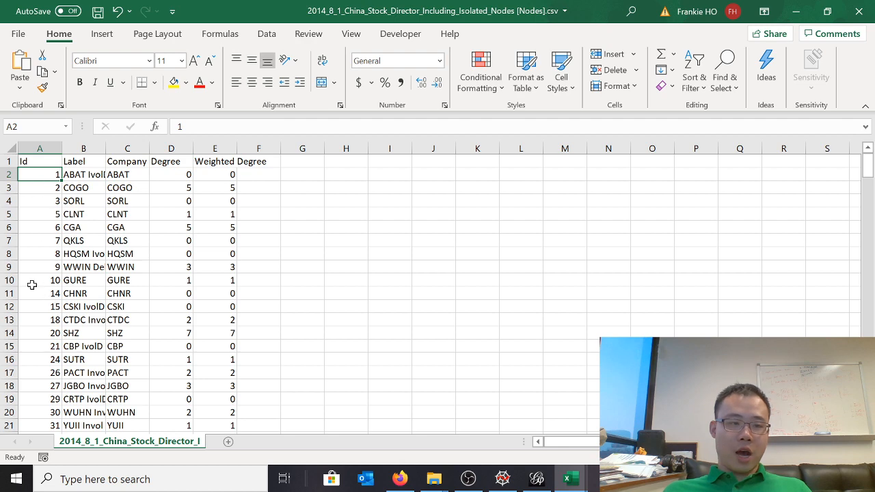
pyautogui.scroll(-5, 31, 284)
pyautogui.scroll(5, 27, 304)
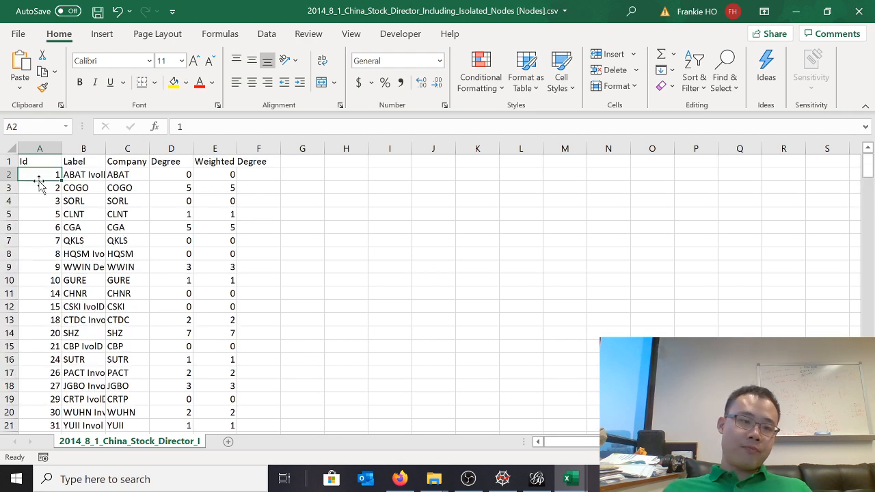
pyautogui.click(136, 166)
pyautogui.click(169, 186)
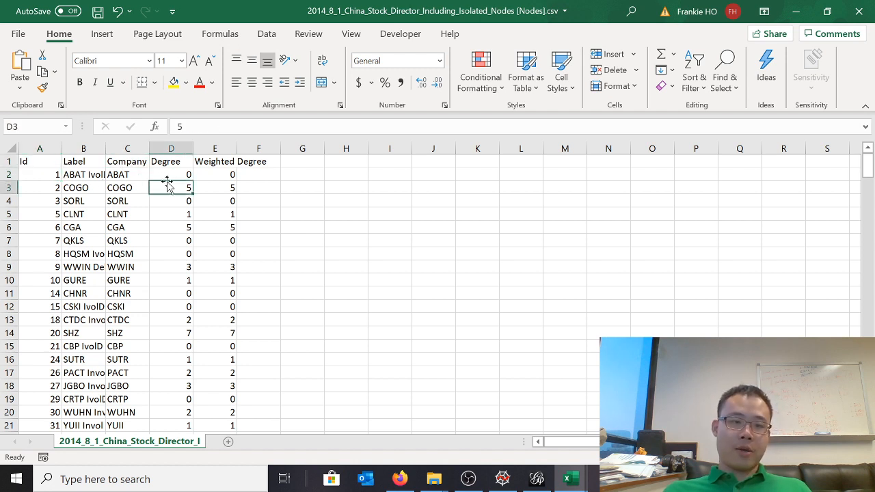
pyautogui.click(179, 289)
pyautogui.click(183, 188)
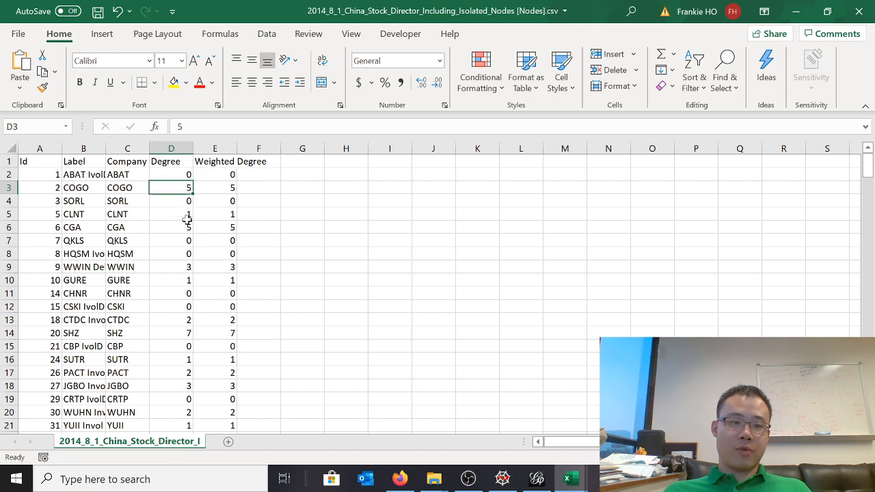
pyautogui.click(170, 177)
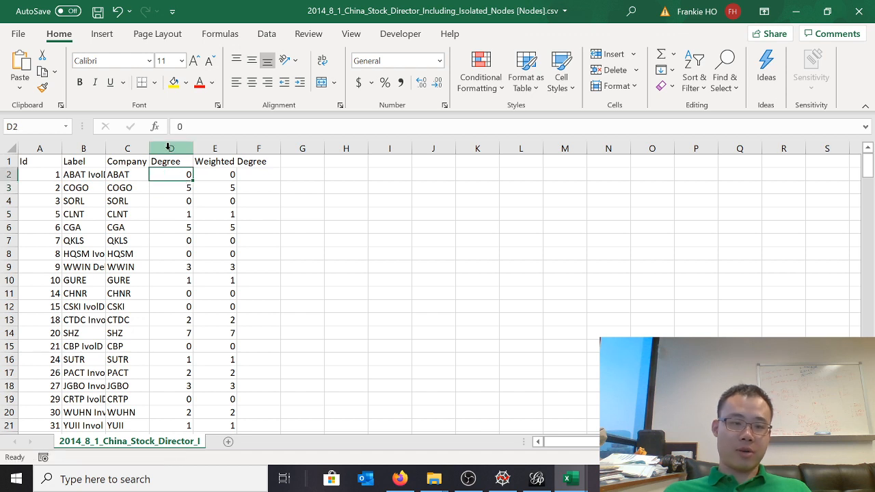
# Delete the Degree and Weighted Degree columns from the nodes sheet and save the CSV file
pyautogui.click(168, 147)
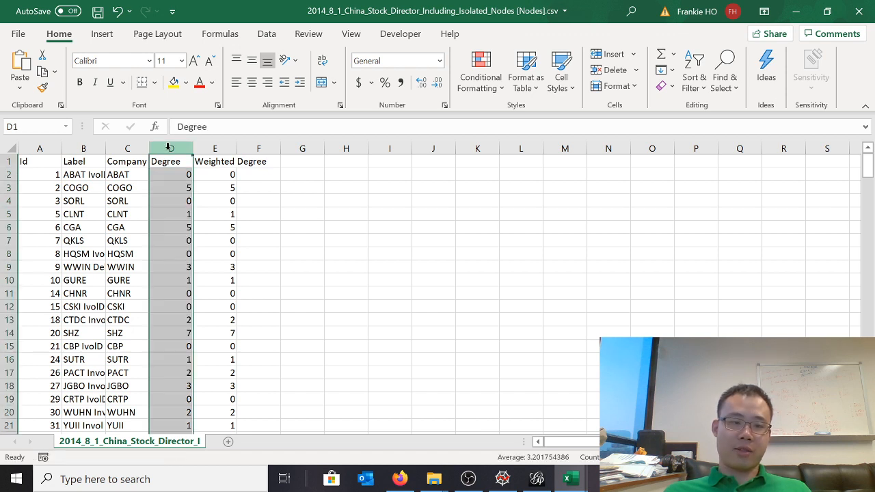
pyautogui.moveTo(169, 147); pyautogui.dragTo(215, 147)
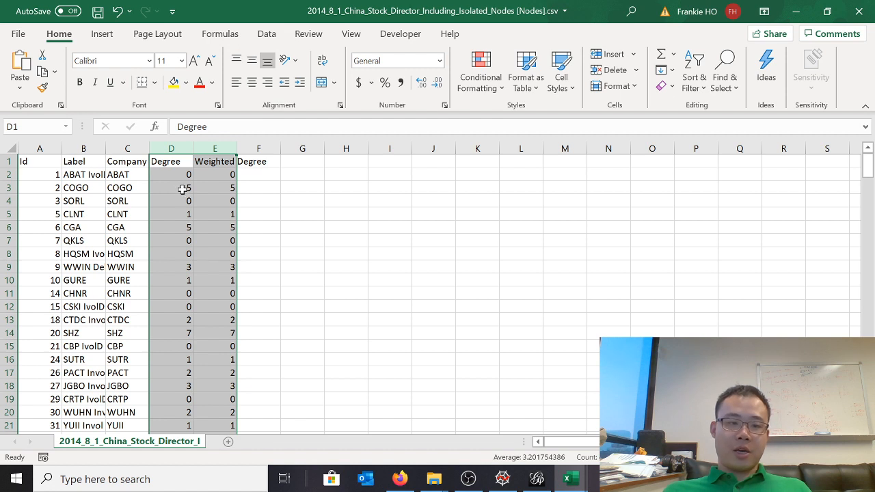
pyautogui.rightClick(173, 147)
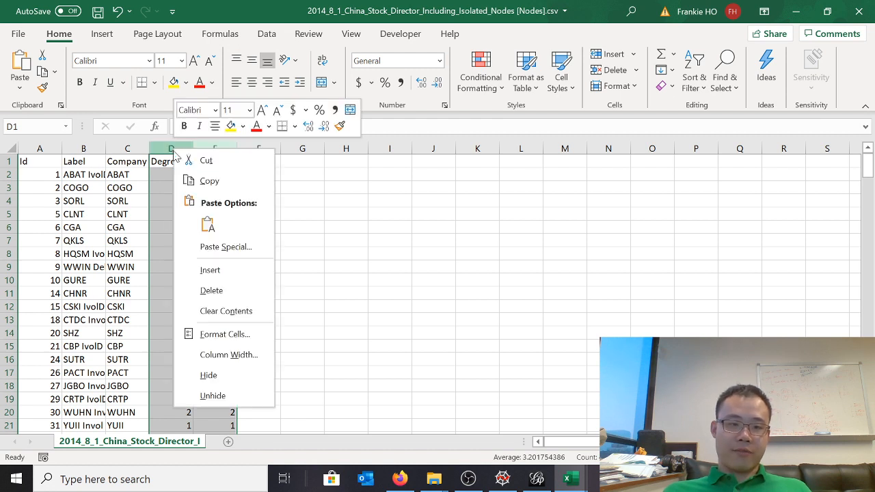
pyautogui.click(209, 292)
pyautogui.click(233, 186)
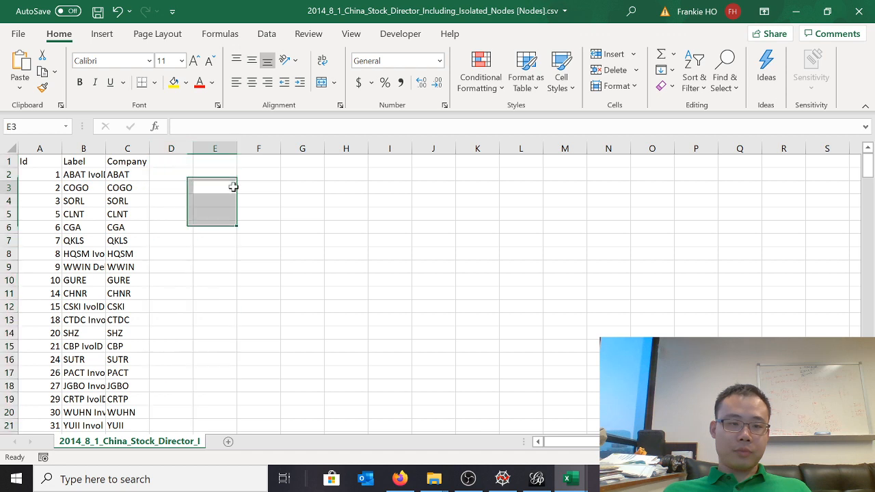
pyautogui.click(98, 11)
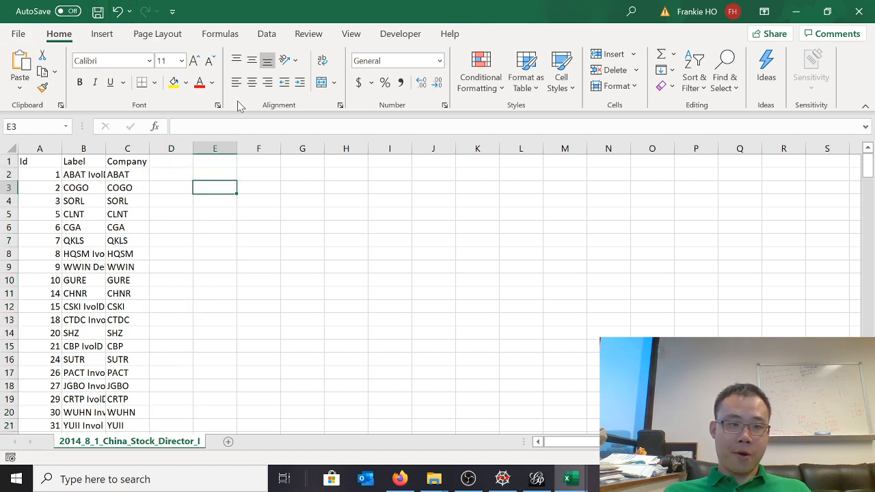
# Switch to the Edges CSV workbook and select empty cell H9 beside its data
pyautogui.click(571, 477)
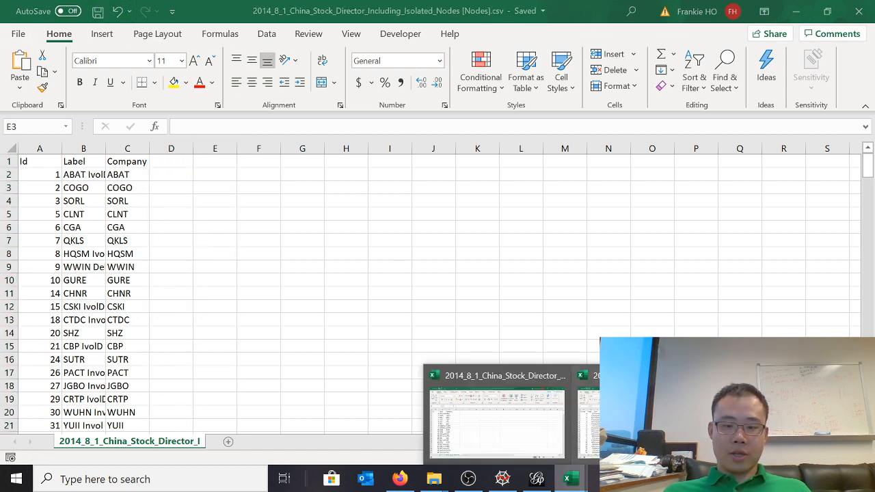
pyautogui.click(530, 432)
pyautogui.click(571, 476)
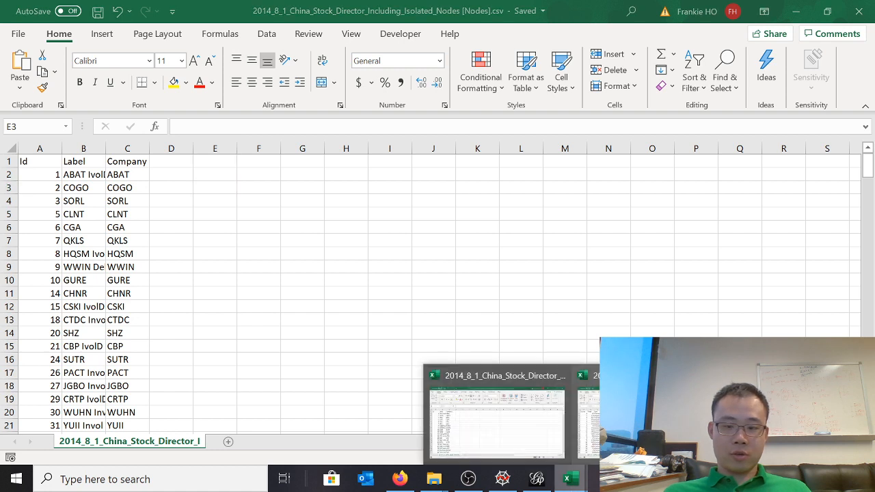
pyautogui.click(646, 411)
pyautogui.click(364, 266)
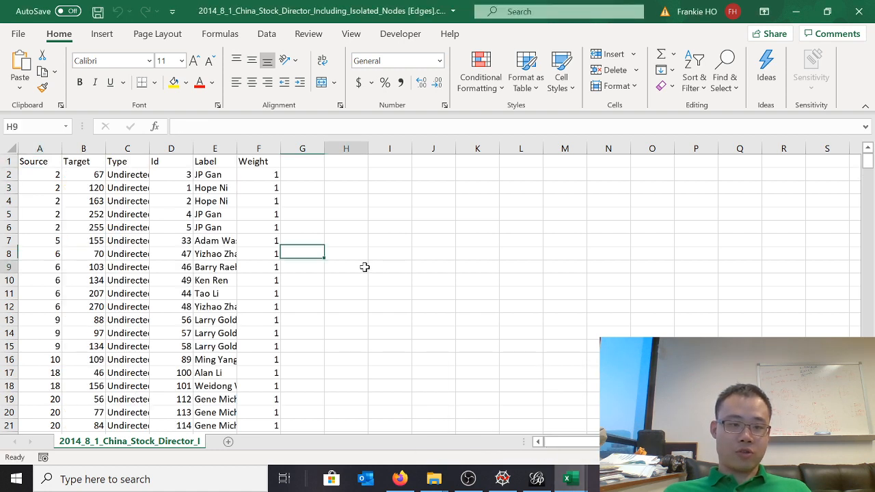
# Examine the Source, Target and Id values of the first edge and the edge in row 15
pyautogui.click(43, 175)
pyautogui.click(99, 176)
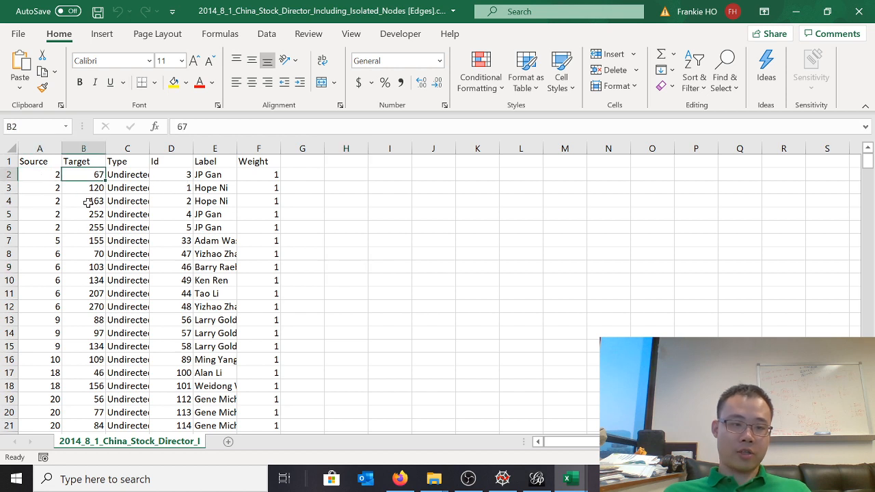
pyautogui.click(32, 342)
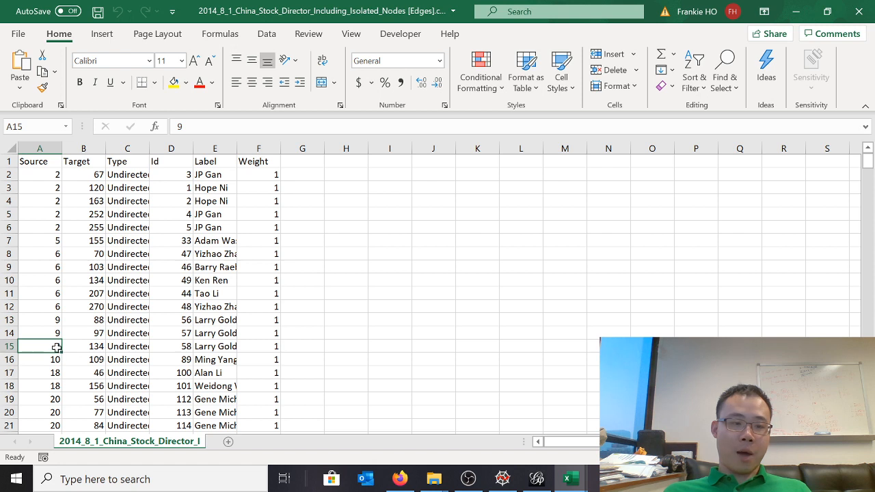
pyautogui.click(79, 343)
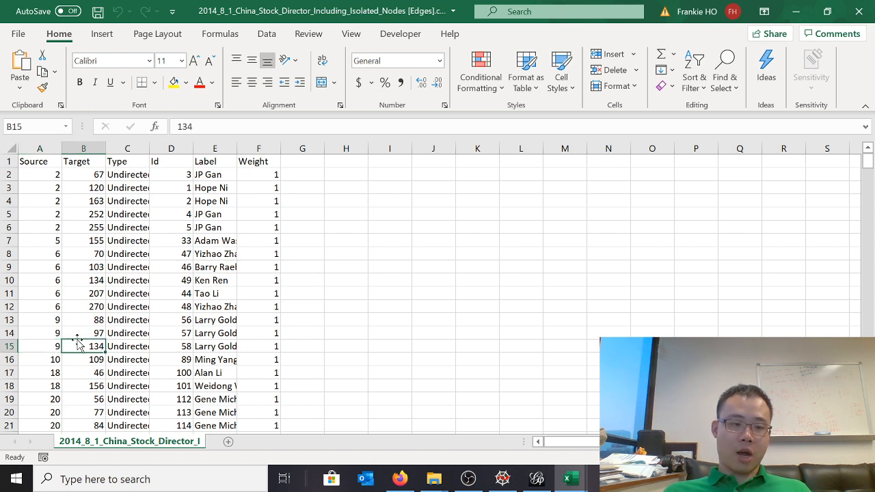
pyautogui.click(168, 347)
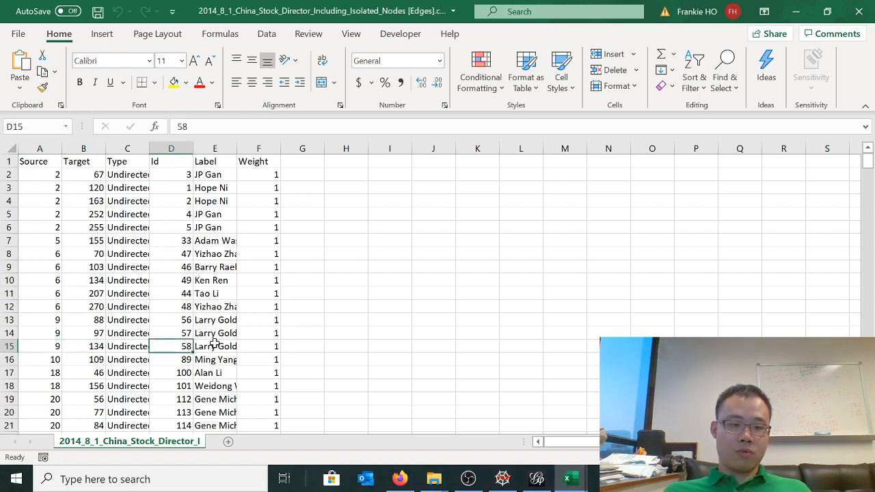
# Autofit the Label column in the edges sheet and review the director names down the list
pyautogui.doubleClick(237, 143)
pyautogui.click(244, 347)
pyautogui.scroll(-5, 235, 360)
pyautogui.scroll(-20, 234, 358)
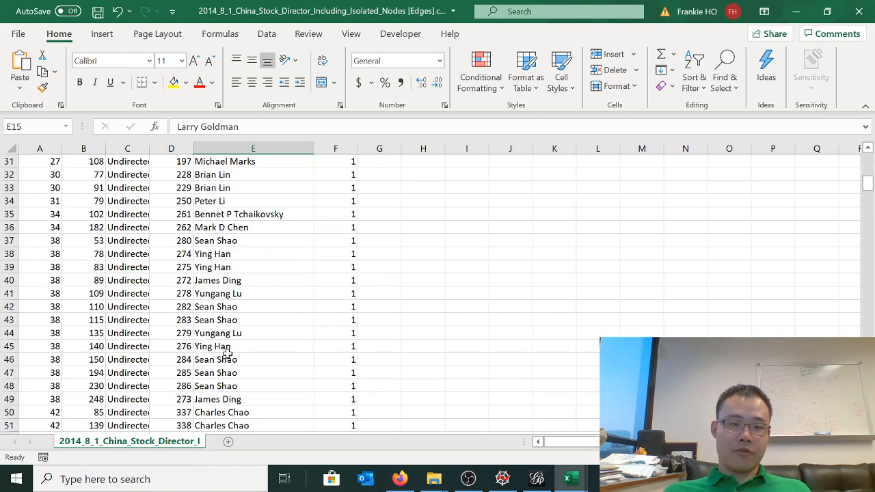
pyautogui.scroll(-20, 219, 349)
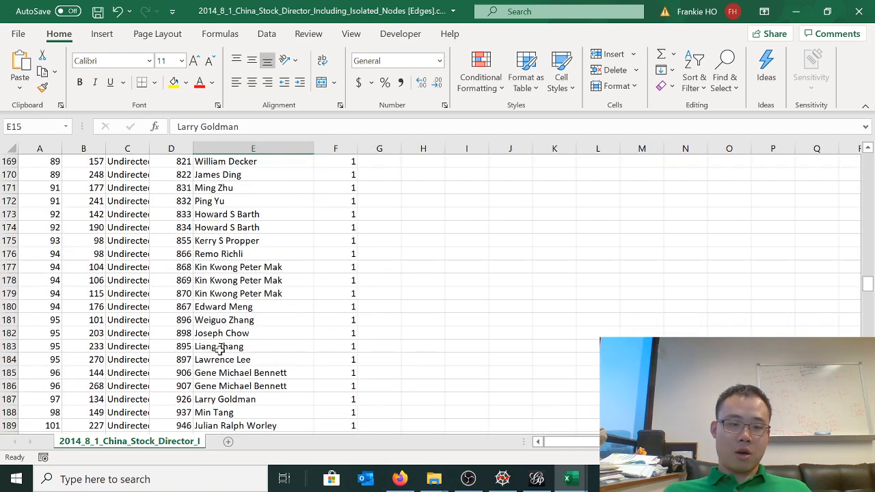
pyautogui.scroll(20, 219, 349)
pyautogui.scroll(20, 218, 349)
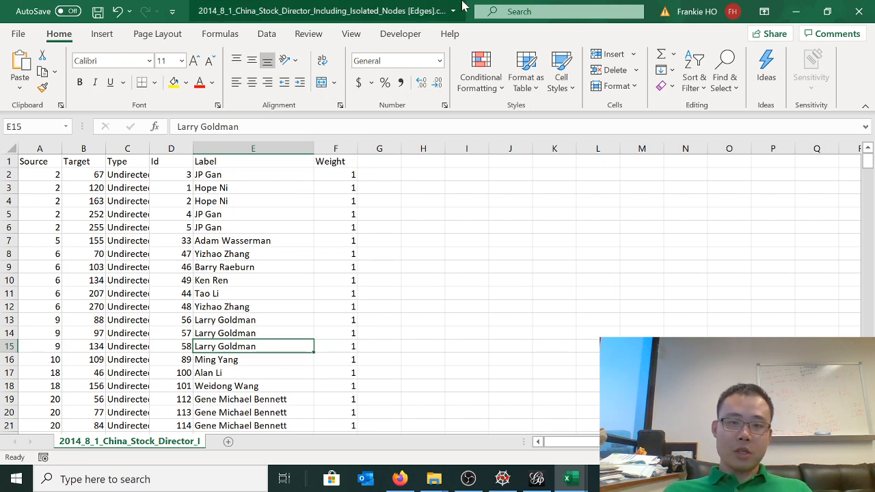
# Close the Edges CSV workbook without saving its changes, and close the Nodes CSV workbook as well
pyautogui.click(862, 15)
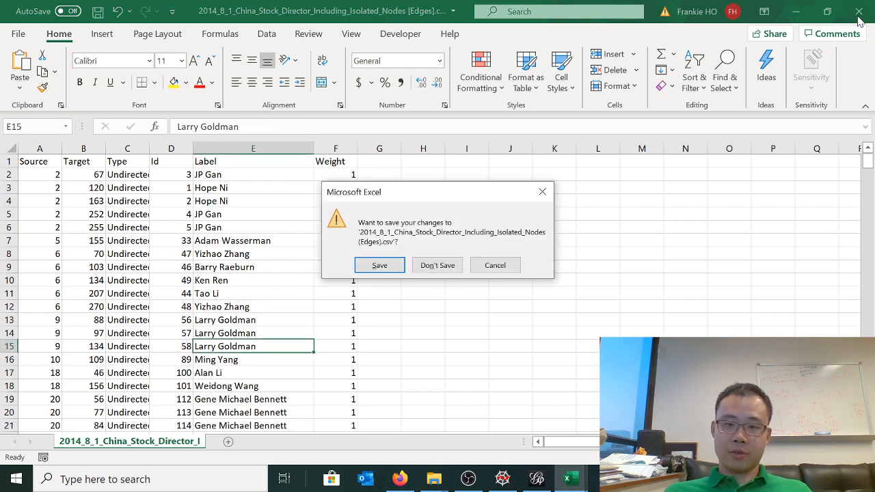
pyautogui.click(378, 267)
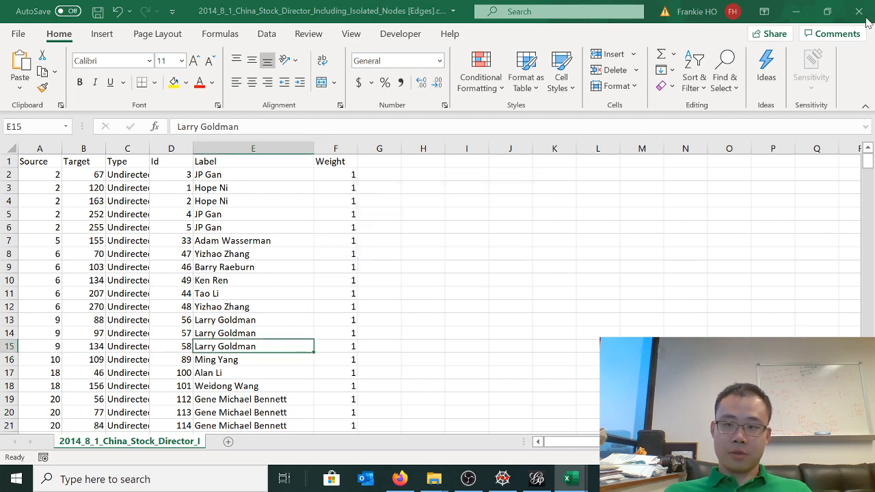
pyautogui.click(421, 10)
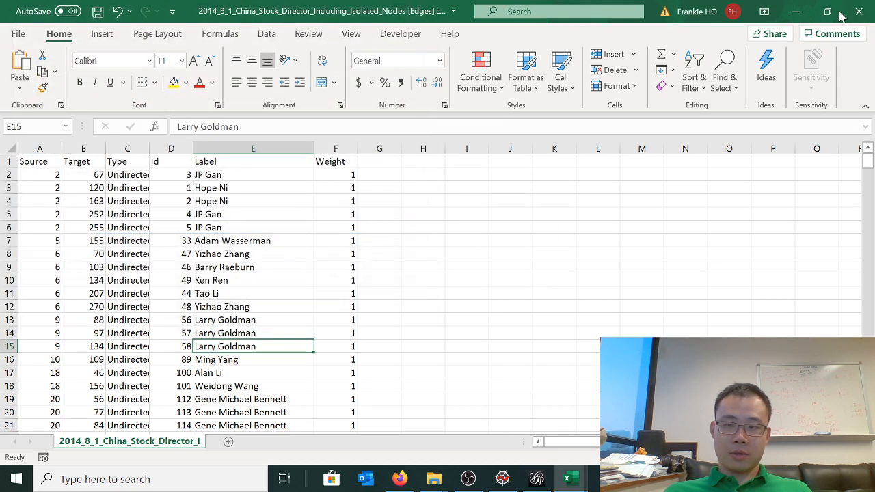
pyautogui.click(855, 14)
pyautogui.click(437, 265)
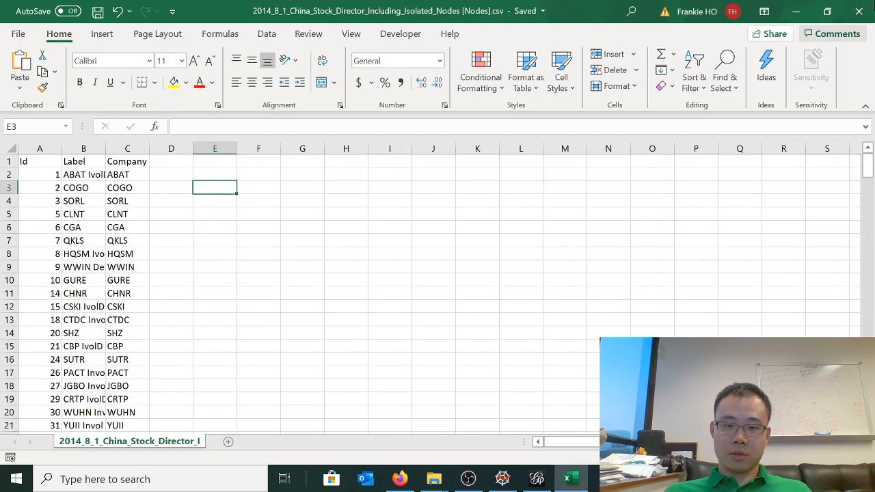
pyautogui.click(867, 12)
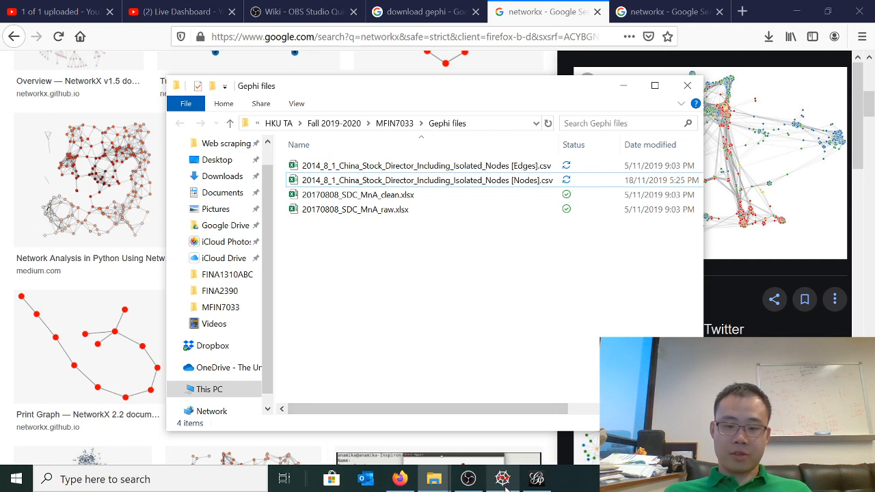
# Open the official Gephi download page from the "download gephi" search results in Firefox and review its releases
pyautogui.click(537, 479)
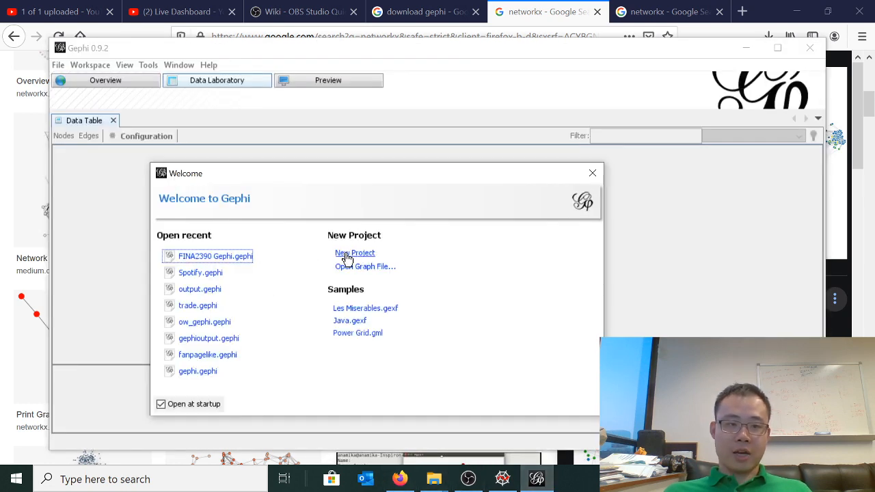
pyautogui.click(421, 12)
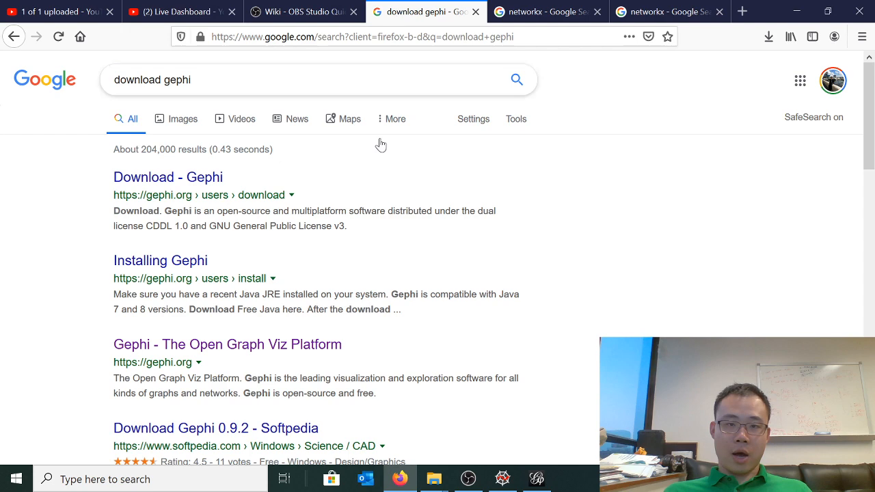
pyautogui.click(176, 178)
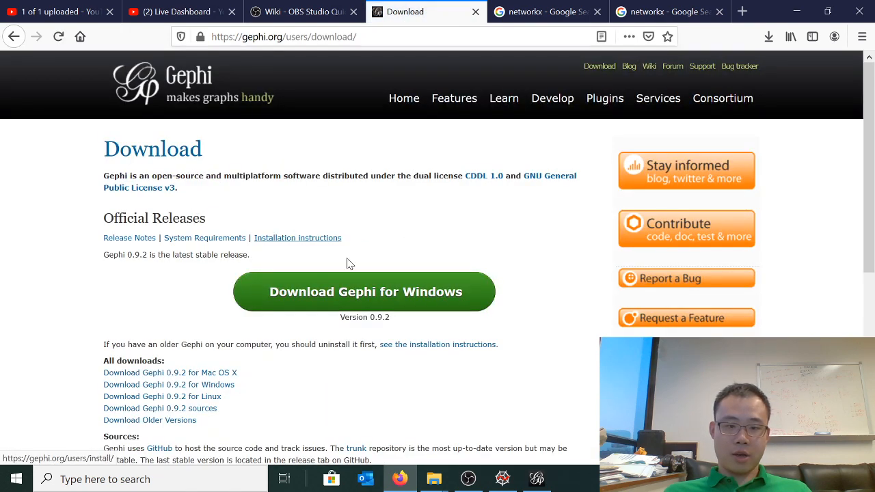
pyautogui.scroll(-4, 476, 396)
pyautogui.scroll(4, 475, 397)
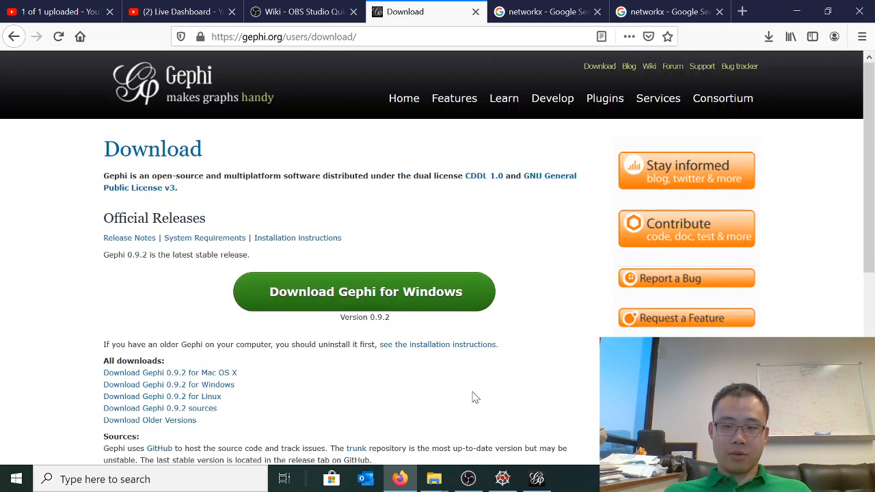
# Switch to Gephi, create a new project and start a spreadsheet import in the Data Laboratory
pyautogui.click(537, 479)
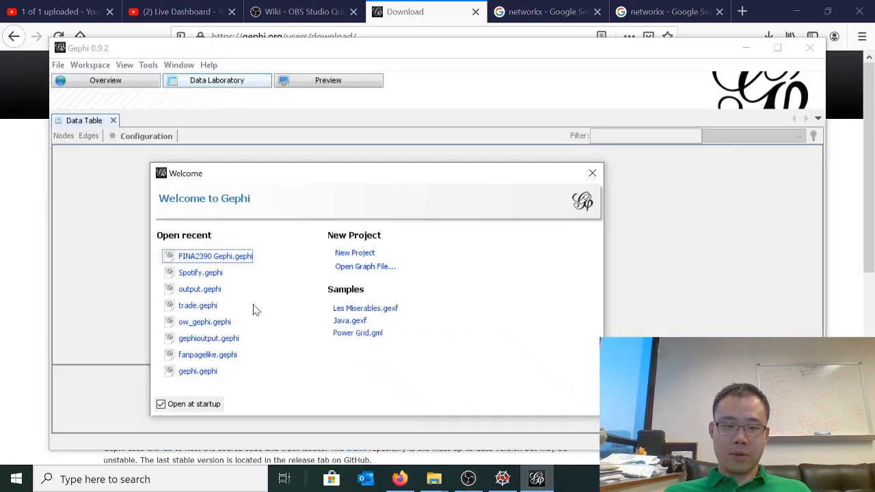
pyautogui.click(344, 254)
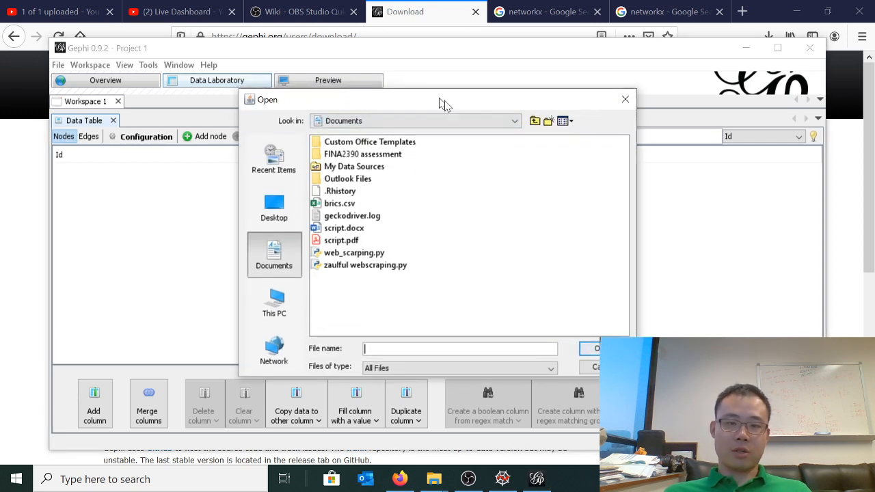
pyautogui.moveTo(444, 100); pyautogui.dragTo(433, 172)
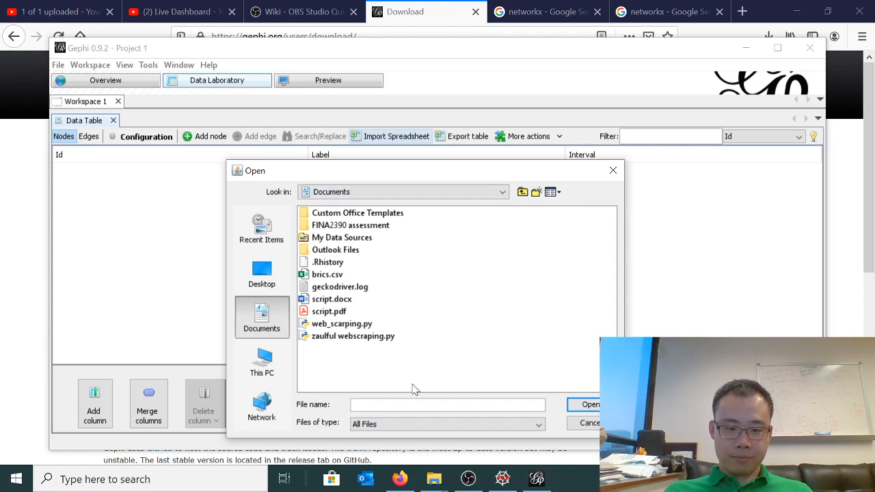
# Check the full path of the Gephi files folder in File Explorer and return to Gephi's Open dialog
pyautogui.click(434, 479)
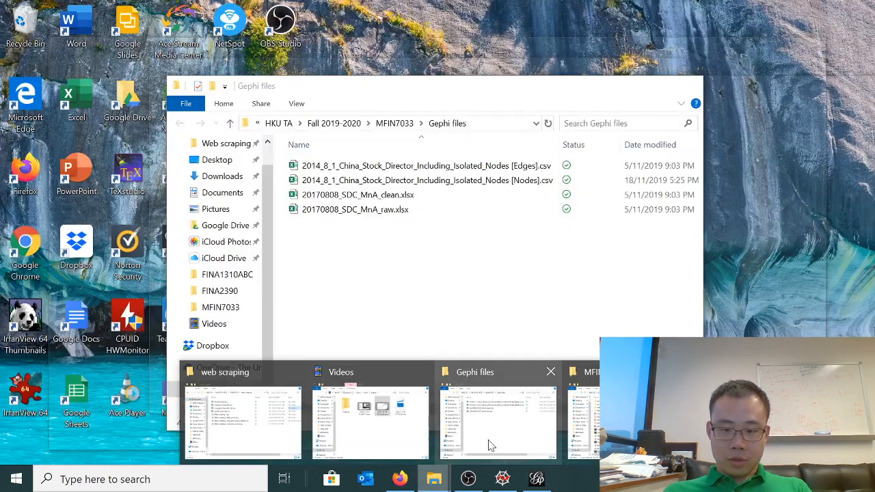
pyautogui.click(487, 446)
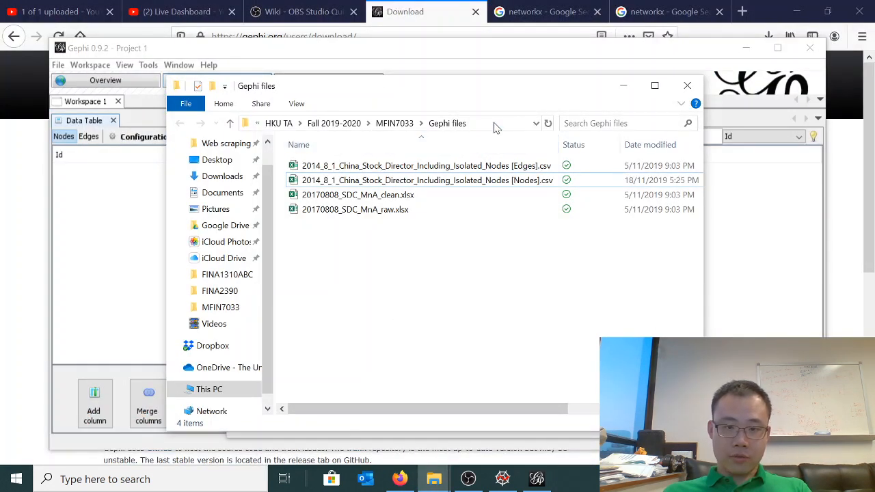
pyautogui.click(496, 128)
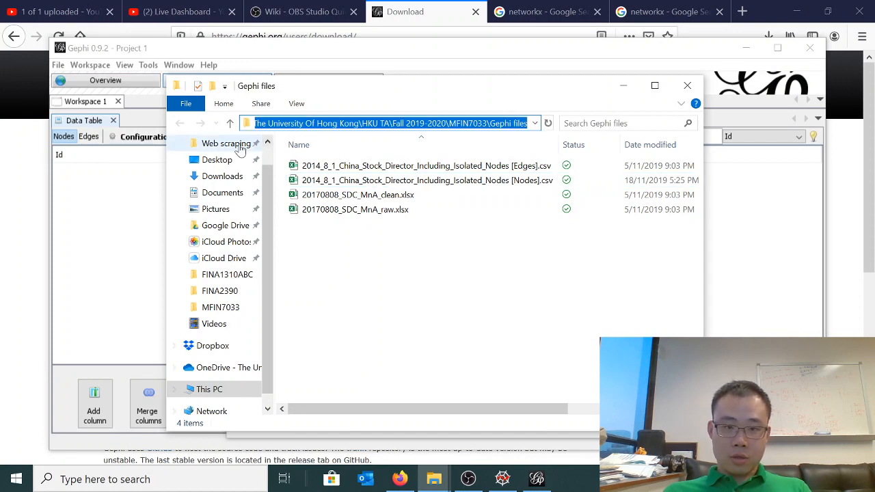
pyautogui.click(133, 222)
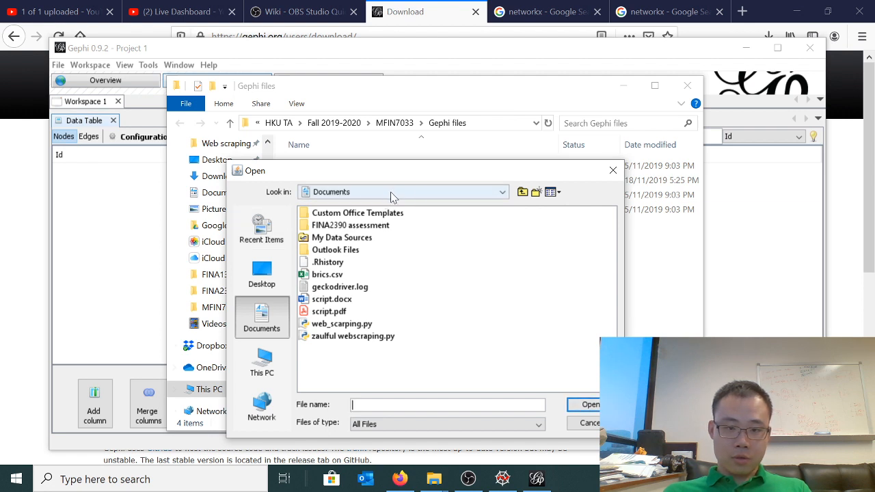
# Browse the import dialog to the MFIN7033 folder inside HKU TA on OneDrive - The University Of Hong Kong
pyautogui.click(450, 194)
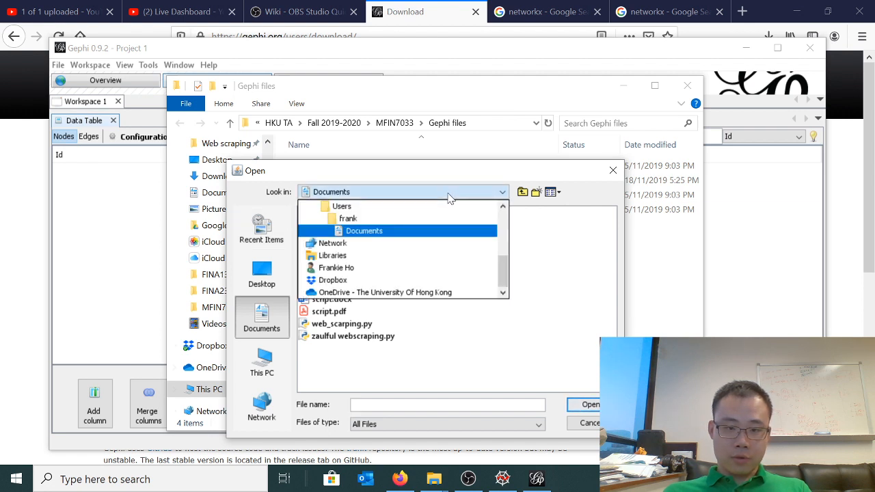
pyautogui.click(537, 195)
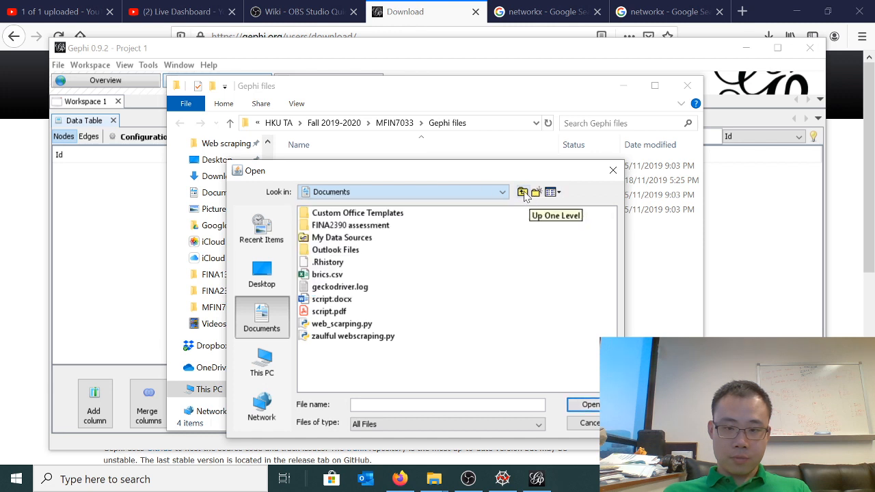
pyautogui.click(523, 192)
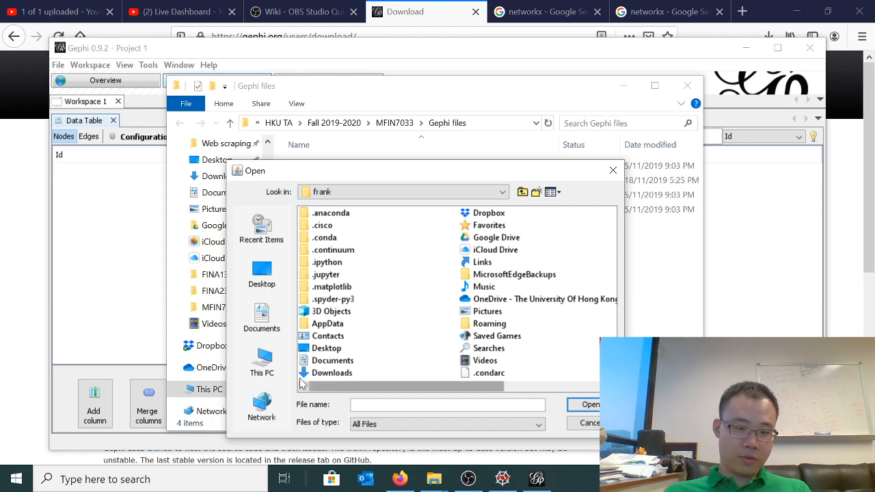
pyautogui.click(443, 191)
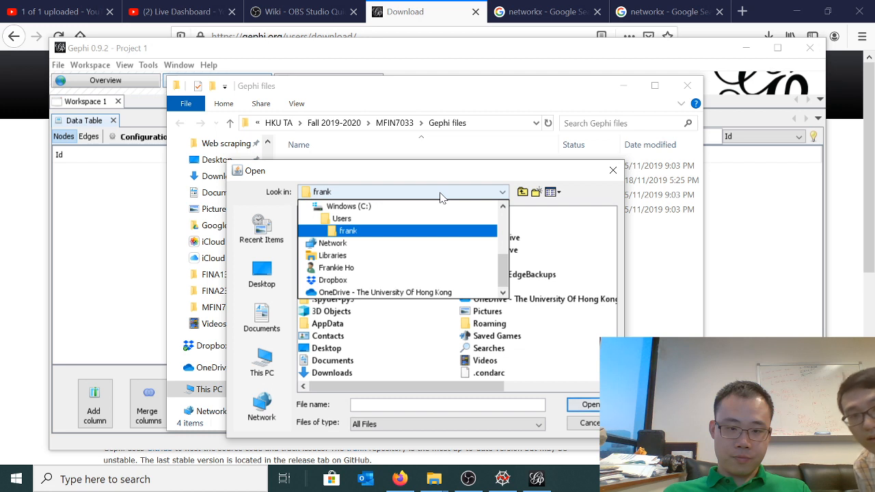
pyautogui.scroll(2, 410, 254)
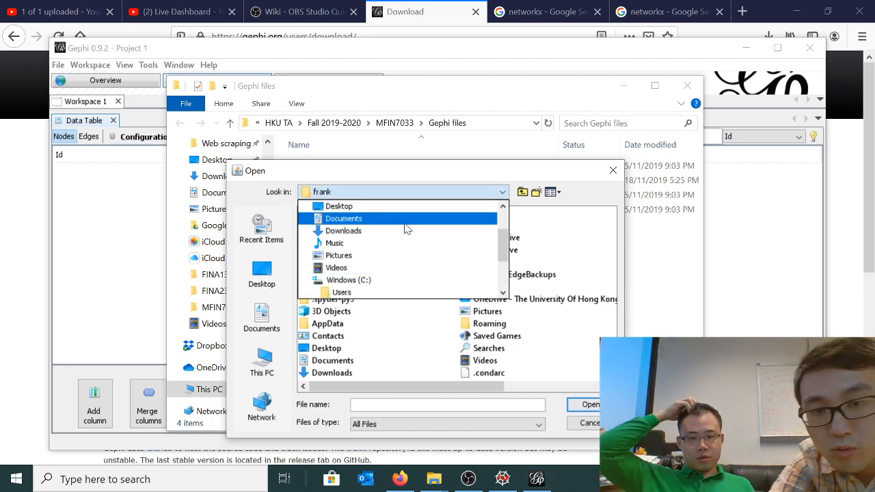
pyautogui.scroll(-2, 401, 255)
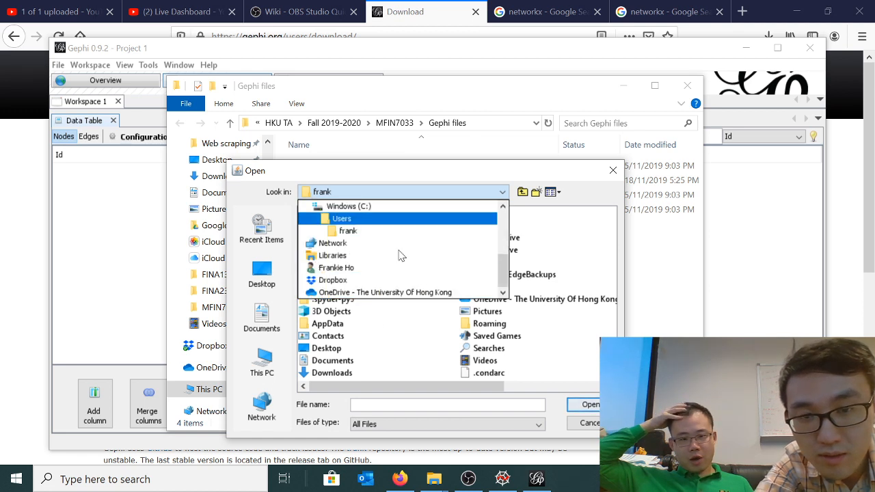
pyautogui.click(364, 292)
pyautogui.doubleClick(336, 251)
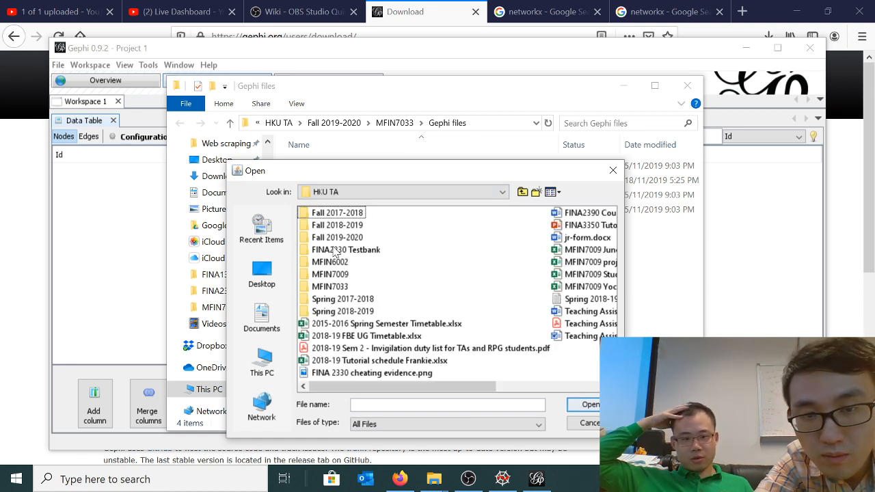
pyautogui.doubleClick(325, 286)
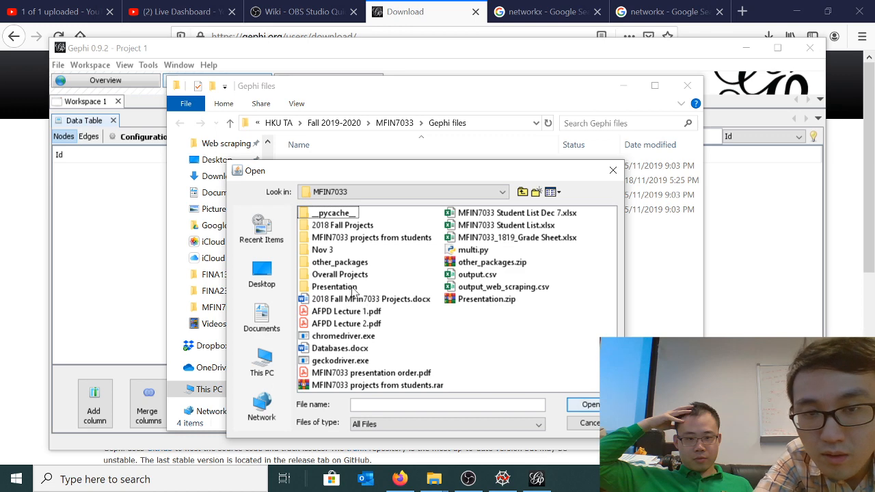
# Search Windows for "gephi f" and open the Gephi files folder in File Explorer
pyautogui.click(16, 479)
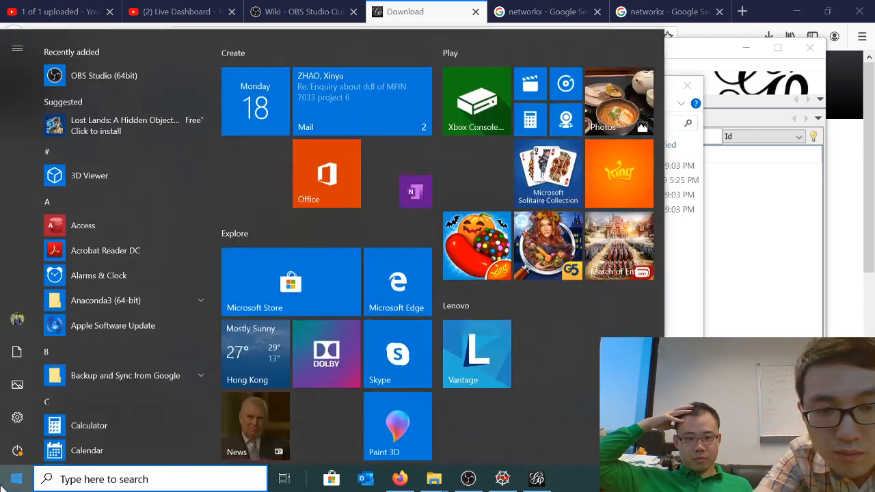
pyautogui.write('gephi')
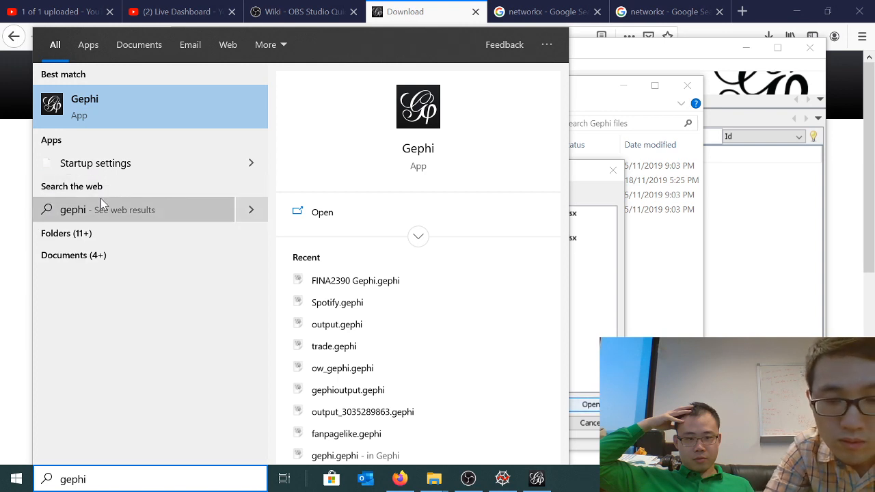
pyautogui.write(' fo')
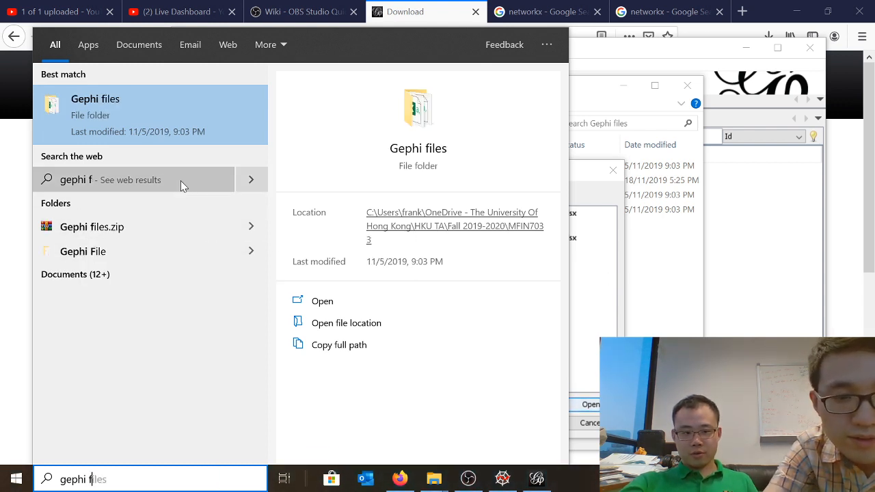
pyautogui.click(155, 123)
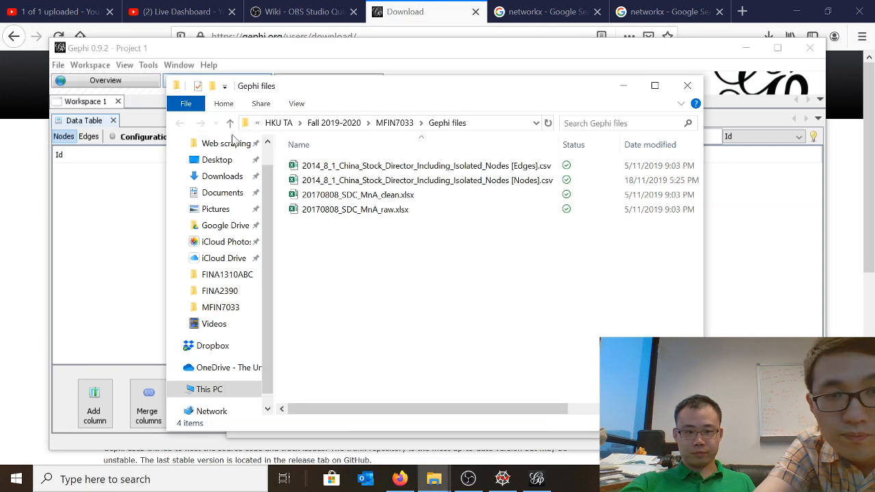
# Return from File Explorer to Gephi's import dialog and browse to the Gephi files folder under HKU TA, Fall 2019-2020, MFIN7033
pyautogui.moveTo(480, 92); pyautogui.dragTo(109, 315)
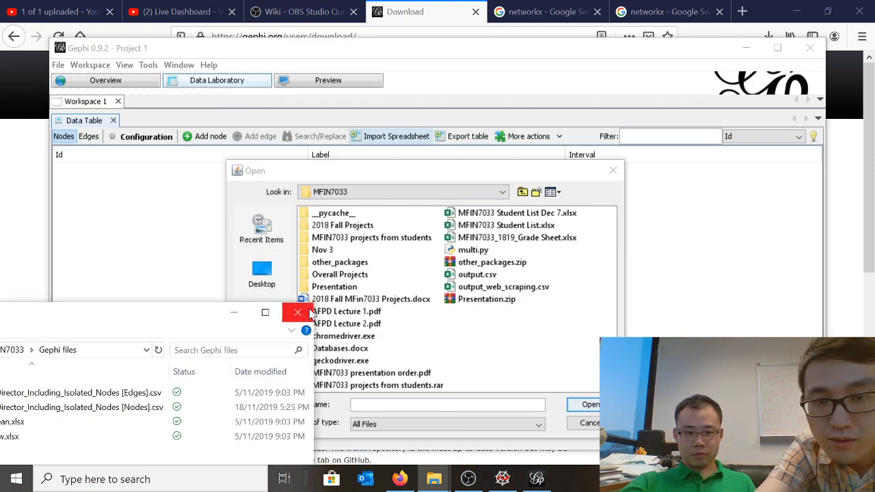
pyautogui.moveTo(200, 316); pyautogui.dragTo(267, 300)
pyautogui.click(374, 294)
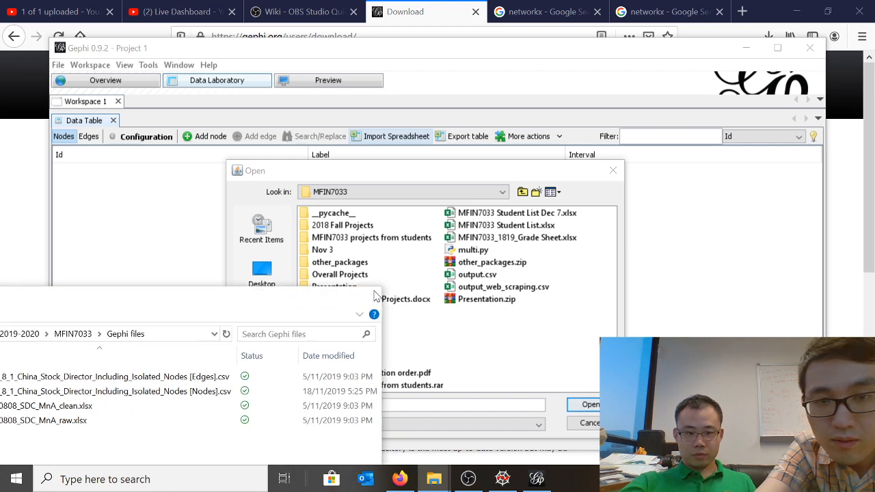
pyautogui.click(522, 192)
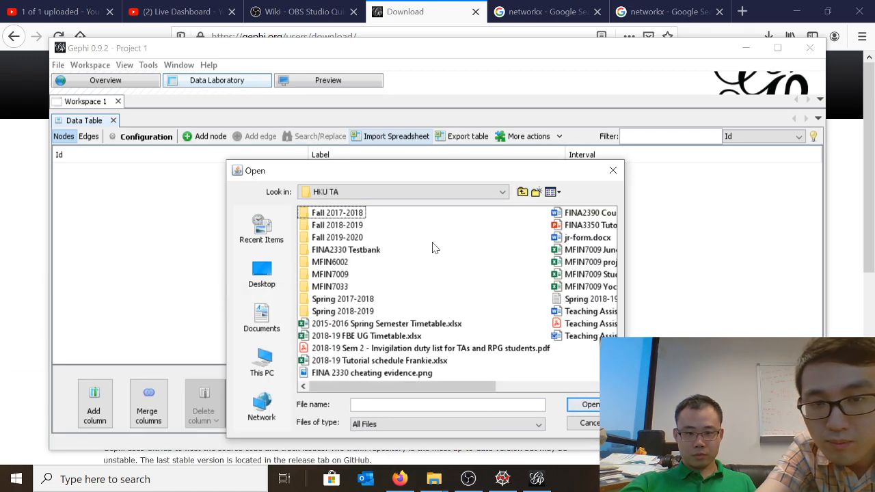
pyautogui.doubleClick(345, 238)
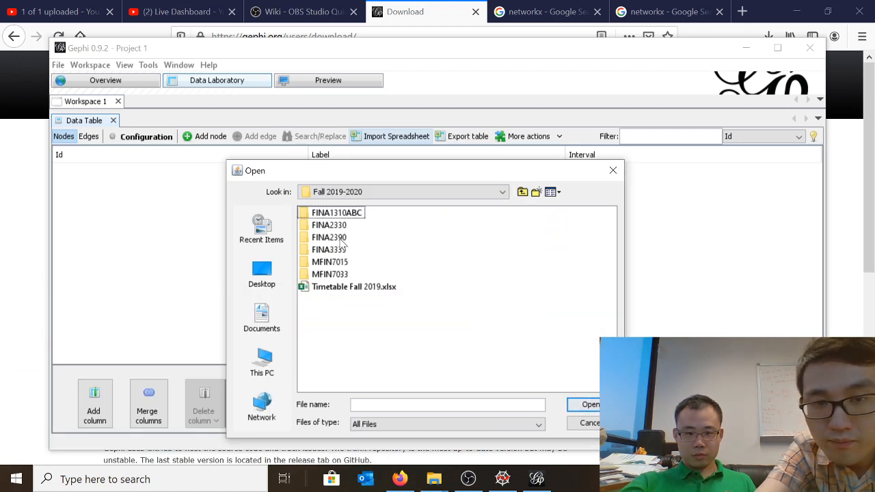
pyautogui.doubleClick(335, 275)
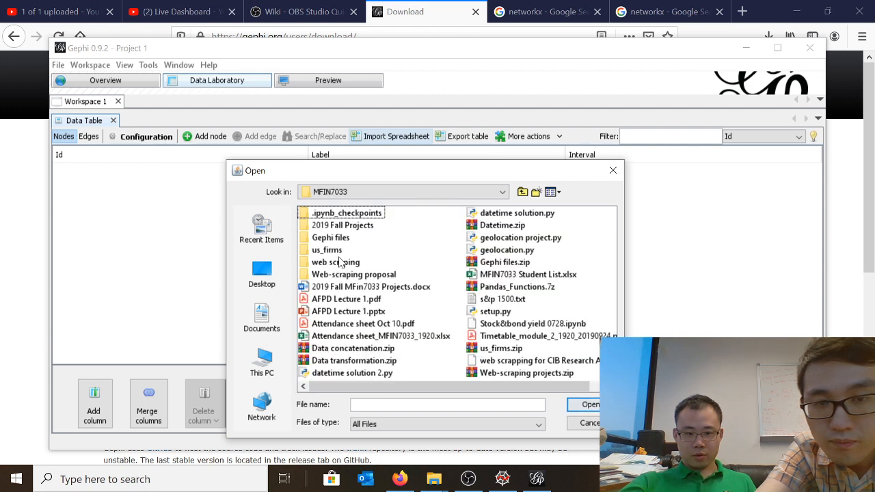
pyautogui.doubleClick(335, 237)
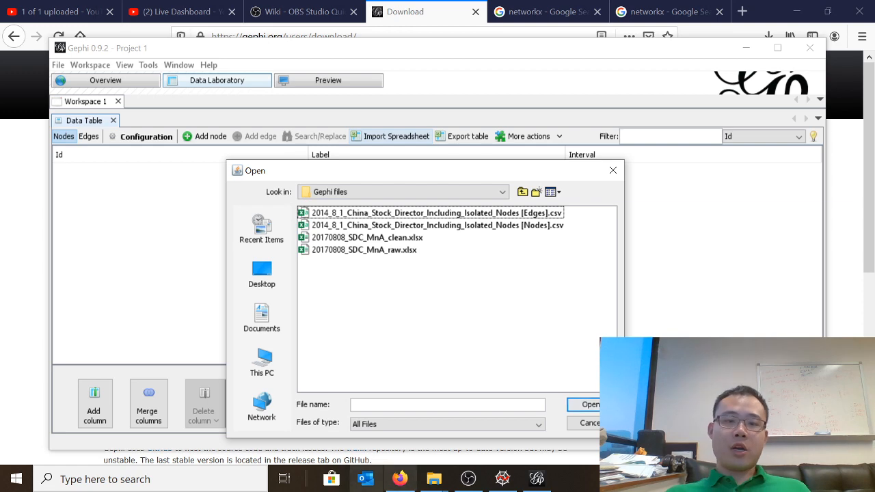
# Import 2014_8_1_China_Stock_Director_Including_Isolated_Nodes [Nodes].csv as a comma-separated nodes table with all columns into a new workspace
pyautogui.doubleClick(442, 227)
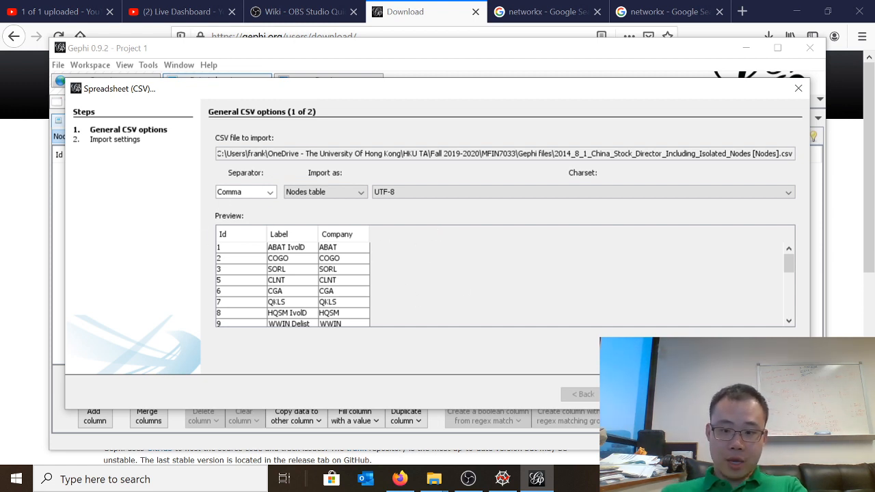
pyautogui.click(630, 395)
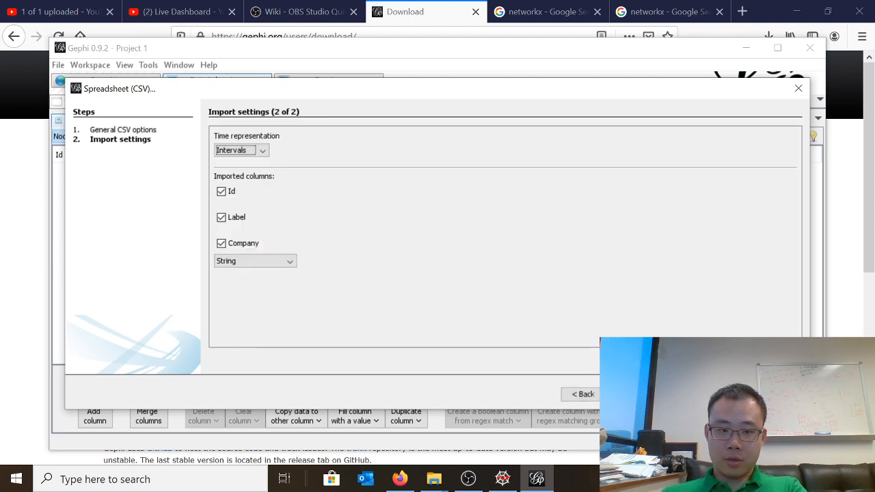
pyautogui.click(681, 395)
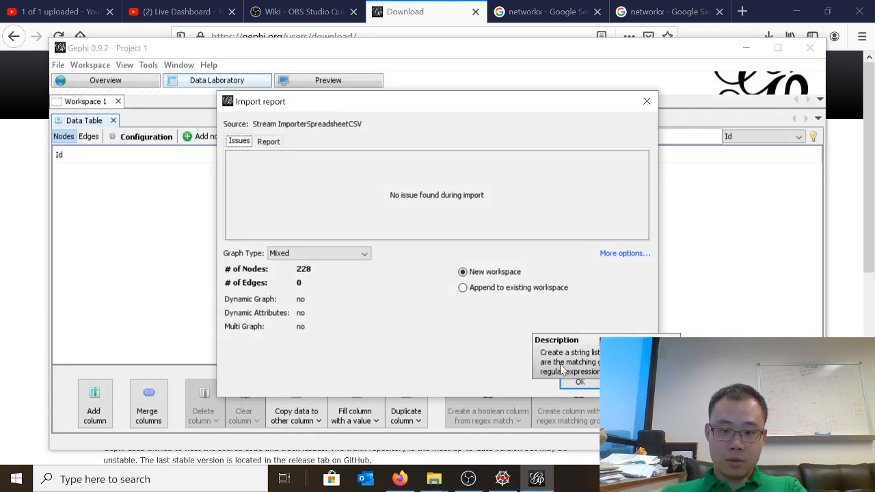
pyautogui.click(579, 383)
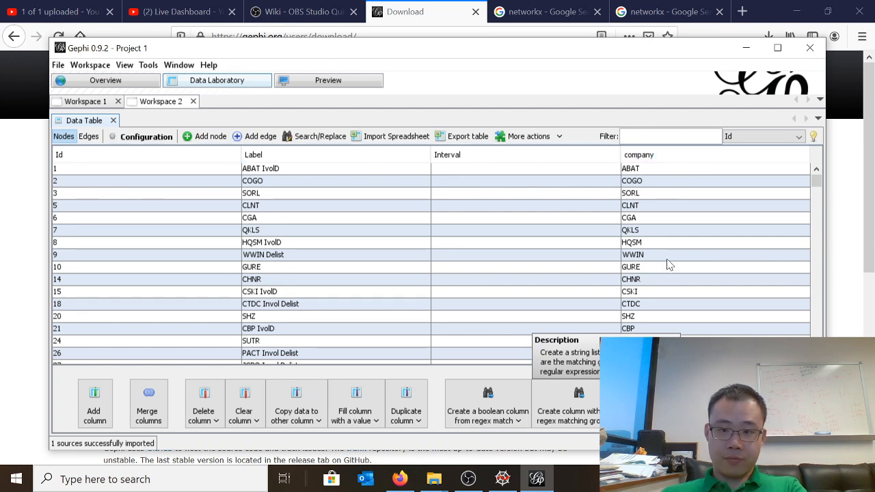
# Import 2014_8_1_China_Stock_Director_Including_Isolated_Nodes [Edges].csv as a comma-separated edges table with all columns into a new workspace
pyautogui.click(88, 136)
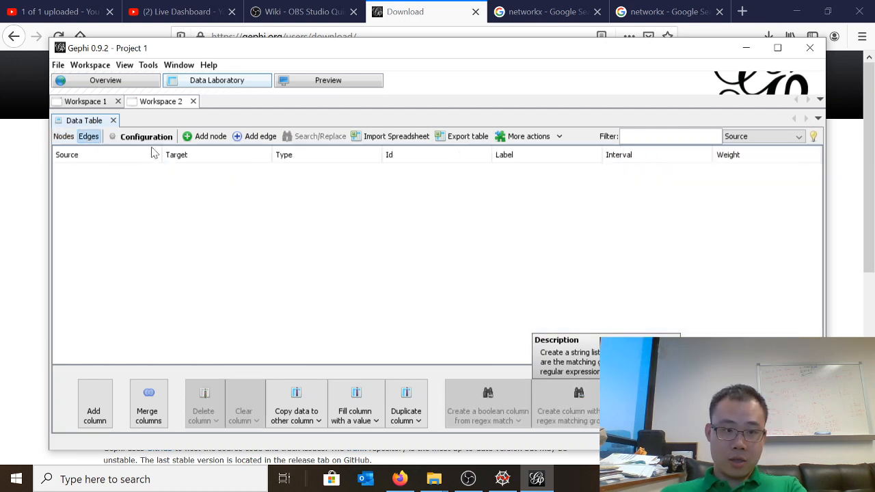
pyautogui.click(404, 141)
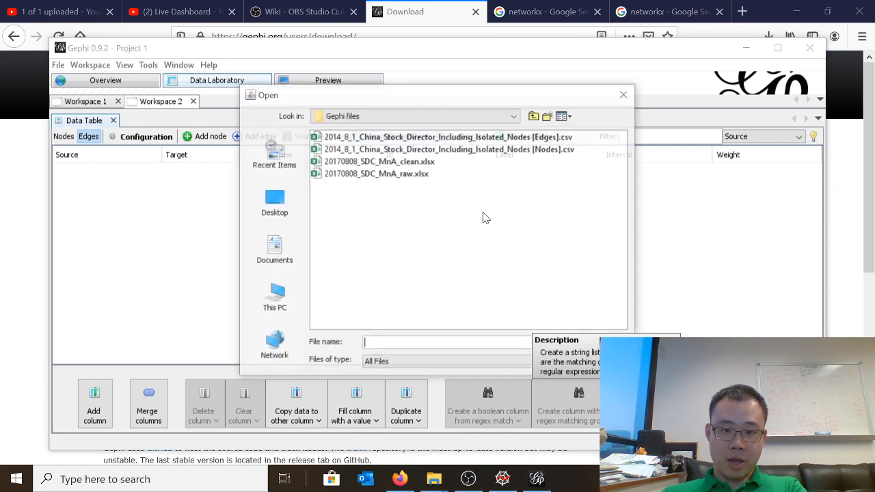
pyautogui.doubleClick(421, 138)
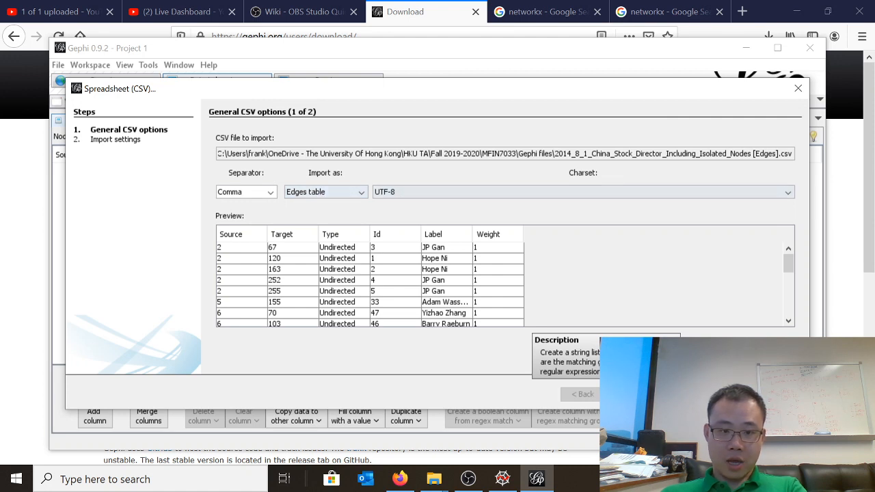
pyautogui.click(632, 394)
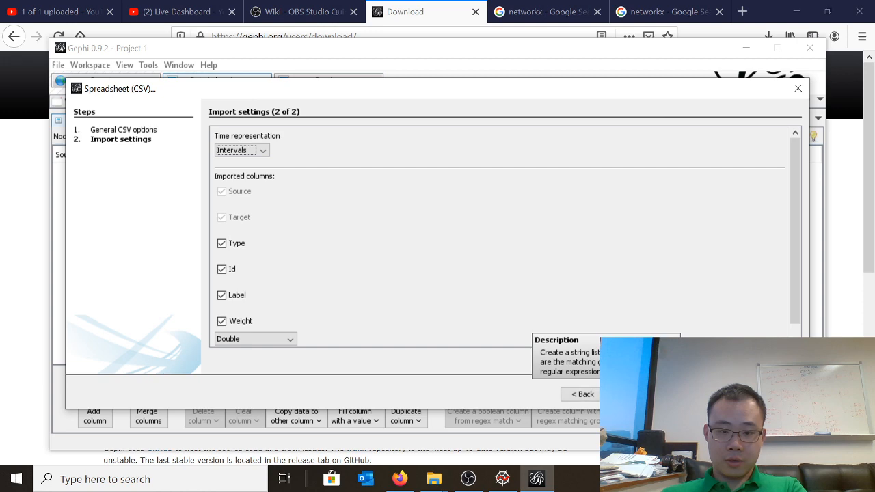
pyautogui.click(680, 394)
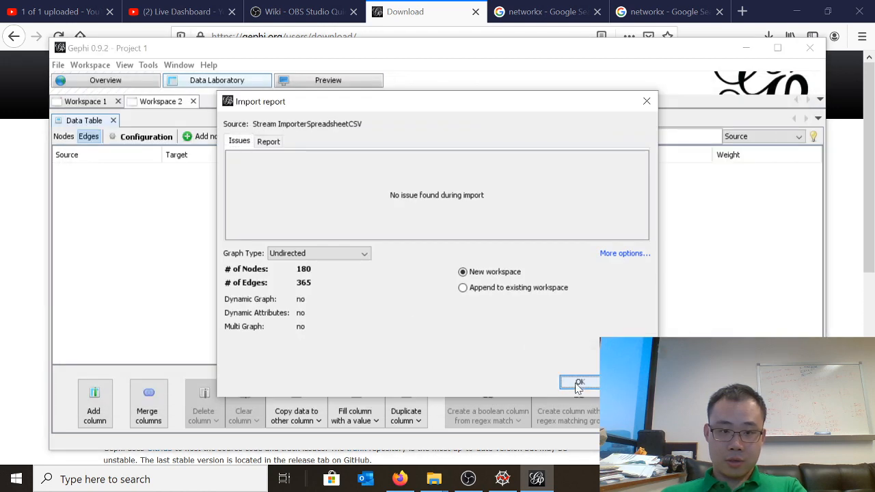
pyautogui.click(578, 384)
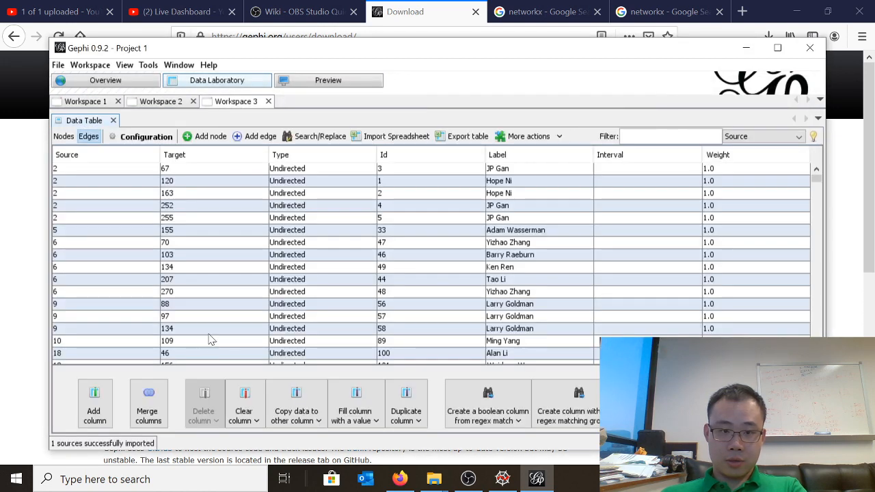
# Compare the nodes and edges tables of Workspace 3 and look through its node rows for labels
pyautogui.click(63, 137)
pyautogui.click(88, 138)
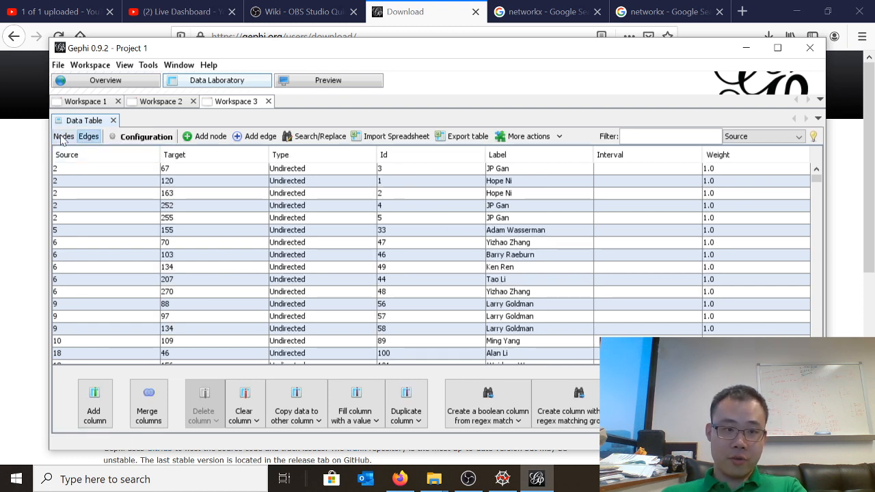
pyautogui.click(62, 137)
pyautogui.click(88, 137)
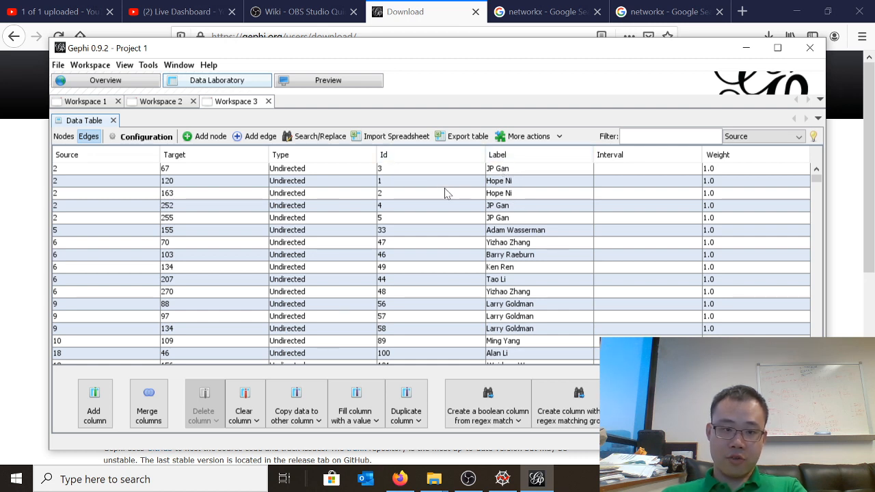
pyautogui.click(64, 137)
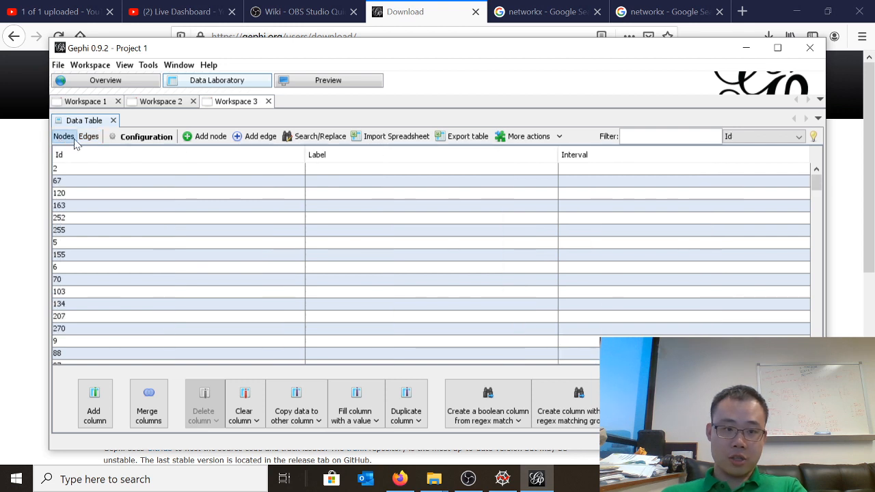
pyautogui.click(449, 234)
pyautogui.scroll(-10, 445, 250)
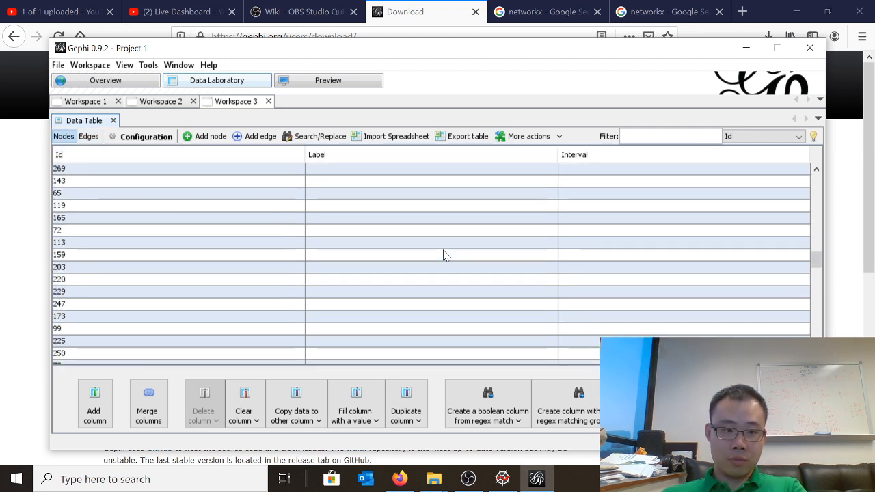
pyautogui.scroll(-20, 445, 255)
pyautogui.scroll(20, 443, 257)
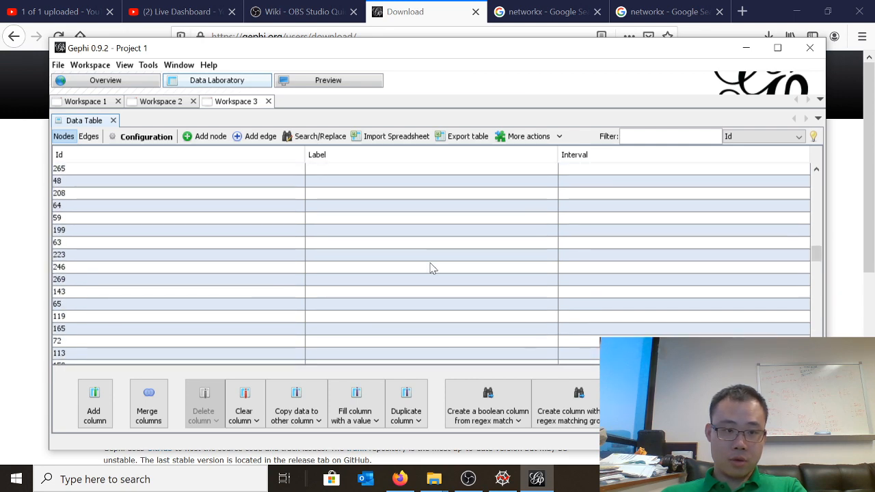
pyautogui.scroll(5, 431, 268)
# Import the China stock director [Nodes].csv file again as a nodes table with the Id, Label and Company columns into a new workspace
pyautogui.click(391, 136)
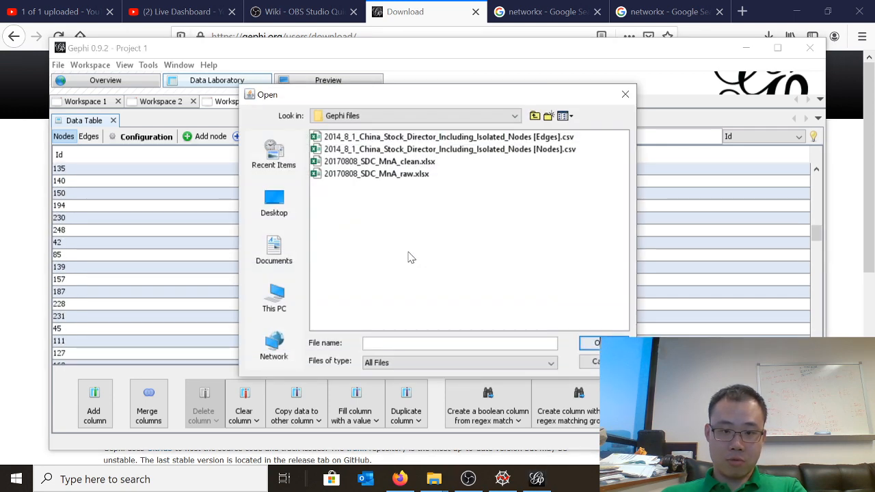
pyautogui.doubleClick(433, 151)
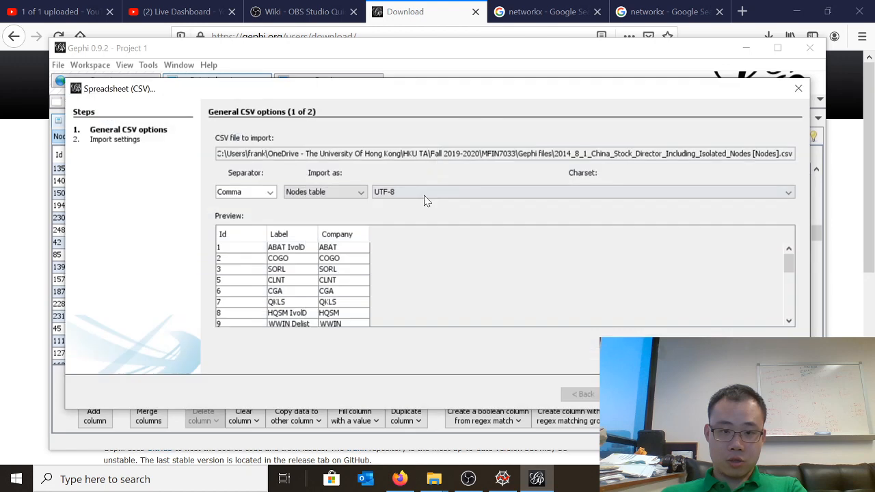
pyautogui.click(344, 193)
pyautogui.click(337, 209)
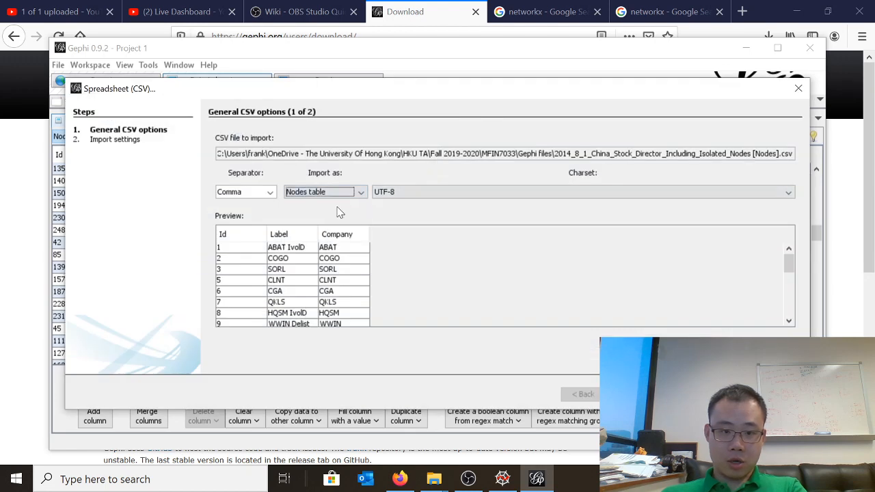
pyautogui.click(631, 395)
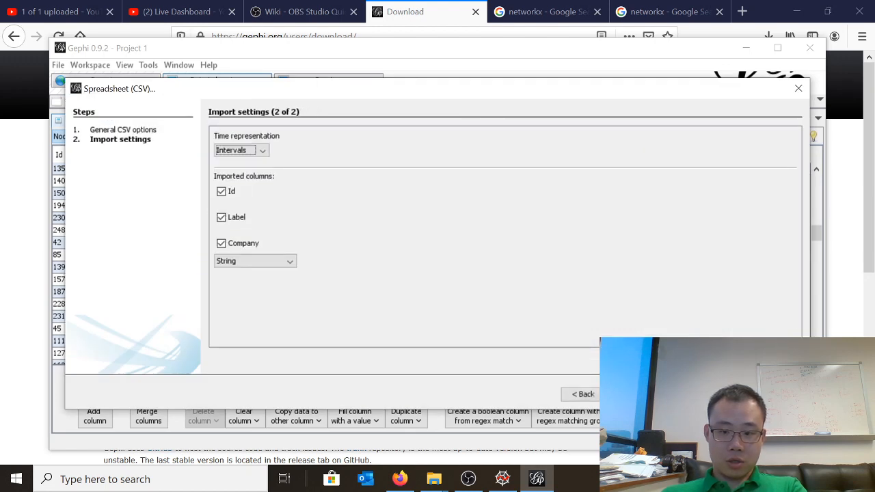
pyautogui.click(684, 395)
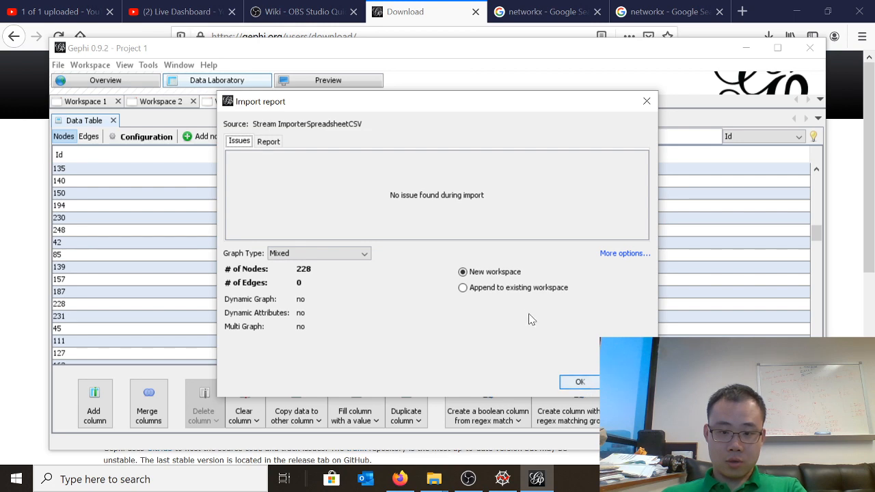
pyautogui.click(573, 380)
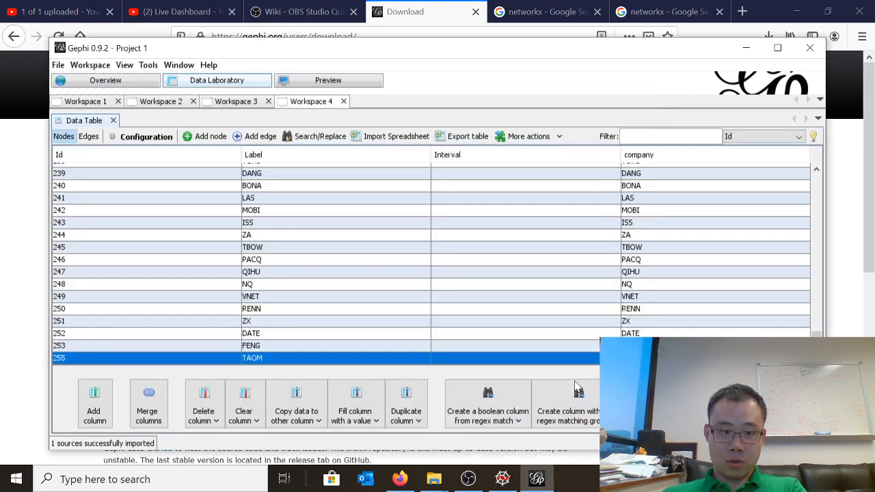
pyautogui.scroll(15, 342, 256)
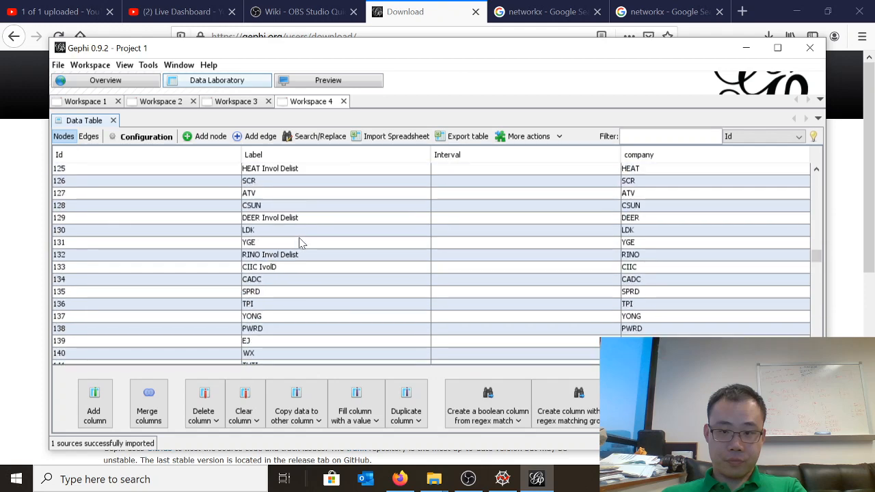
pyautogui.scroll(7, 299, 248)
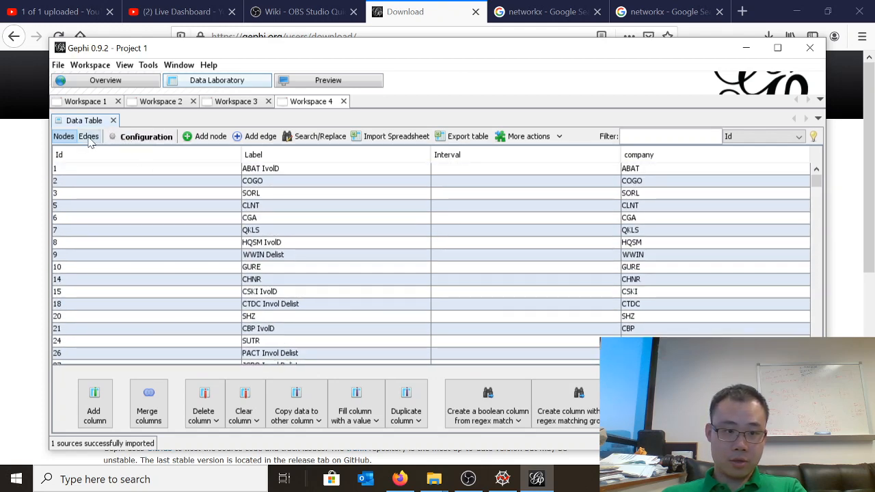
# Import the China stock director [Edges].csv file again as an edges table into a new workspace and show that workspace's nodes table
pyautogui.click(88, 137)
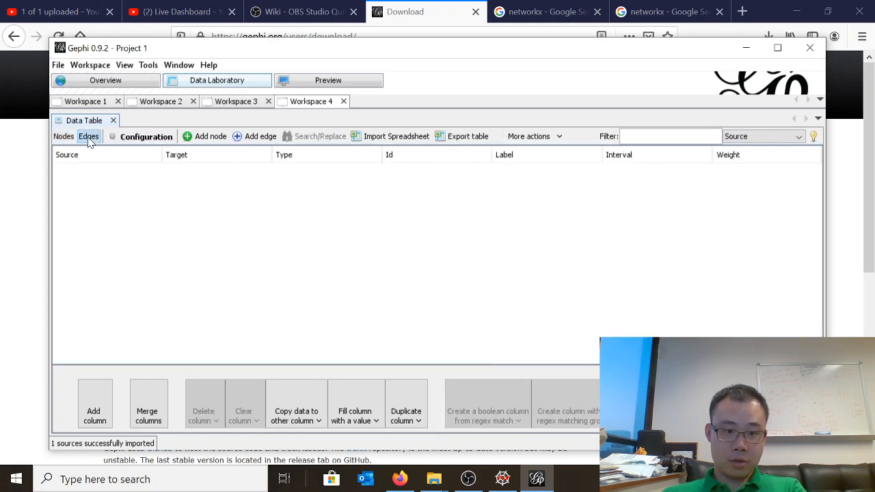
pyautogui.click(419, 140)
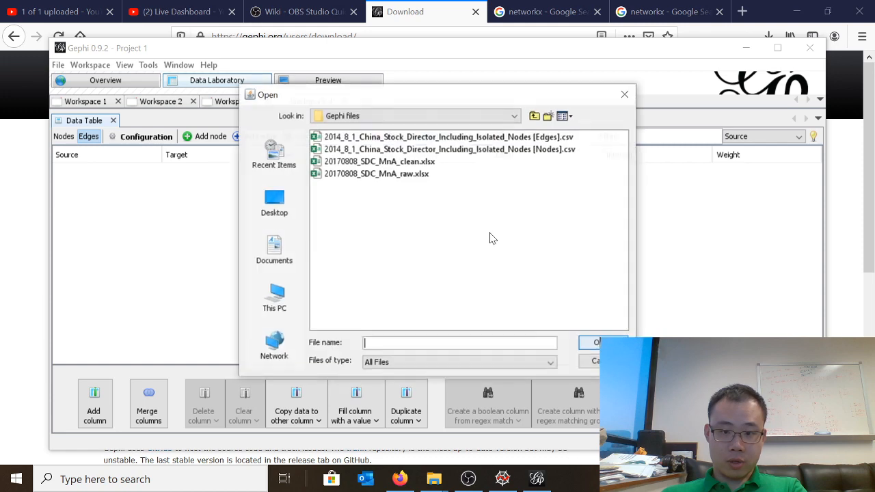
pyautogui.doubleClick(433, 139)
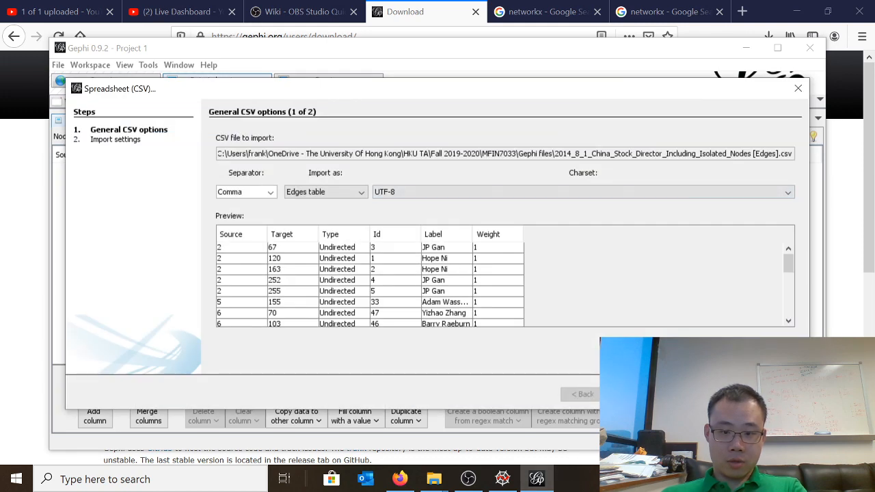
pyautogui.click(632, 395)
pyautogui.click(683, 394)
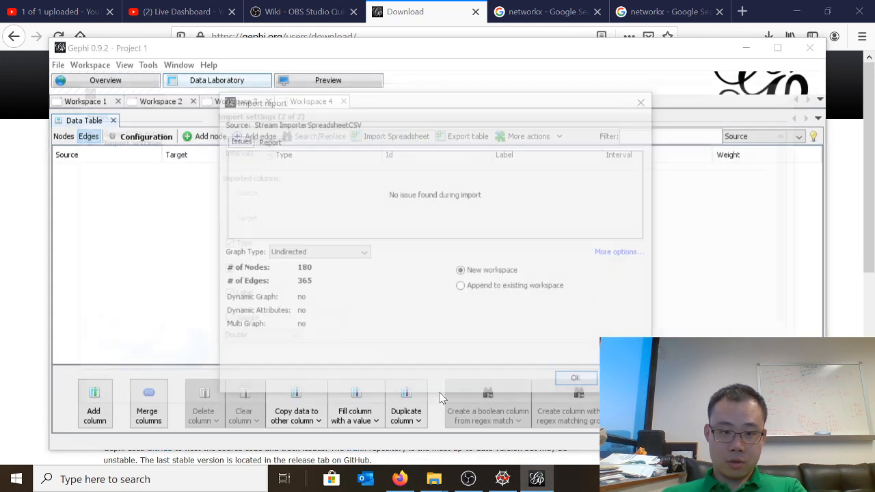
pyautogui.click(581, 382)
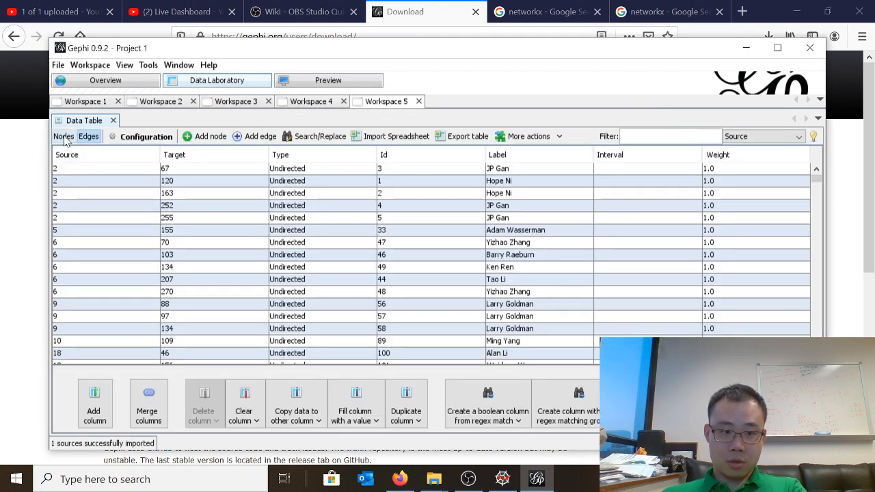
pyautogui.click(63, 136)
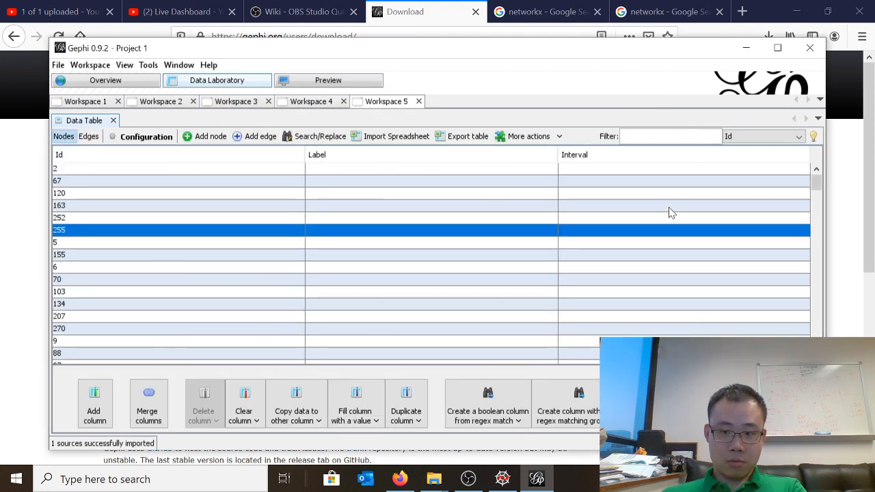
# Check the nodes and edges tables of Workspace 5 and examine its network graph in the maximized window
pyautogui.click(494, 182)
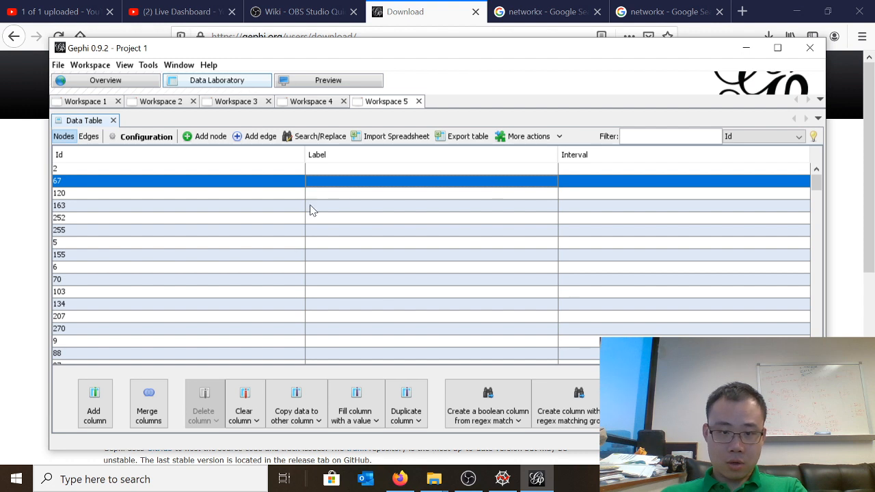
pyautogui.click(88, 137)
pyautogui.click(63, 137)
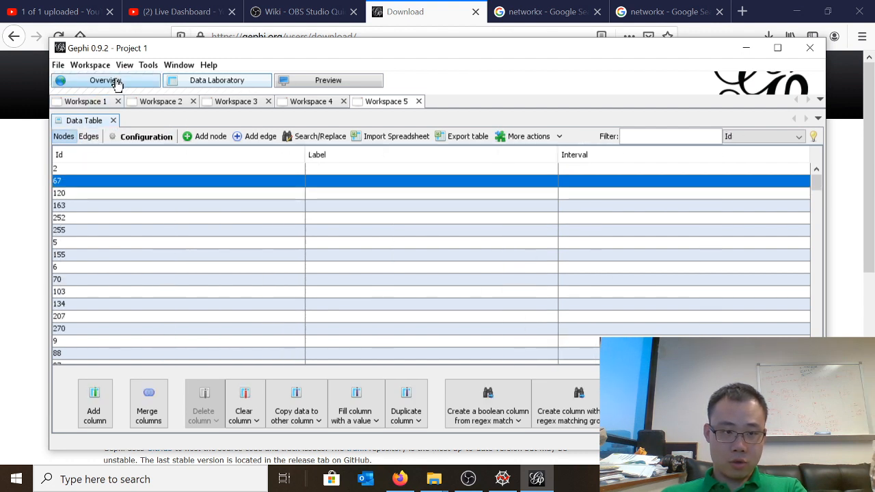
pyautogui.click(117, 82)
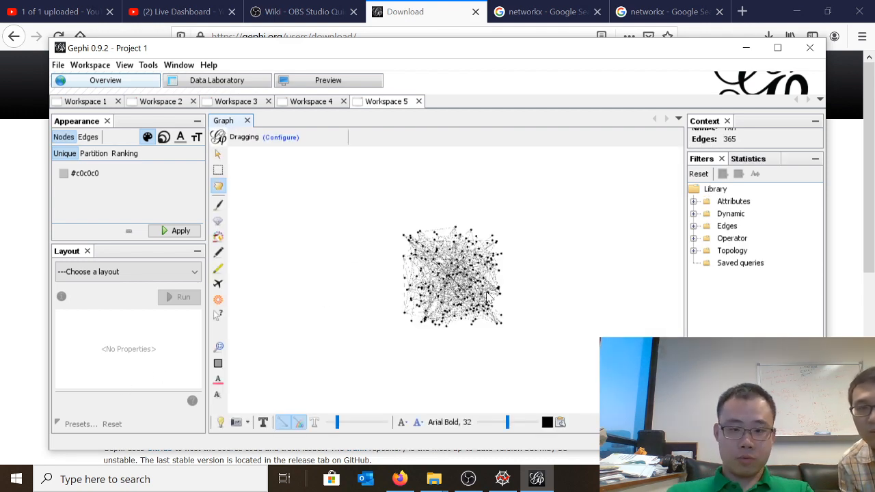
pyautogui.scroll(4, 487, 299)
pyautogui.scroll(-4, 464, 294)
pyautogui.scroll(2, 448, 289)
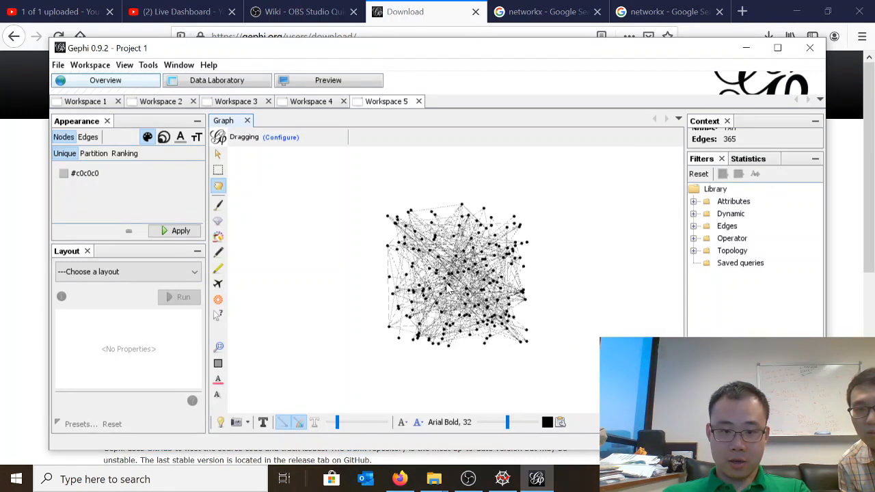
pyautogui.scroll(2, 448, 289)
pyautogui.doubleClick(478, 49)
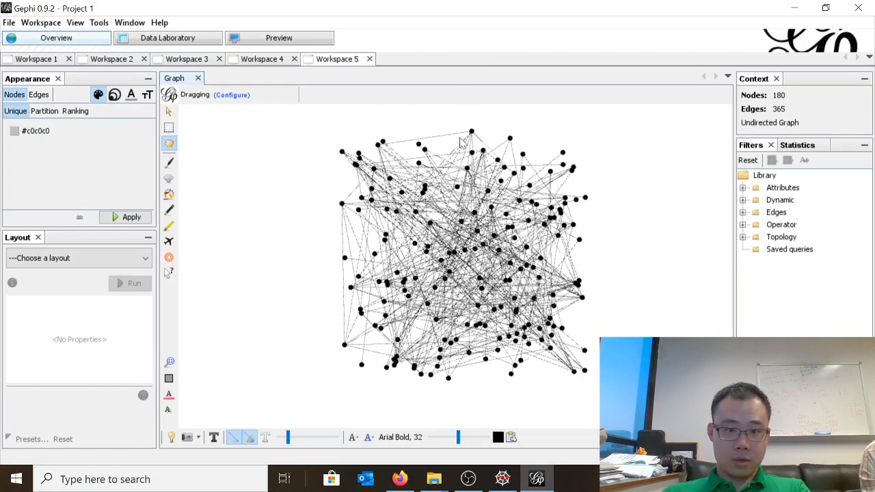
# Look through the data tables of the older workspaces and delete Workspace 1, Workspace 2 and Workspace 3
pyautogui.click(166, 38)
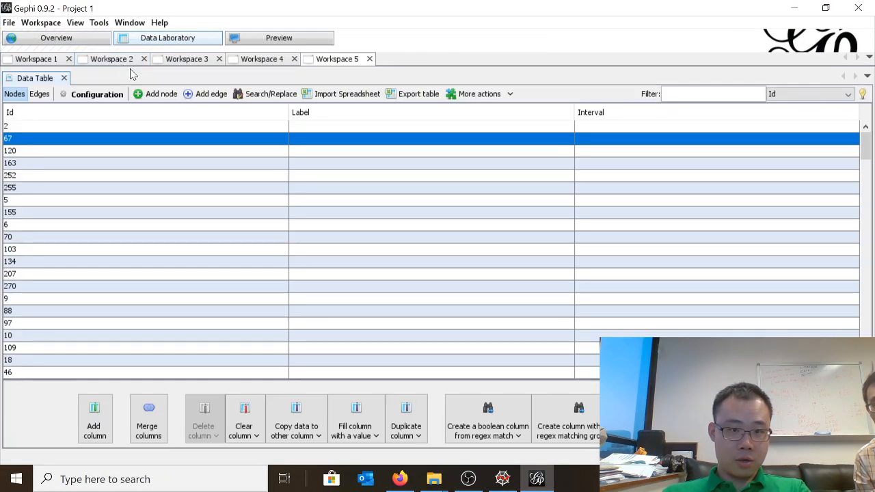
pyautogui.click(247, 59)
pyautogui.click(186, 59)
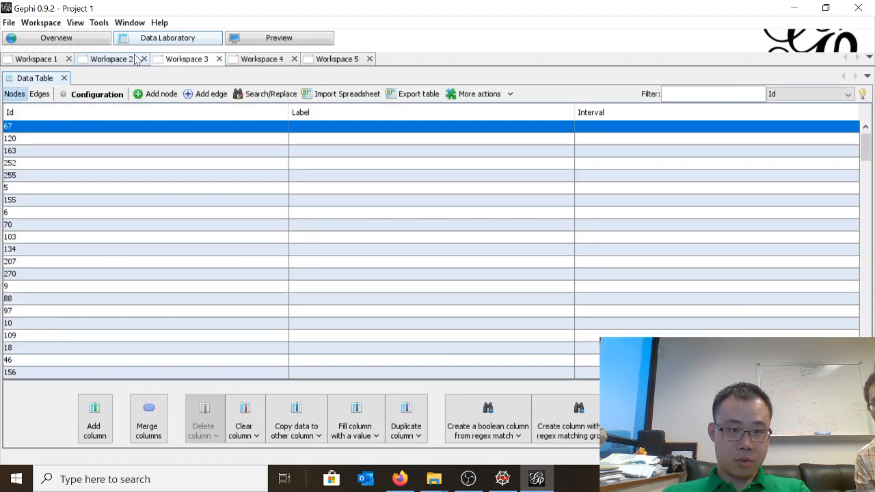
pyautogui.click(130, 59)
pyautogui.click(38, 59)
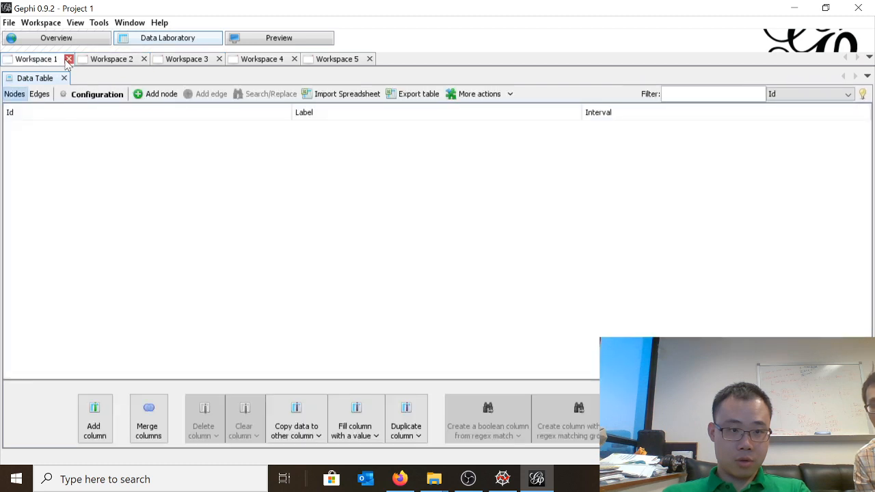
pyautogui.click(68, 60)
pyautogui.click(491, 280)
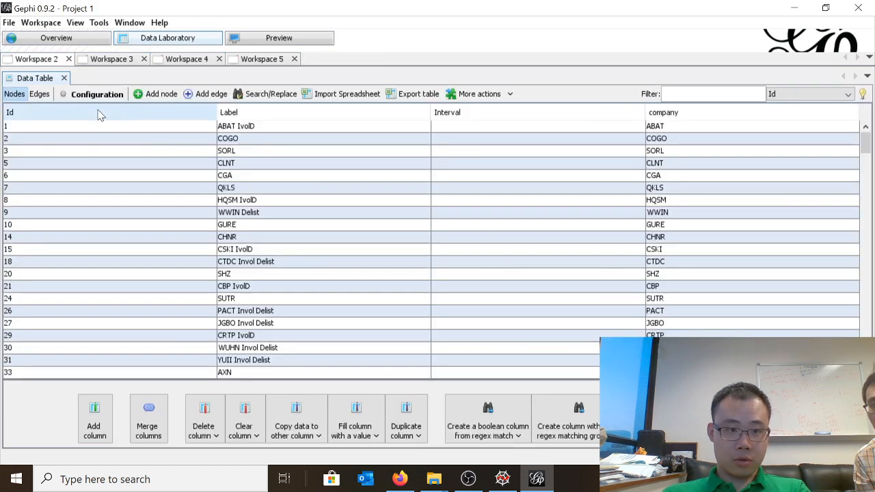
pyautogui.click(68, 59)
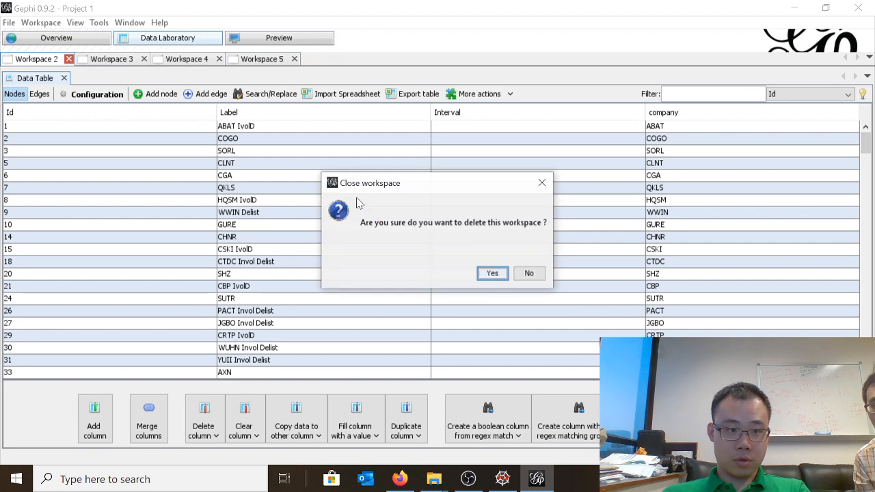
pyautogui.click(493, 273)
pyautogui.click(68, 58)
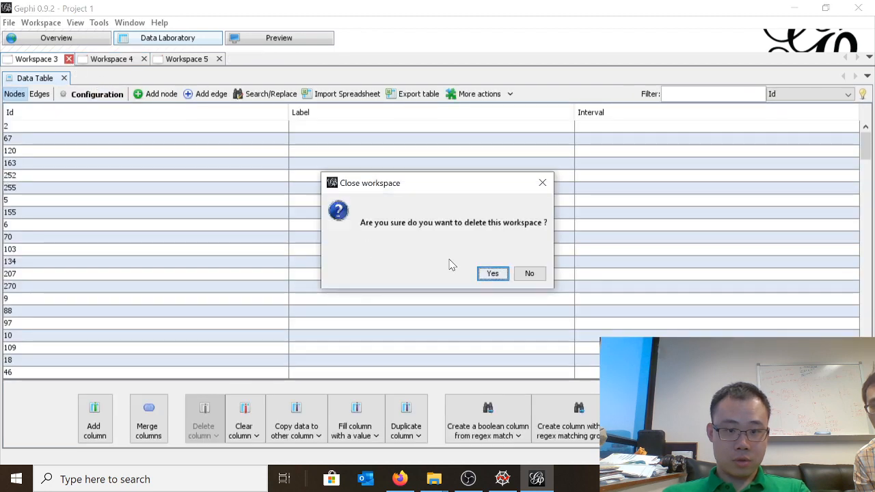
pyautogui.click(492, 274)
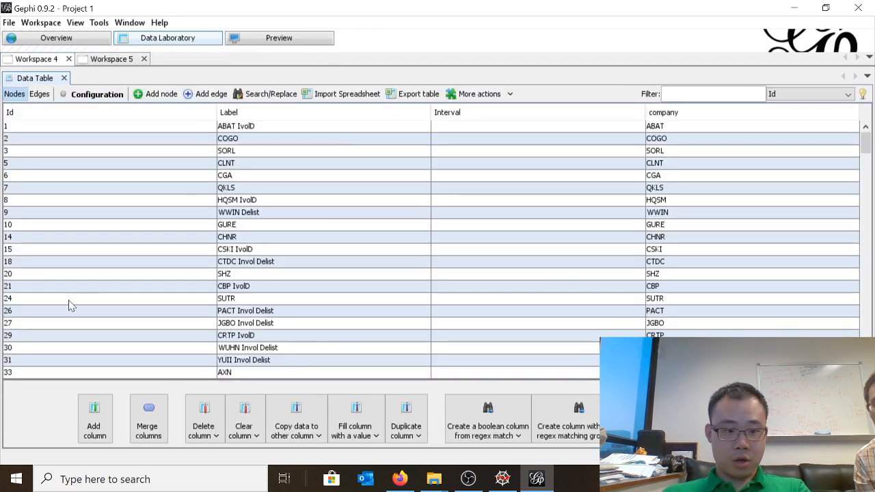
# Compare the tables of the two remaining workspaces and delete Workspace 5, keeping Workspace 4 with the labelled nodes
pyautogui.click(111, 59)
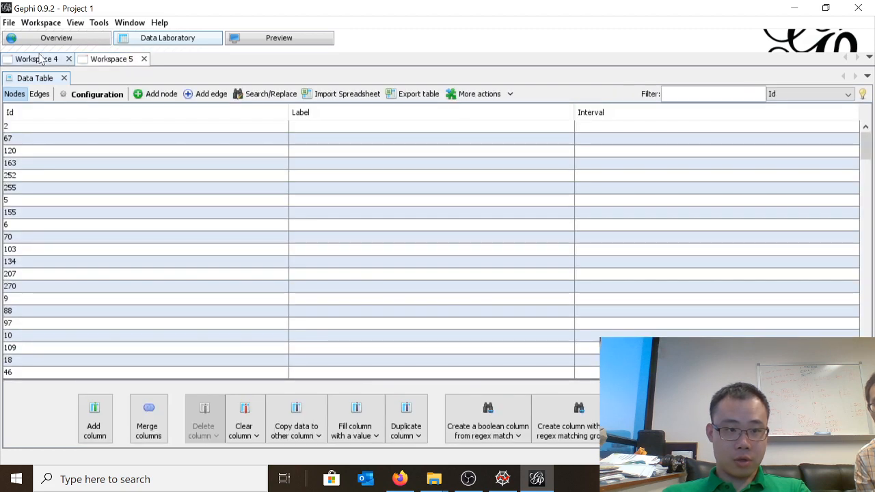
pyautogui.click(39, 59)
pyautogui.click(39, 94)
pyautogui.click(15, 93)
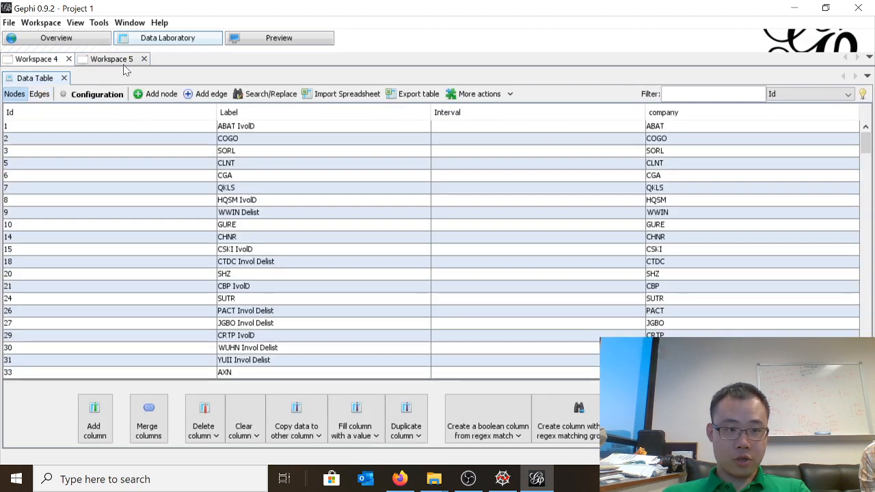
pyautogui.click(143, 59)
pyautogui.click(490, 271)
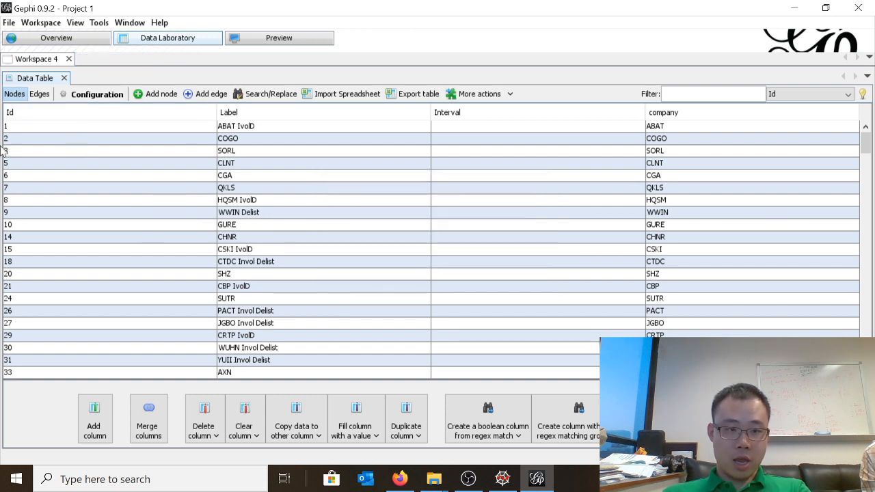
# Import 2014_8_1_China_Stock_Director_Including_Isolated_Nodes [Edges].csv as a comma-separated edges table with all columns, appended to existing Workspace 4
pyautogui.click(39, 94)
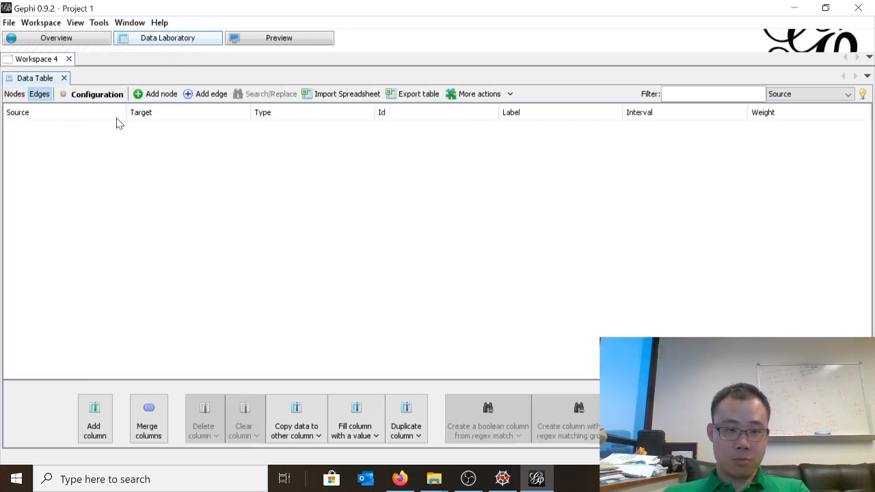
pyautogui.click(341, 94)
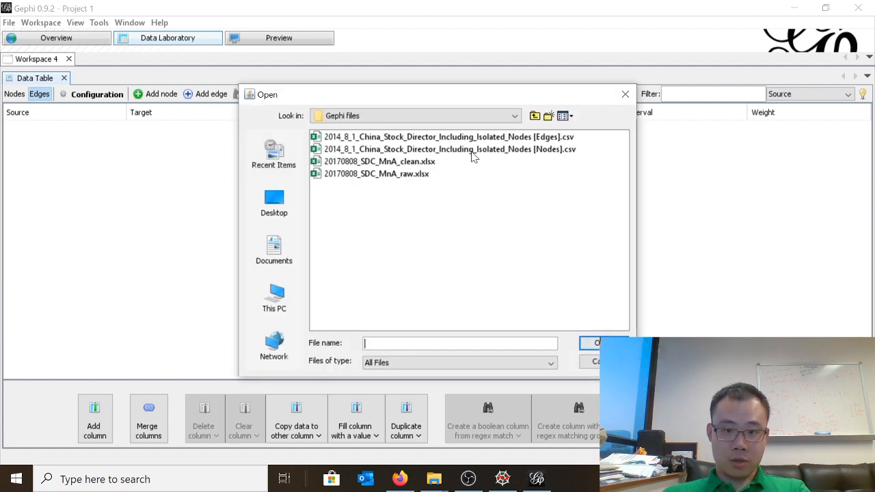
pyautogui.doubleClick(472, 137)
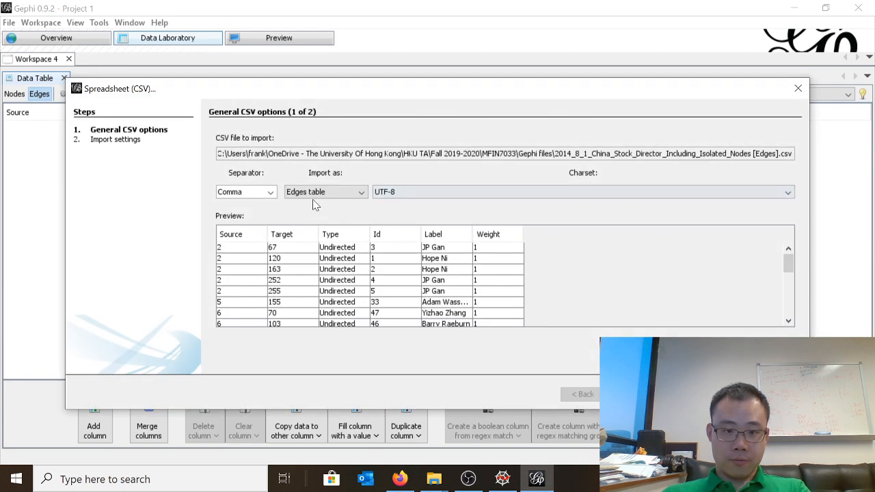
pyautogui.click(622, 394)
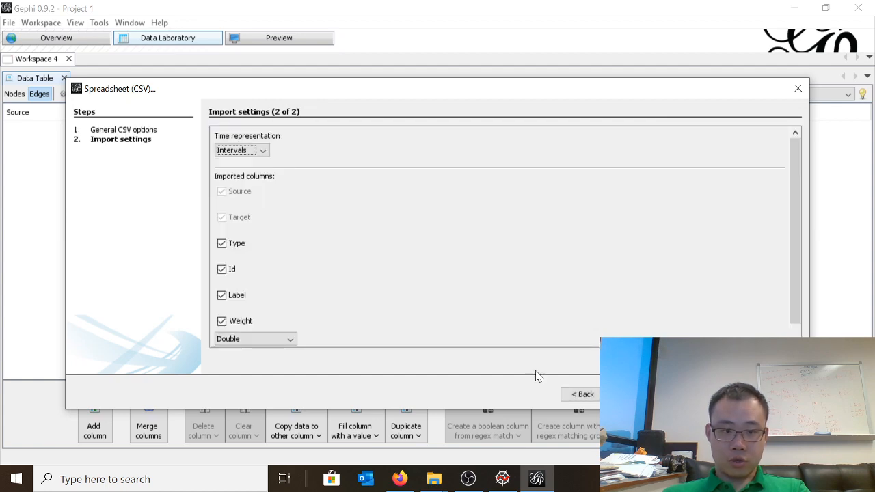
pyautogui.click(681, 395)
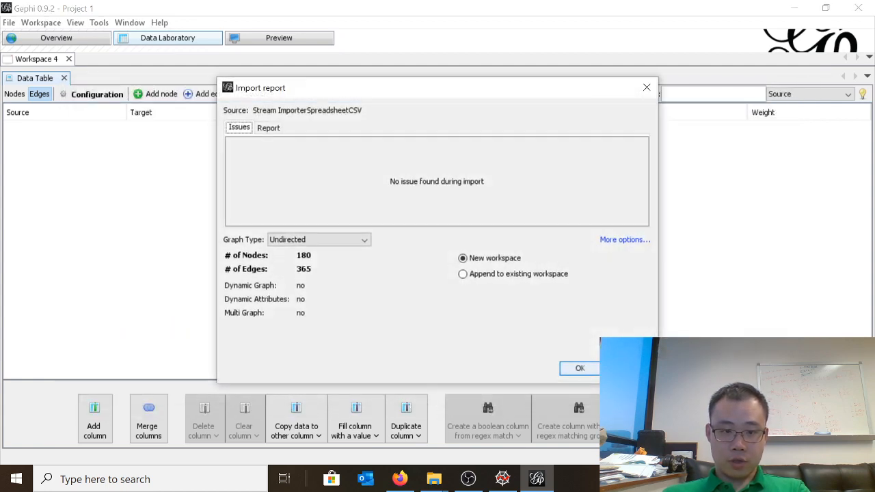
pyautogui.click(463, 274)
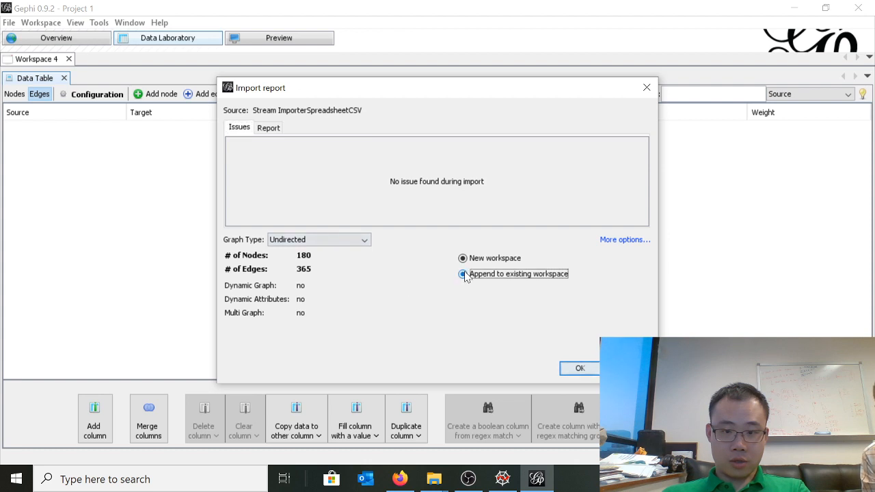
pyautogui.click(579, 367)
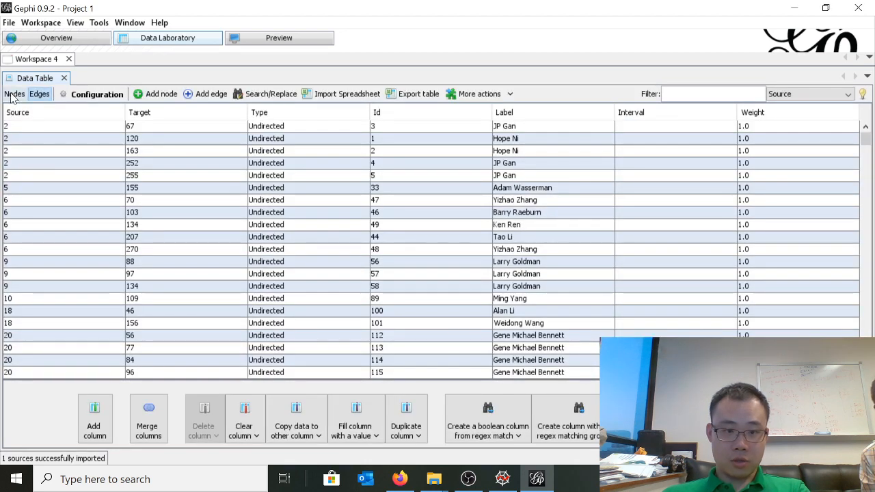
# Check Workspace 4's nodes and edges tables and examine the combined network graph in the overview
pyautogui.click(15, 94)
pyautogui.click(39, 93)
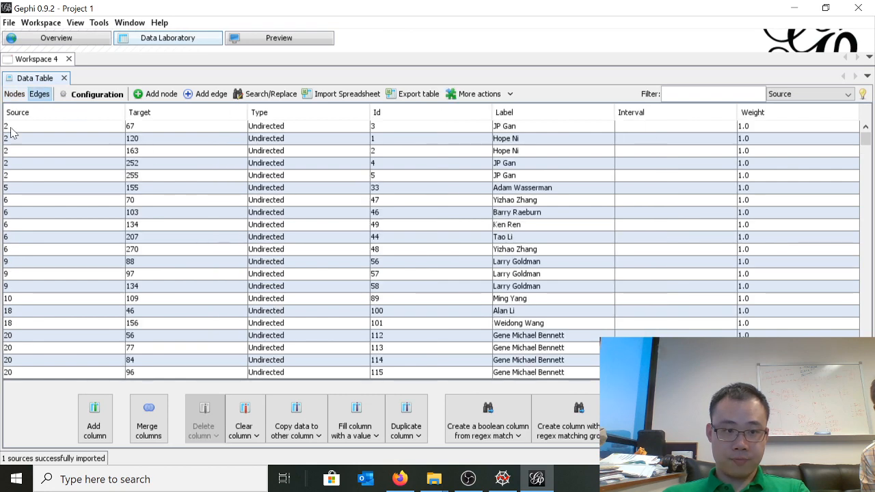
pyautogui.click(15, 93)
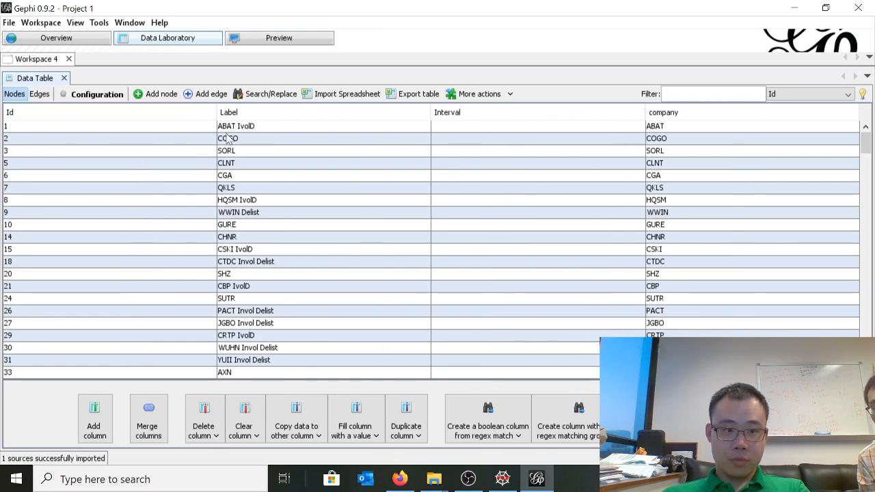
pyautogui.click(59, 39)
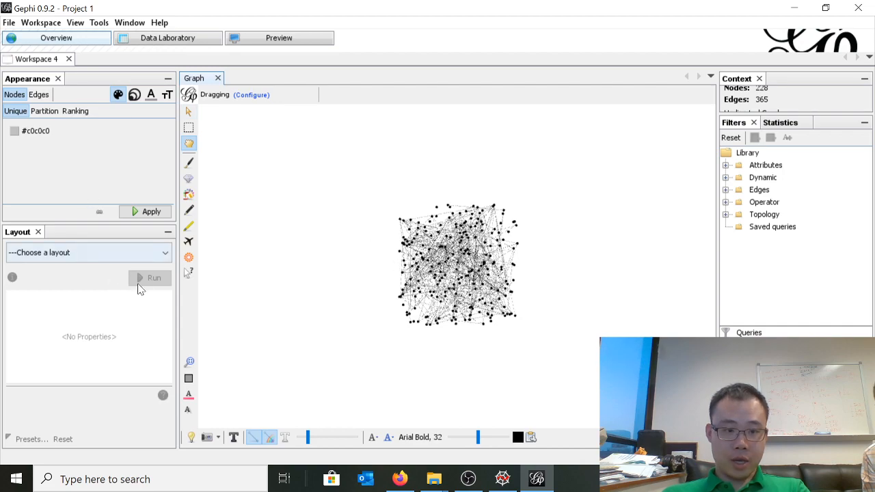
pyautogui.scroll(5, 458, 274)
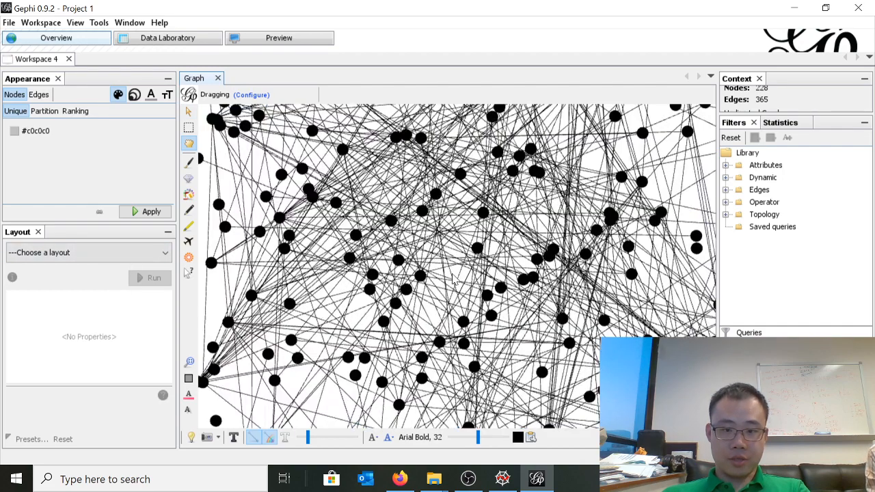
pyautogui.scroll(-5, 455, 279)
pyautogui.scroll(6, 452, 277)
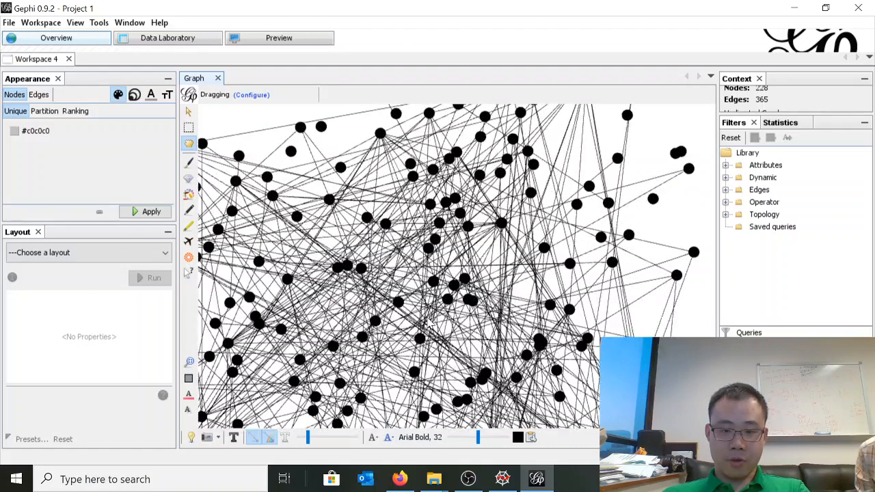
pyautogui.scroll(-8, 425, 318)
pyautogui.scroll(6, 425, 317)
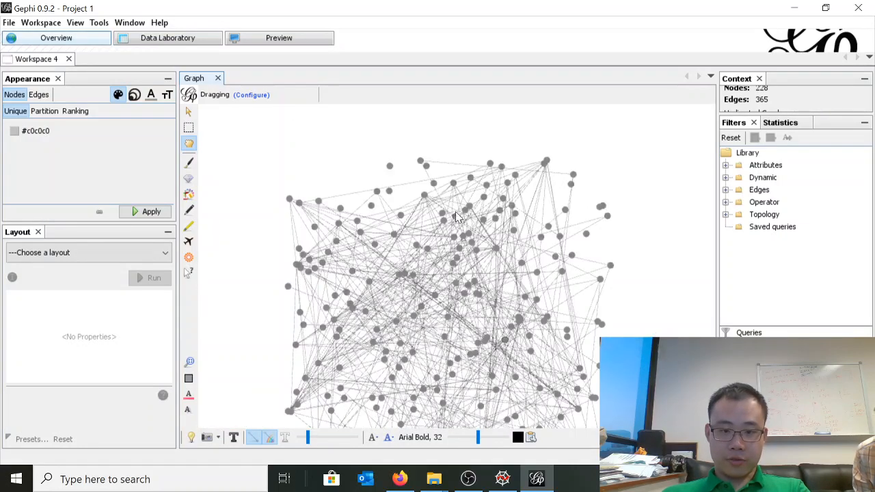
# Pull several individual nodes, isolated and connected ones, out of the graph's square cluster to its outer sides
pyautogui.moveTo(445, 215); pyautogui.dragTo(584, 165)
pyautogui.moveTo(652, 160); pyautogui.dragTo(651, 160)
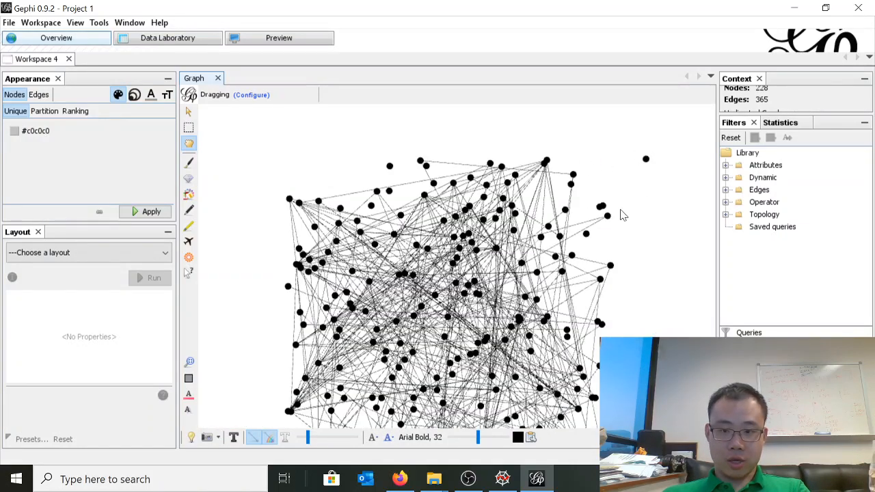
pyautogui.click(607, 216)
pyautogui.moveTo(609, 219); pyautogui.dragTo(715, 201)
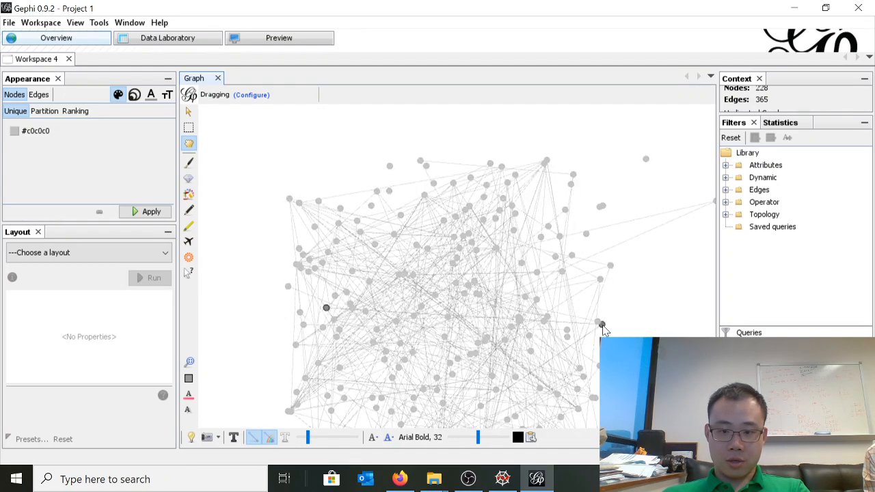
pyautogui.moveTo(603, 327); pyautogui.dragTo(660, 359)
pyautogui.moveTo(311, 282); pyautogui.dragTo(211, 303)
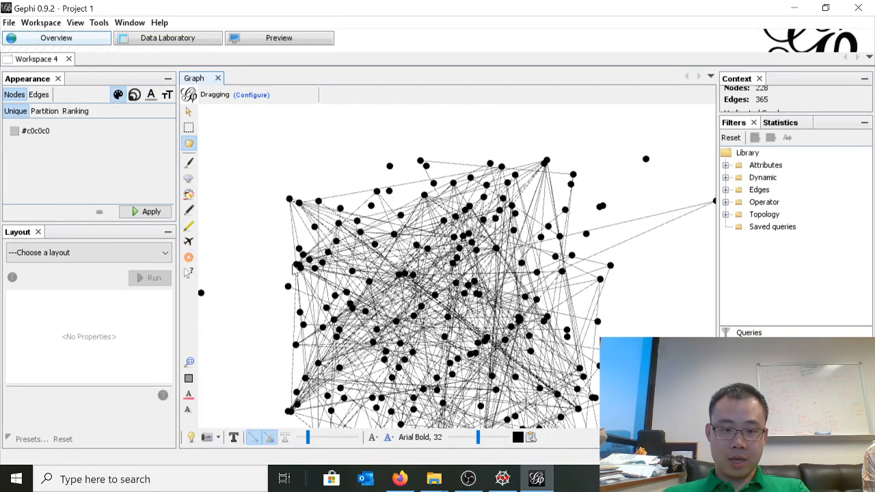
pyautogui.moveTo(295, 267); pyautogui.dragTo(234, 132)
pyautogui.scroll(-3, 406, 327)
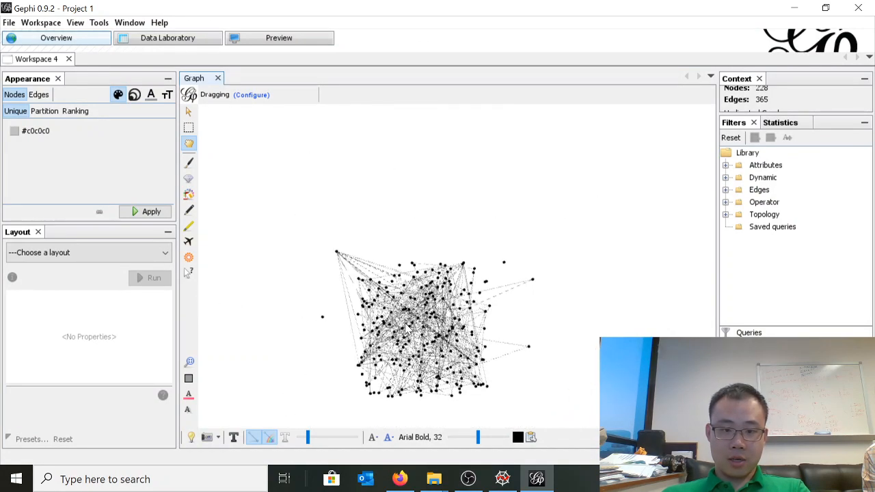
pyautogui.moveTo(490, 311); pyautogui.dragTo(502, 283)
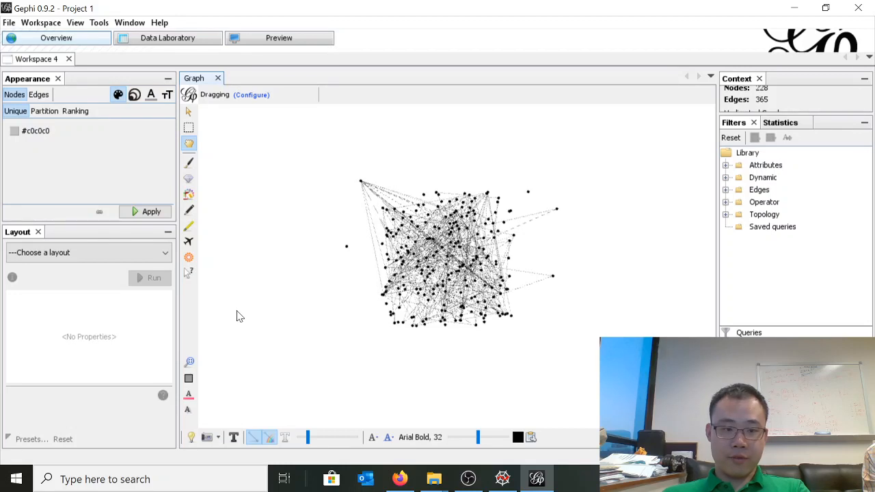
# Apply Random Layout to the network graph with a space size of 50.0
pyautogui.click(127, 257)
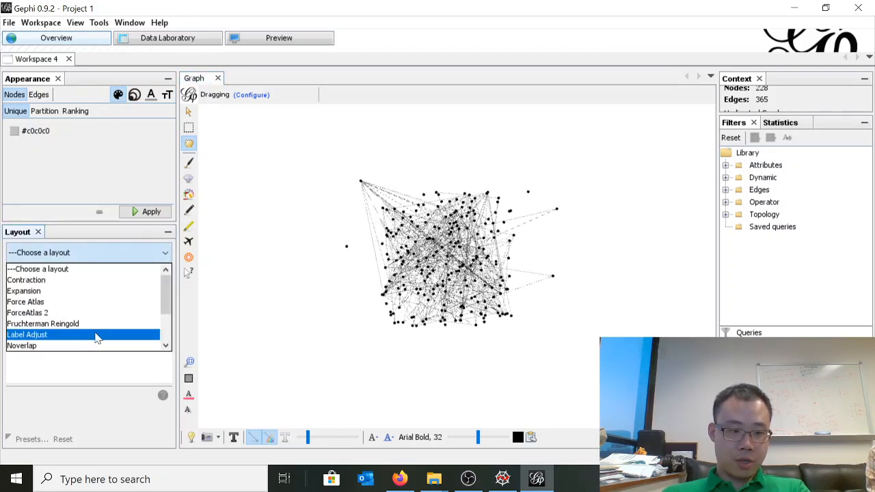
pyautogui.scroll(-2, 96, 333)
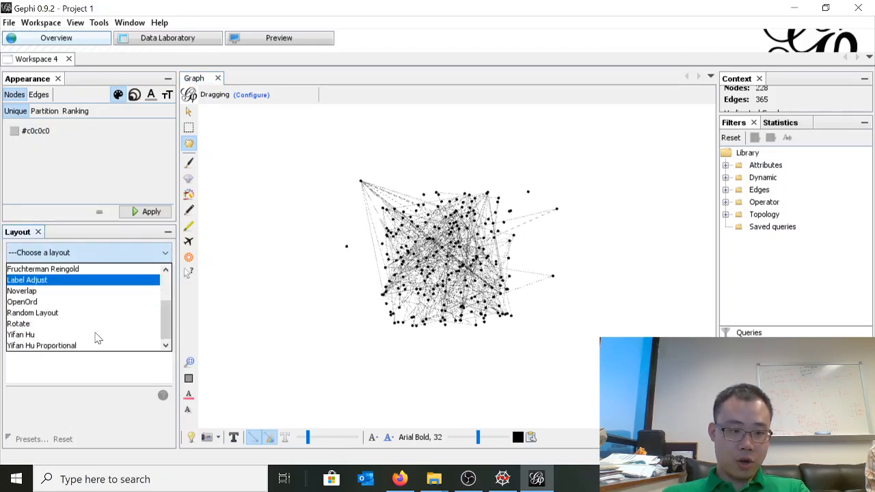
pyautogui.click(55, 312)
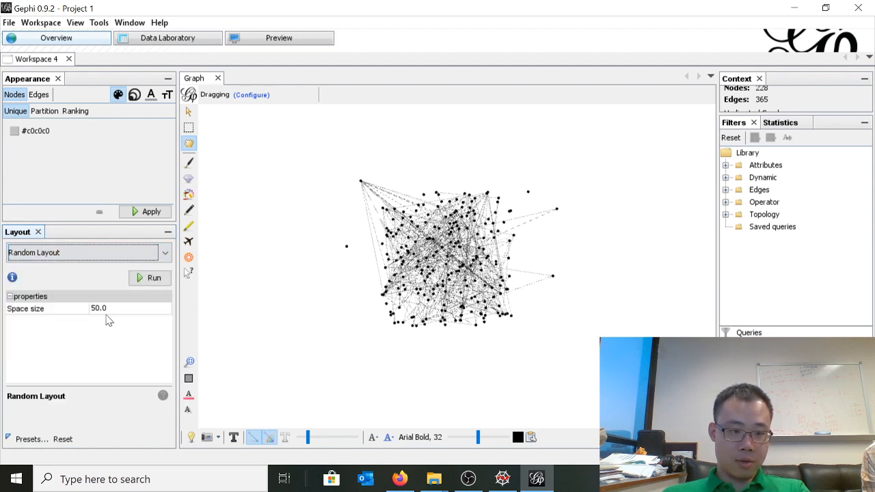
pyautogui.click(151, 279)
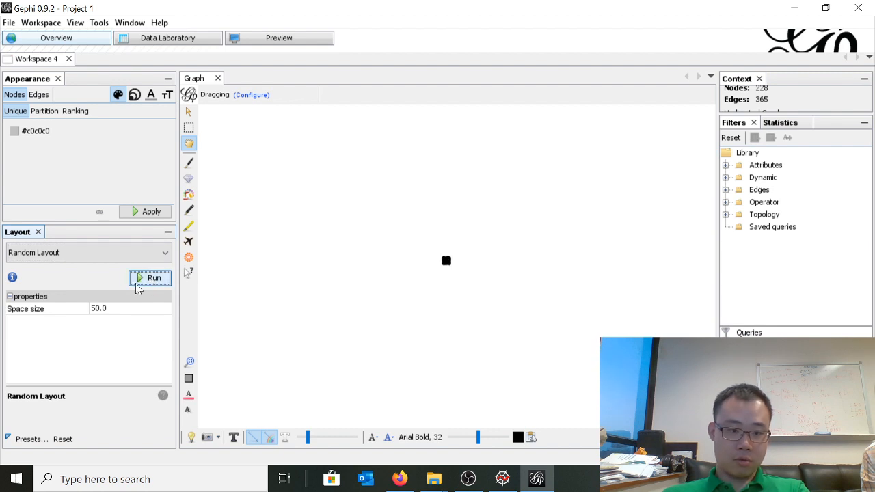
# Run the Noverlap layout on the graph with speed 3.0, ratio 1.2 and margin 5.0
pyautogui.click(103, 253)
pyautogui.scroll(2, 69, 301)
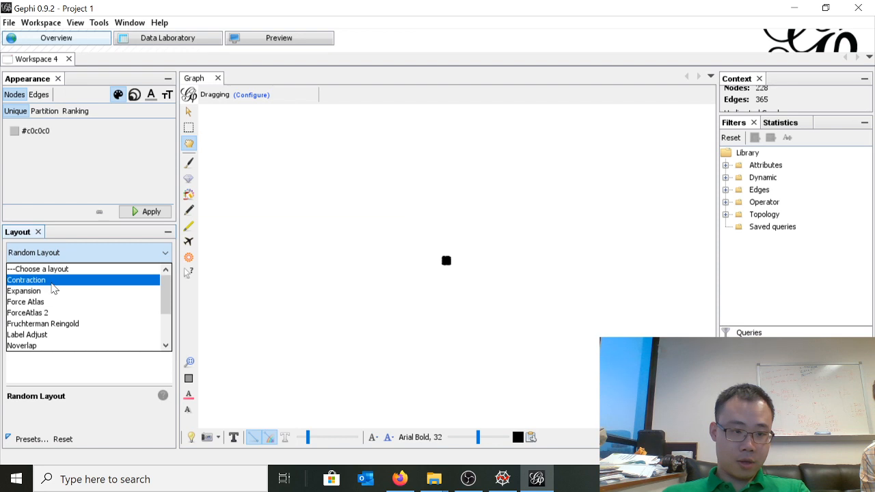
pyautogui.scroll(-1, 58, 351)
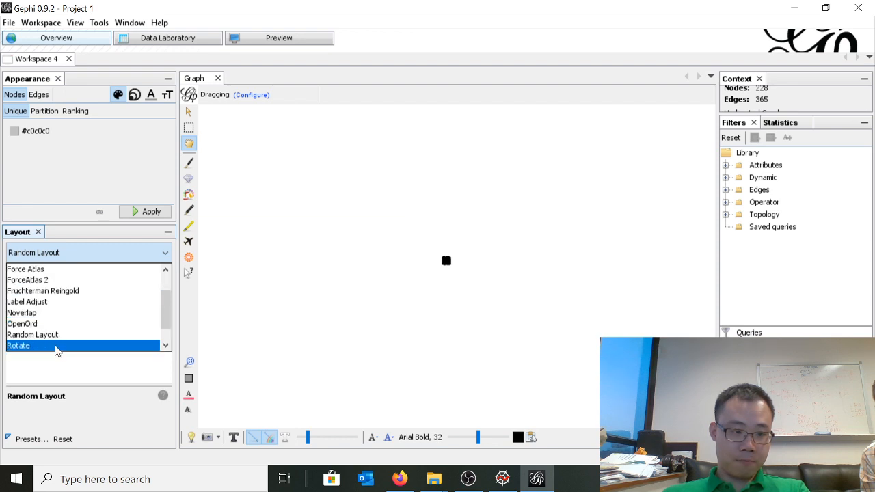
pyautogui.click(58, 316)
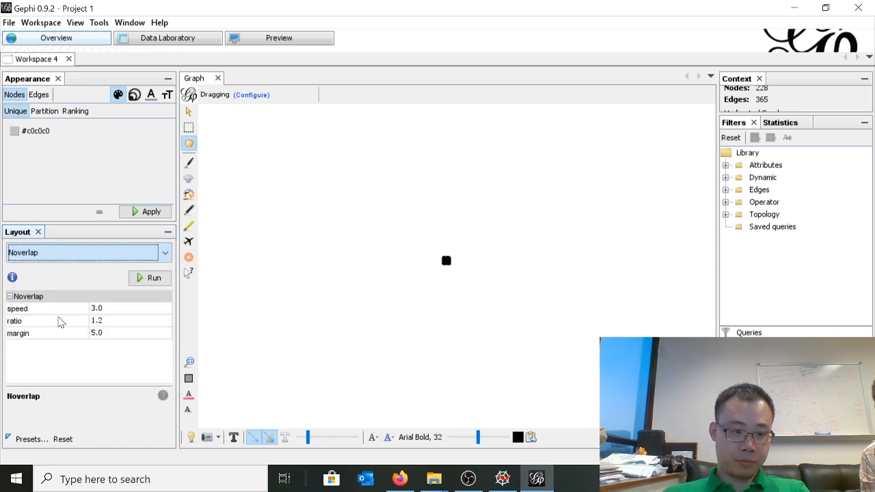
pyautogui.click(147, 278)
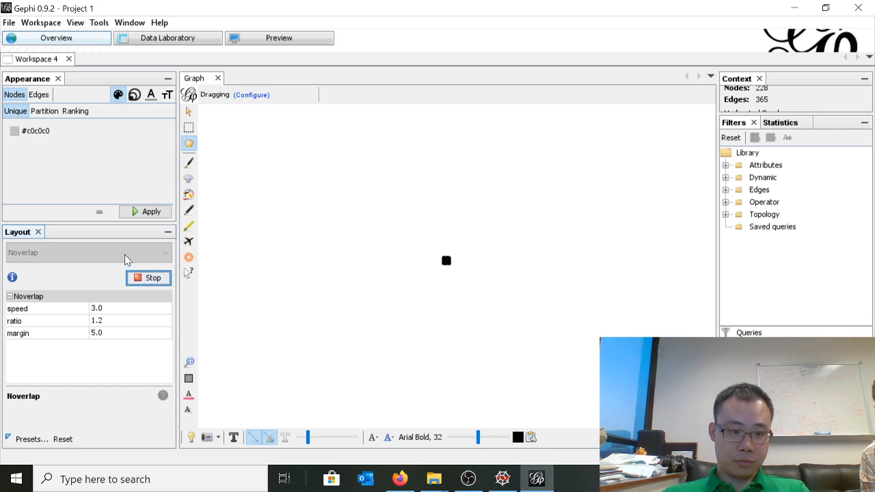
# Run the Yifan Hu layout on the graph with its default properties
pyautogui.click(89, 252)
pyautogui.scroll(-1, 62, 291)
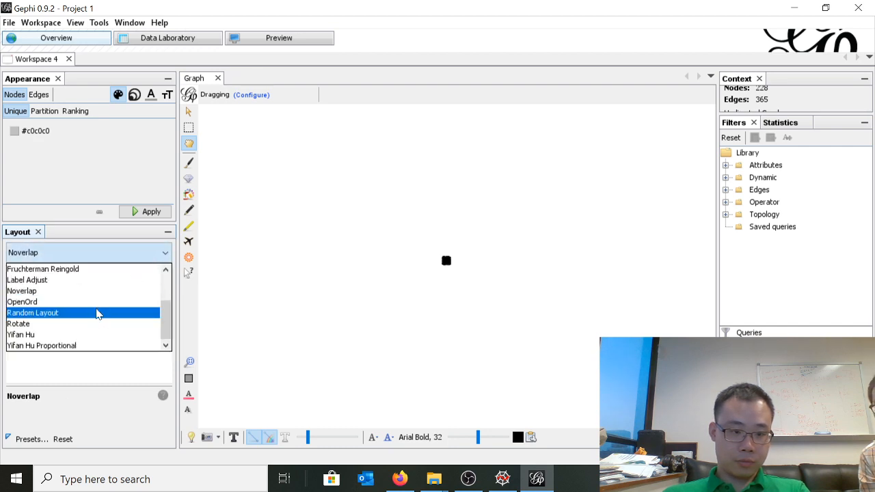
pyautogui.click(76, 334)
pyautogui.click(149, 279)
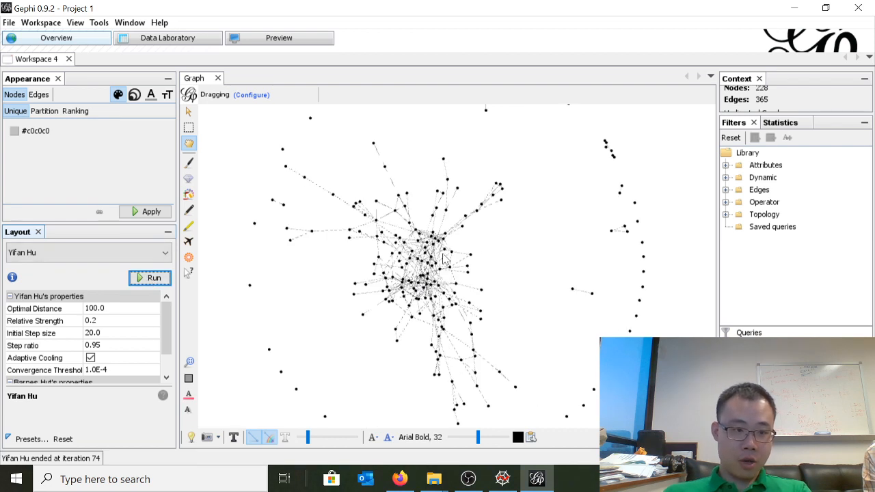
# Examine the Yifan Hu layout's dense central cluster and its surrounding ring of isolated nodes
pyautogui.scroll(-2, 445, 259)
pyautogui.scroll(2, 457, 254)
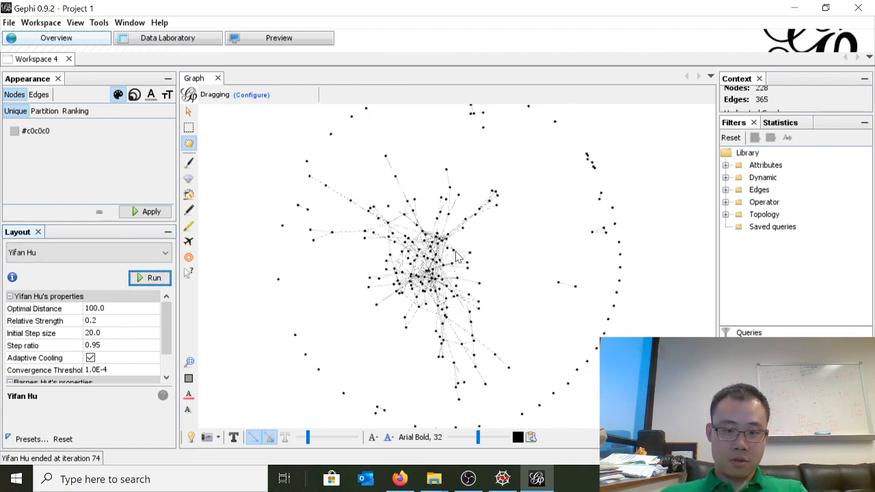
pyautogui.scroll(-2, 451, 269)
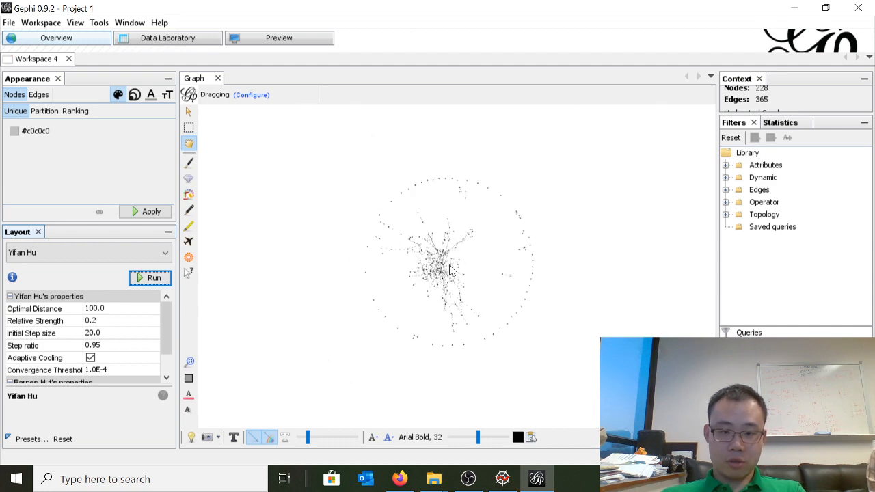
pyautogui.scroll(4, 449, 269)
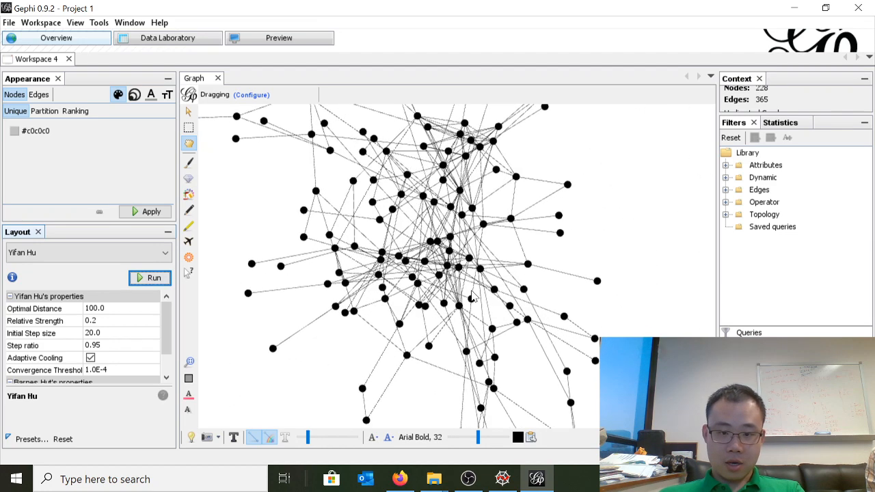
pyautogui.scroll(-3, 471, 295)
pyautogui.scroll(-2, 472, 295)
pyautogui.scroll(3, 469, 293)
pyautogui.scroll(-3, 464, 290)
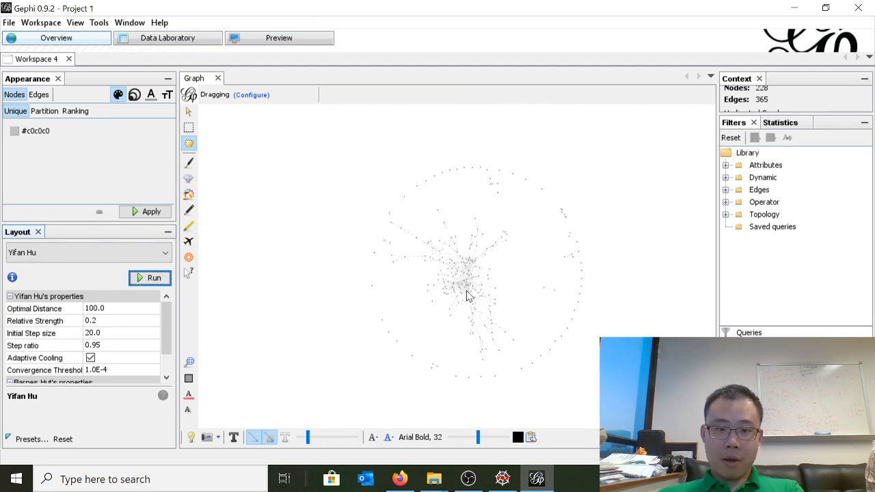
pyautogui.scroll(1, 465, 289)
# Run the ForceAtlas 2 layout on the graph
pyautogui.click(156, 253)
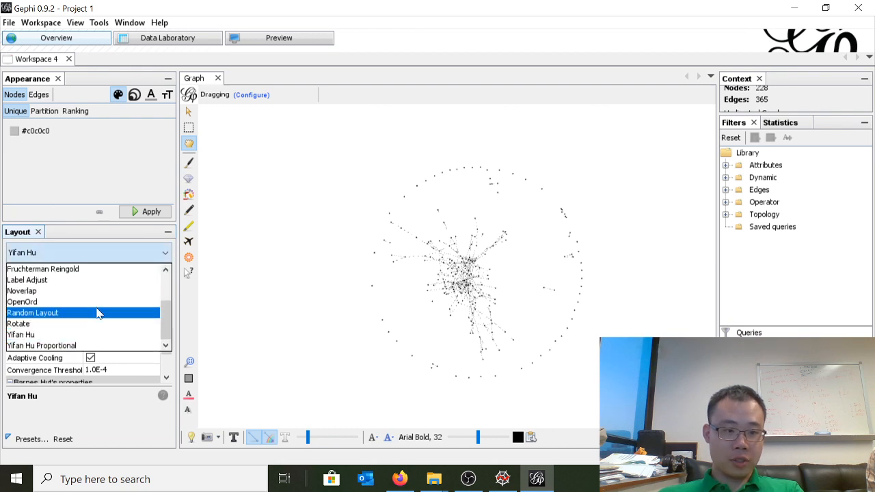
pyautogui.scroll(1, 98, 315)
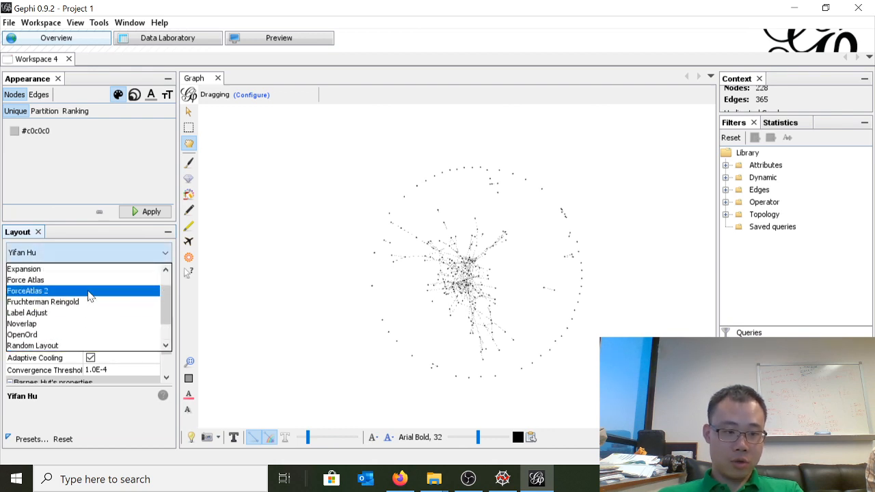
pyautogui.click(89, 290)
pyautogui.click(154, 278)
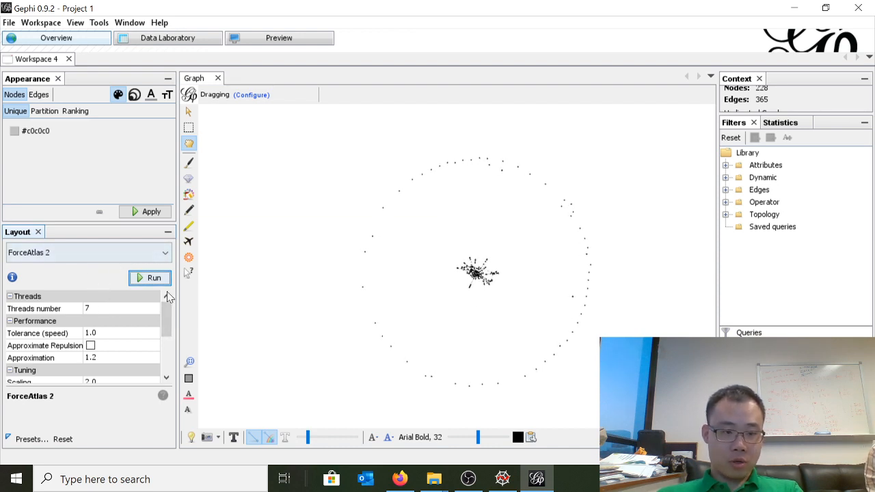
# Turn on LinLog mode, Prevent Overlap and Dissuade Hubs for the ForceAtlas 2 layout
pyautogui.moveTo(169, 315); pyautogui.dragTo(180, 339)
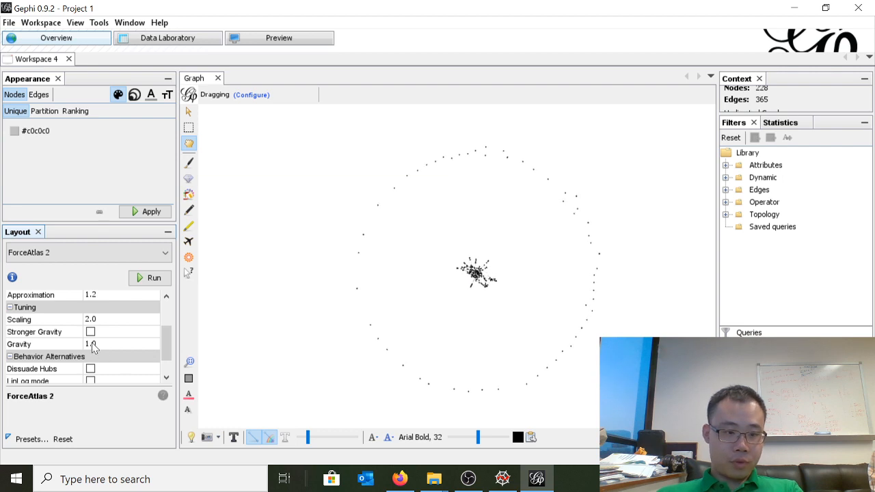
pyautogui.scroll(-1, 95, 354)
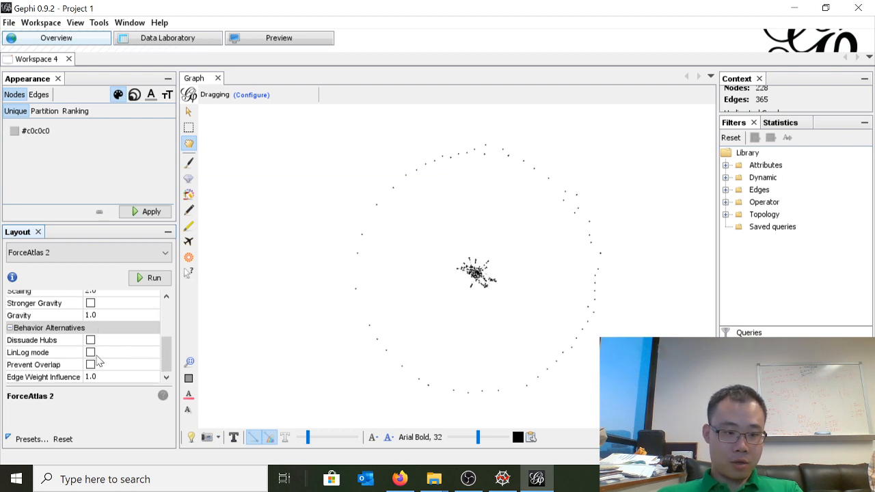
pyautogui.click(90, 353)
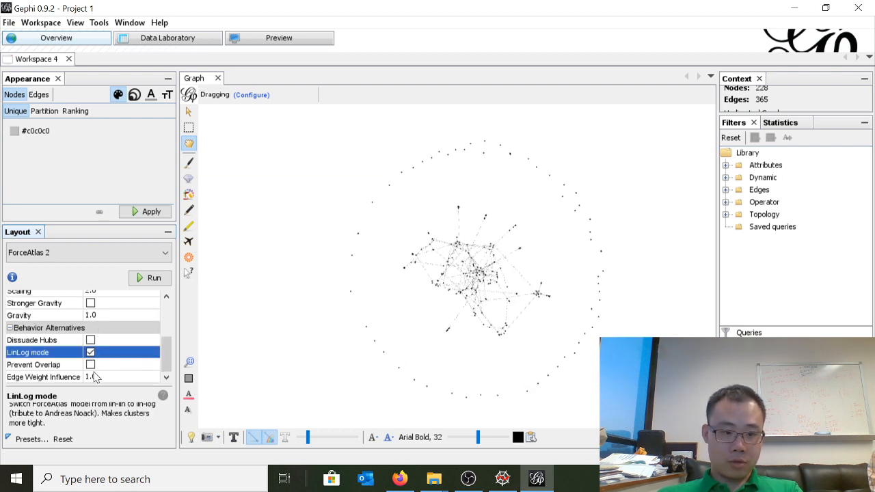
pyautogui.click(91, 365)
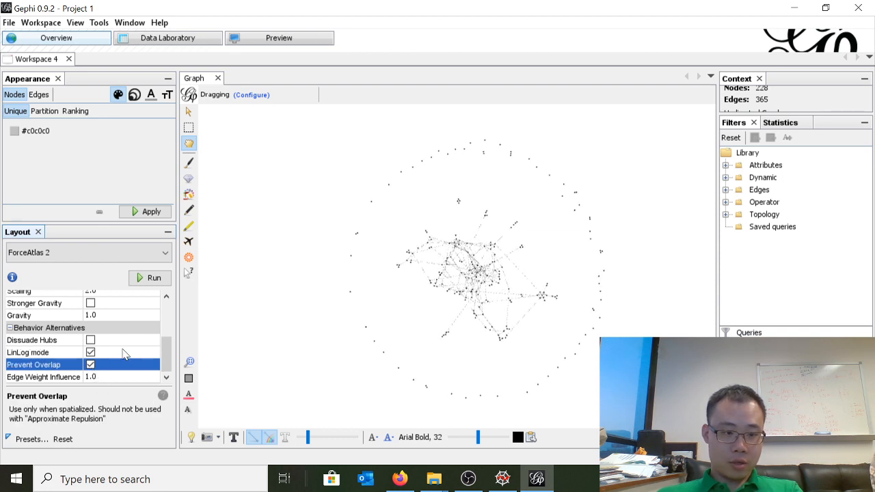
pyautogui.click(90, 340)
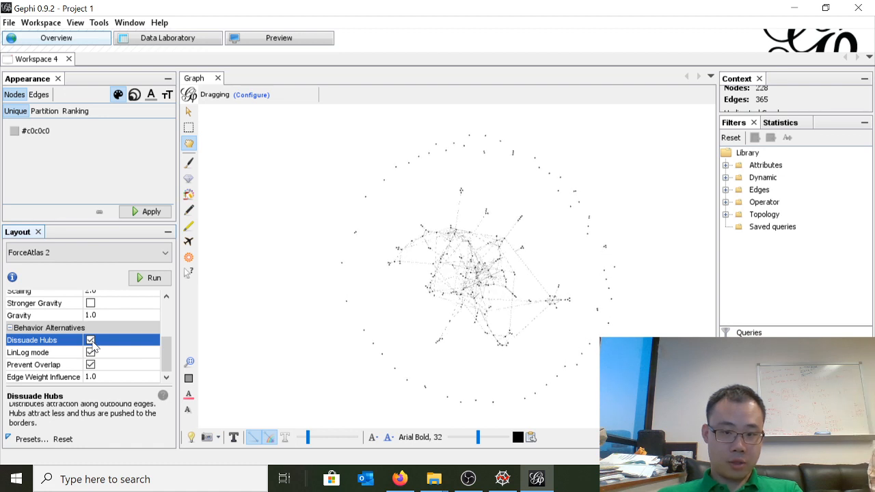
pyautogui.click(92, 344)
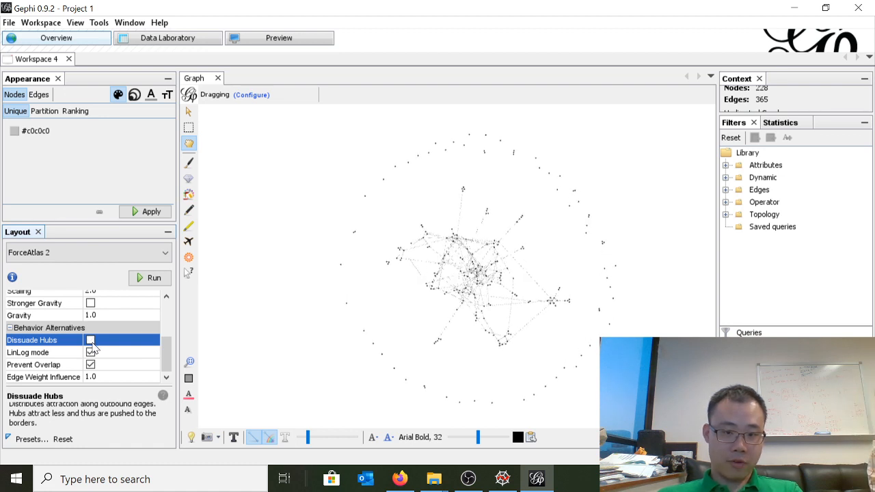
# Set the ForceAtlas 2 gravity to 0.8 in the tuning properties
pyautogui.scroll(3, 92, 347)
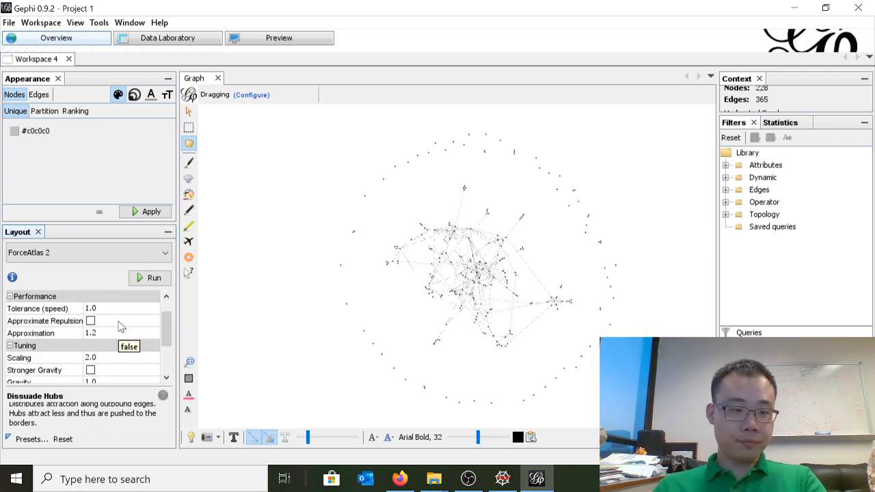
pyautogui.scroll(-1, 112, 349)
pyautogui.scroll(2, 113, 352)
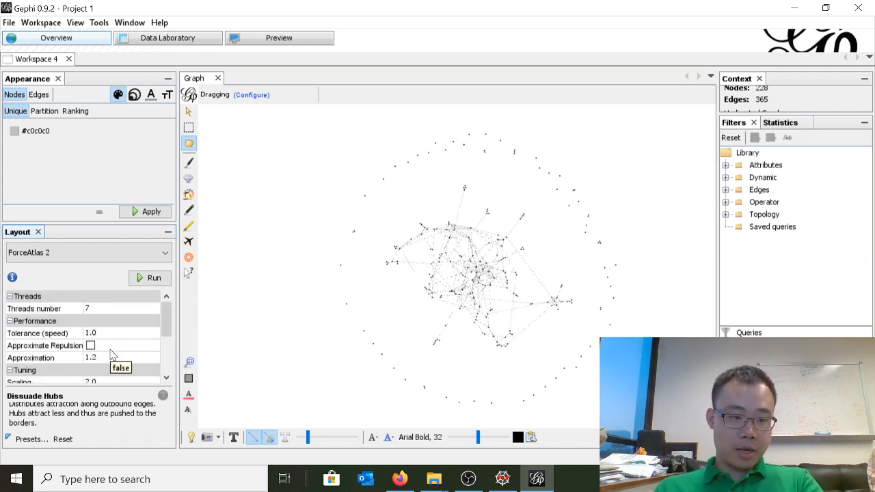
pyautogui.scroll(-2, 113, 349)
pyautogui.click(113, 333)
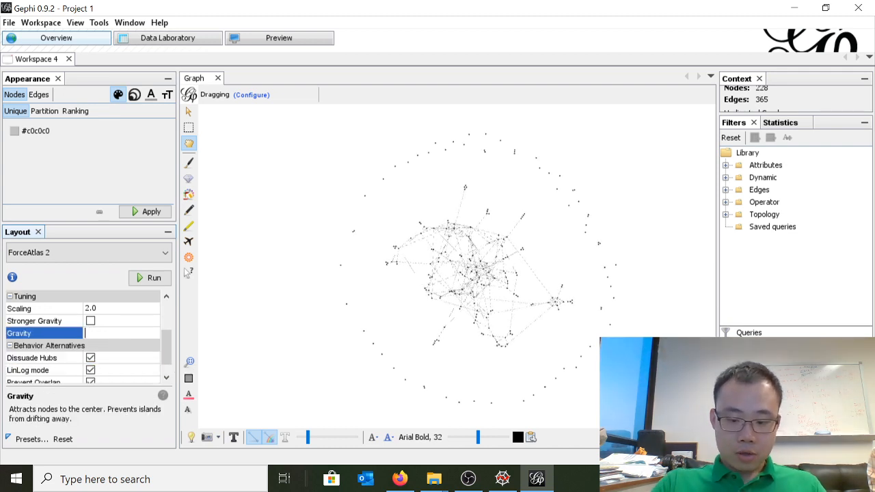
pyautogui.press('Return')
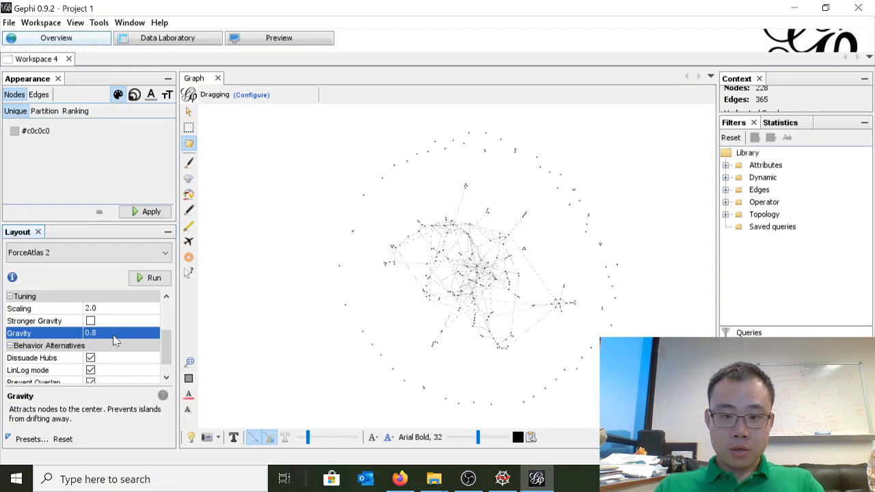
# Rerun ForceAtlas 2 with the adjusted settings and stop it once the network is spread out
pyautogui.click(153, 278)
pyautogui.click(155, 280)
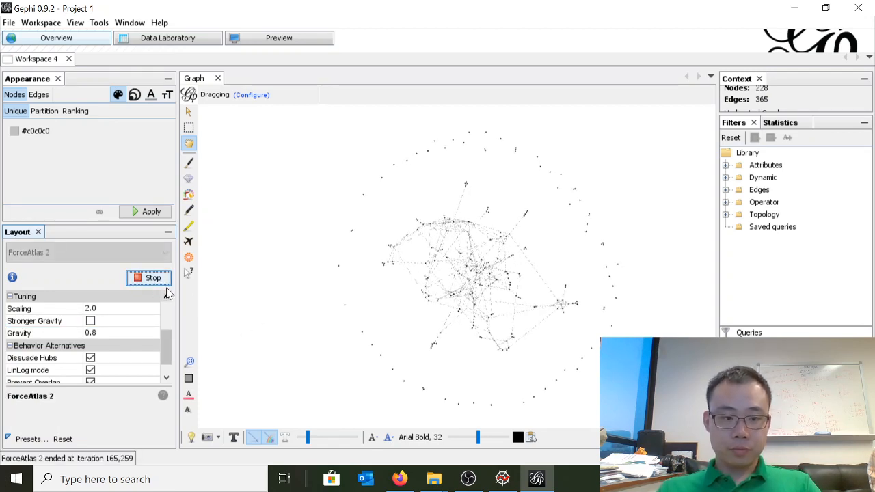
pyautogui.click(152, 278)
# Examine the ForceAtlas 2 graph's core, outer isolated nodes and the small tightly linked cluster beside the core
pyautogui.scroll(5, 458, 294)
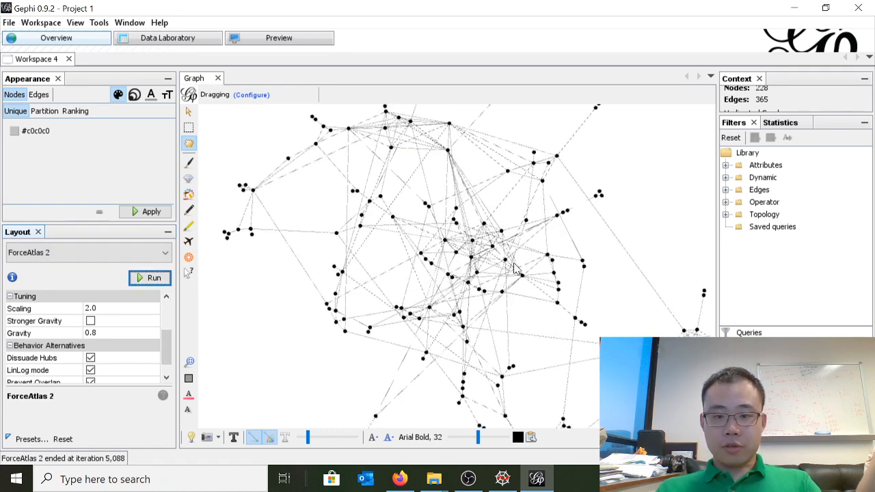
pyautogui.scroll(-10, 506, 286)
pyautogui.scroll(6, 506, 286)
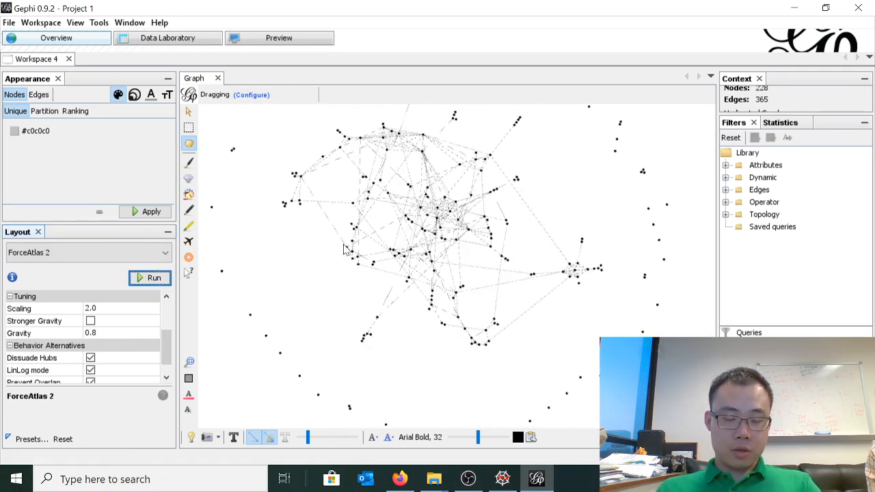
pyautogui.moveTo(337, 214); pyautogui.dragTo(319, 234)
pyautogui.moveTo(367, 279)
pyautogui.mouseDown()
pyautogui.moveTo(384, 281)
pyautogui.moveTo(376, 279)
pyautogui.mouseUp()
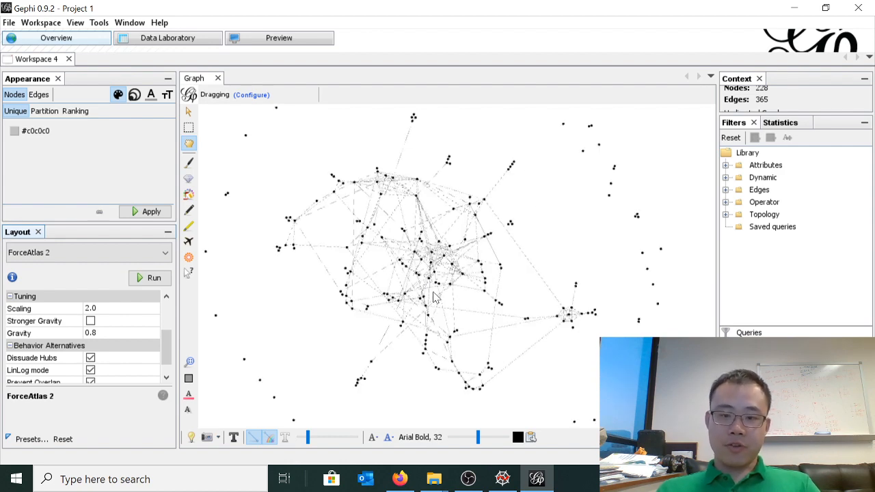
pyautogui.moveTo(432, 293); pyautogui.dragTo(431, 266)
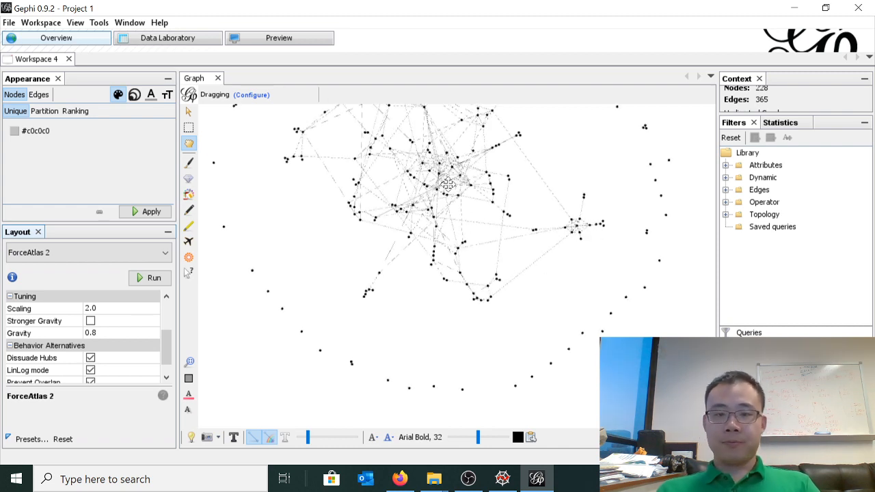
pyautogui.moveTo(445, 179); pyautogui.dragTo(470, 274)
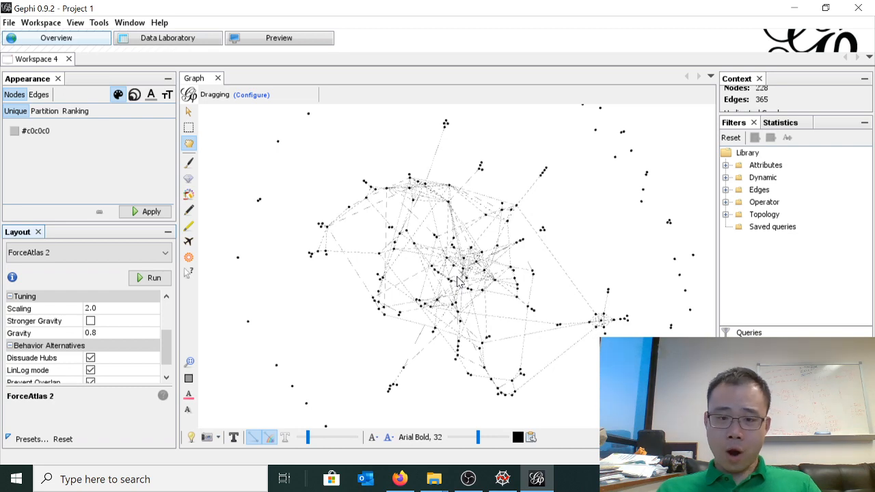
pyautogui.moveTo(460, 300)
pyautogui.mouseDown()
pyautogui.moveTo(445, 264)
pyautogui.moveTo(458, 290)
pyautogui.moveTo(462, 284)
pyautogui.mouseUp()
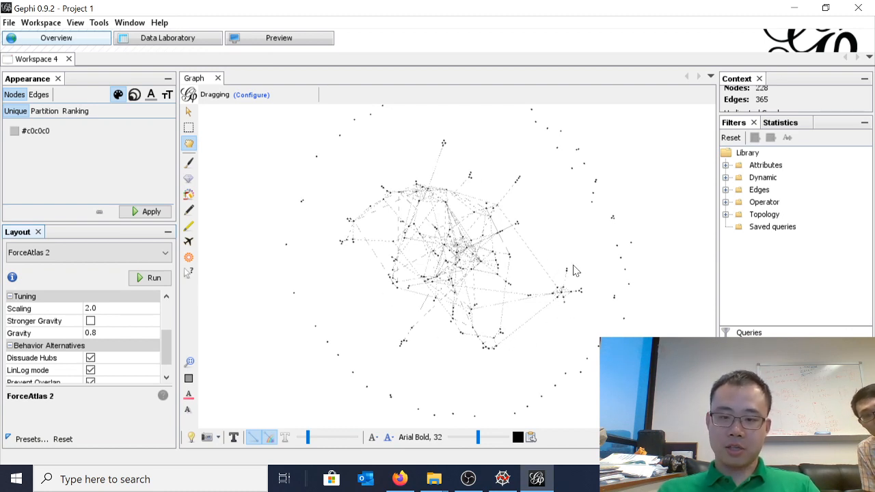
pyautogui.scroll(5, 564, 293)
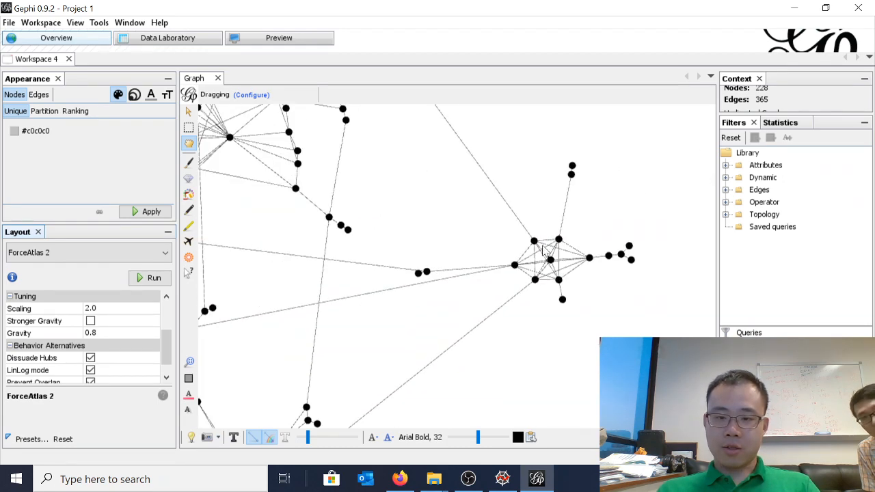
# Start the ForceAtlas 2 layout again on the whole director network
pyautogui.scroll(-6, 521, 267)
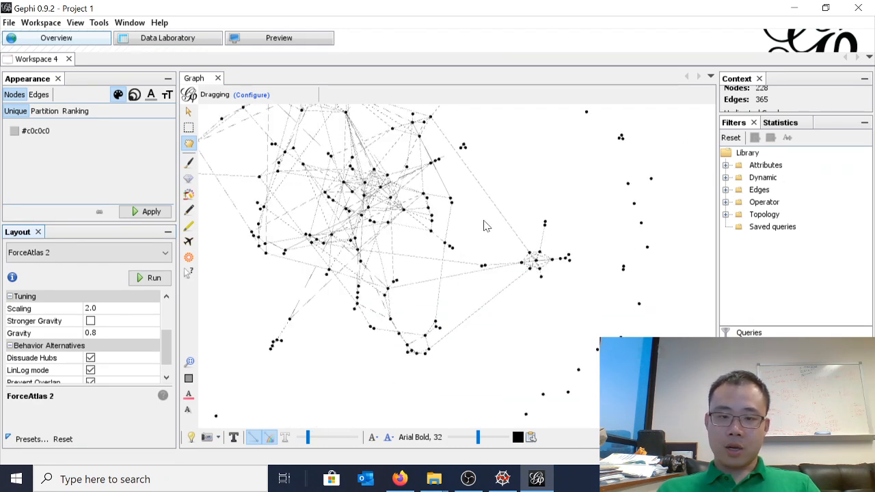
pyautogui.moveTo(487, 219)
pyautogui.mouseDown()
pyautogui.moveTo(498, 225)
pyautogui.moveTo(502, 218)
pyautogui.mouseUp()
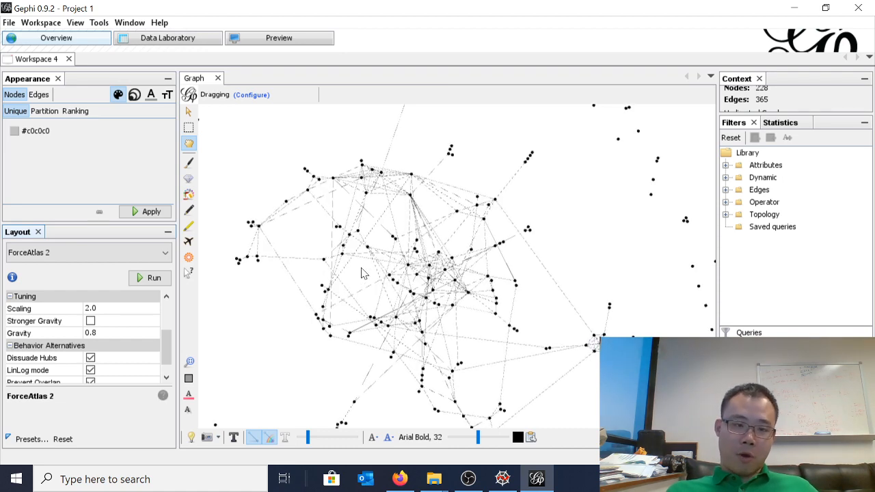
pyautogui.click(149, 278)
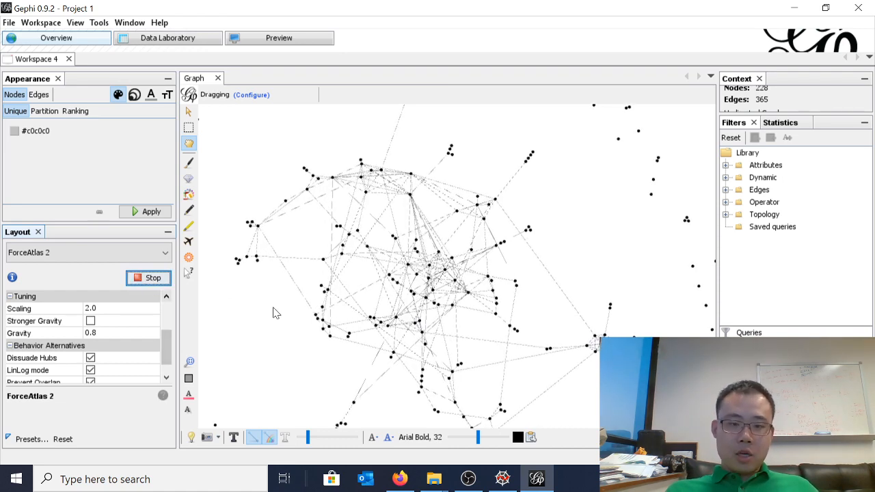
# Show the node labels on the graph and look over the stock tickers in the network's core
pyautogui.click(233, 439)
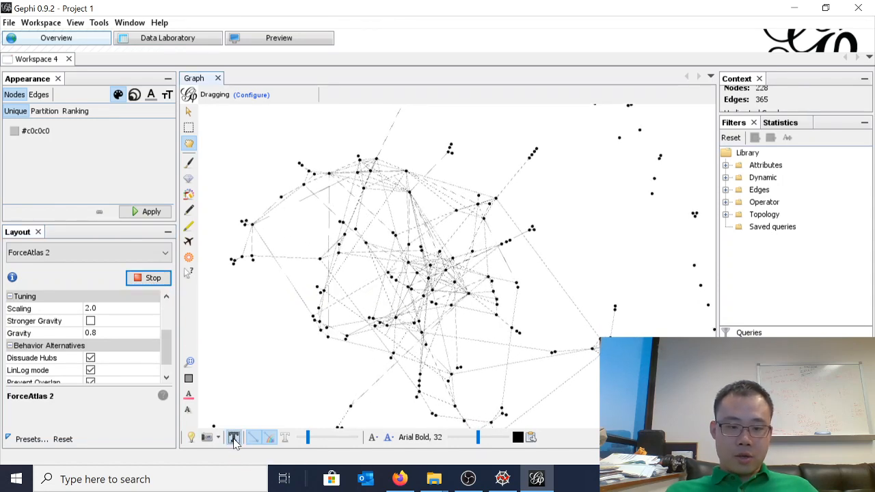
pyautogui.scroll(5, 410, 296)
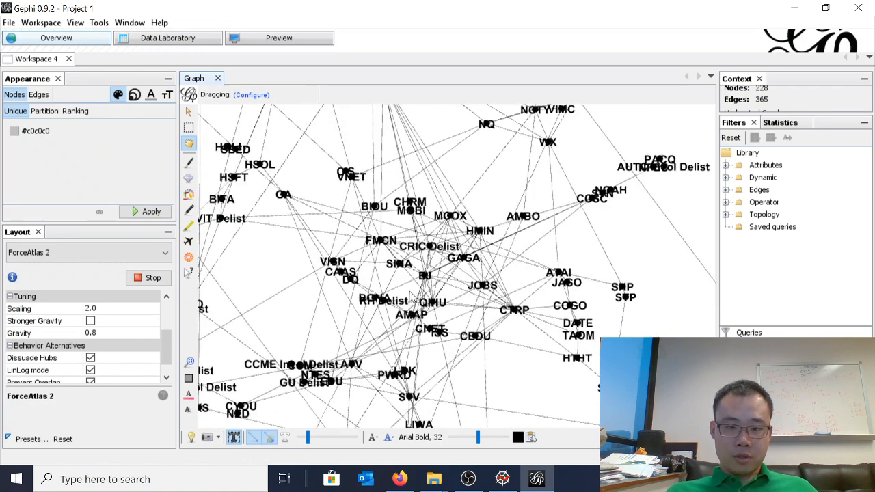
pyautogui.scroll(-8, 383, 328)
pyautogui.scroll(2, 339, 374)
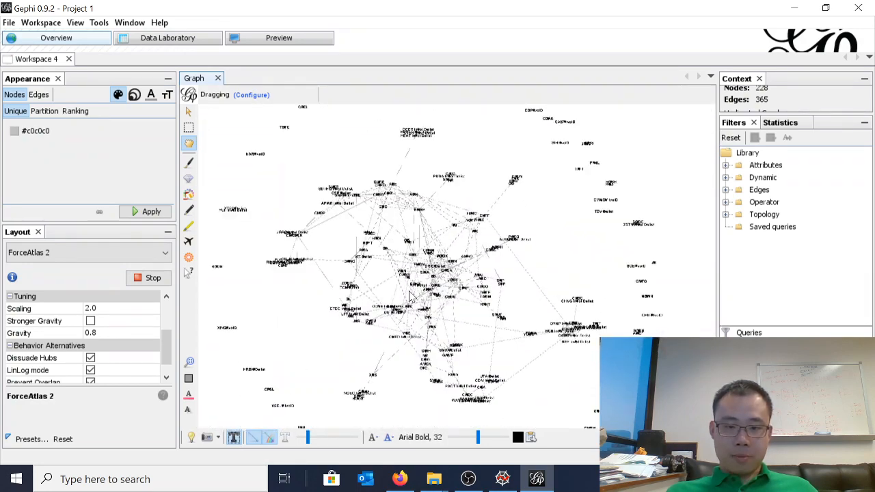
# Show the edge labels, inspect the director names linking the stocks, and hide the node labels
pyautogui.click(285, 439)
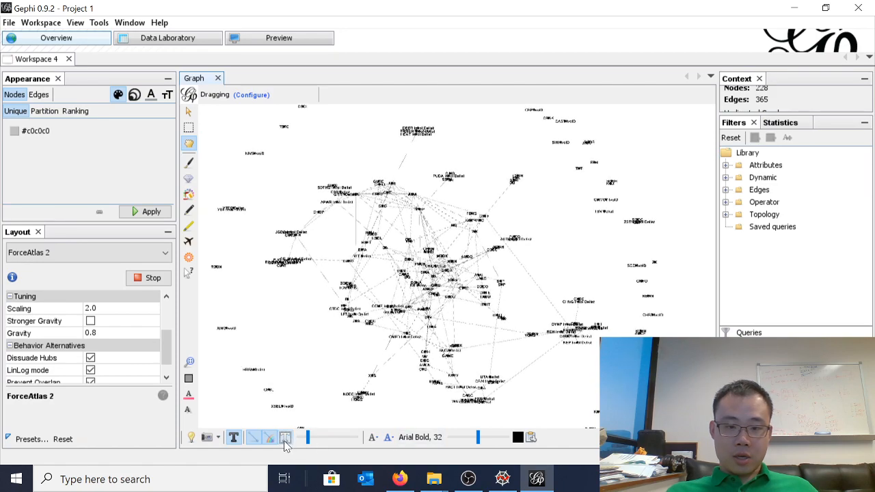
pyautogui.scroll(5, 422, 326)
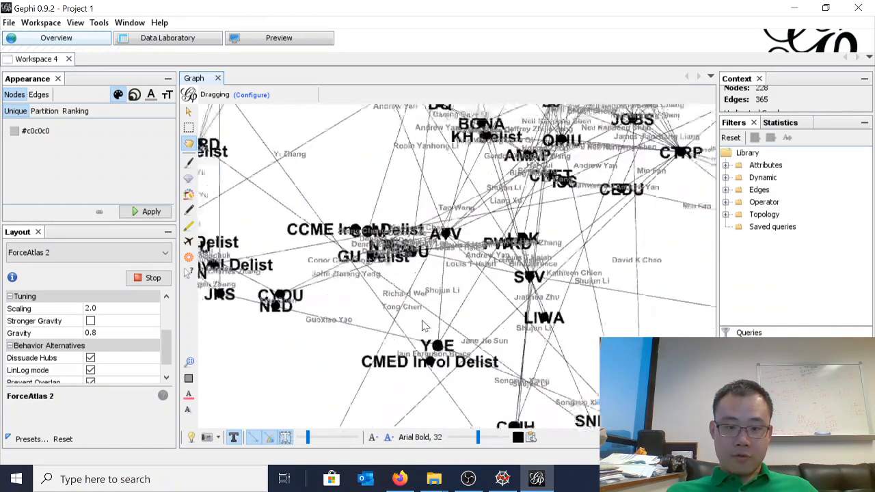
pyautogui.scroll(4, 407, 317)
pyautogui.scroll(-3, 344, 246)
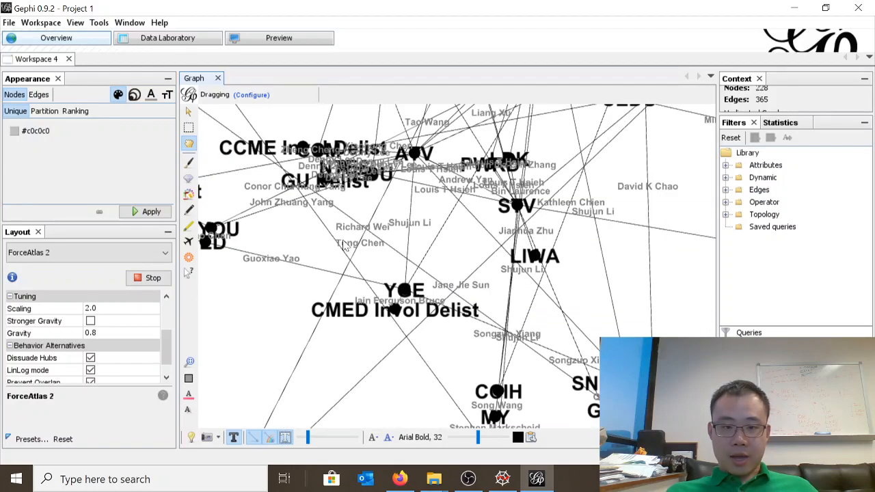
pyautogui.scroll(-5, 535, 249)
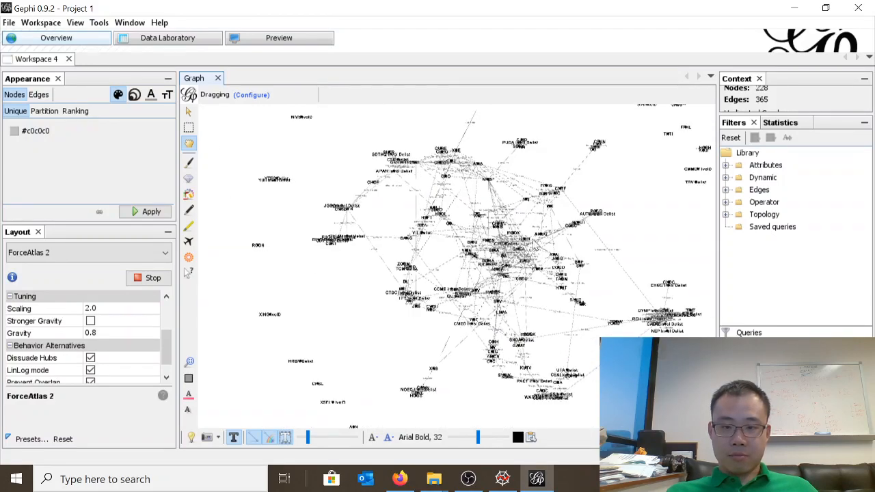
pyautogui.scroll(6, 536, 247)
pyautogui.scroll(-8, 372, 209)
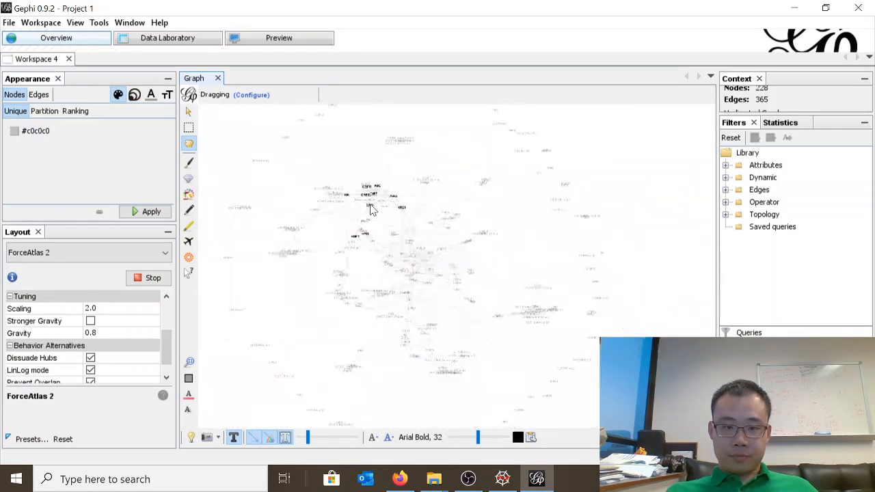
pyautogui.scroll(4, 373, 212)
pyautogui.scroll(-3, 408, 230)
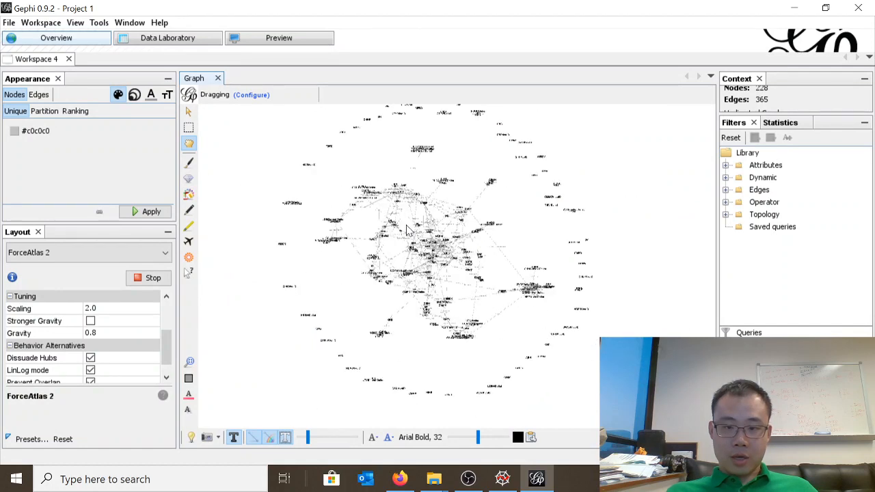
pyautogui.scroll(1, 408, 230)
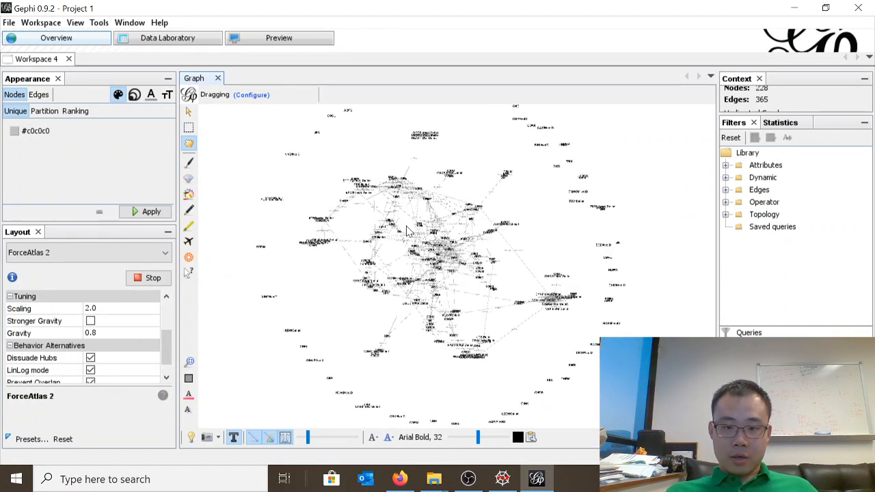
pyautogui.click(233, 438)
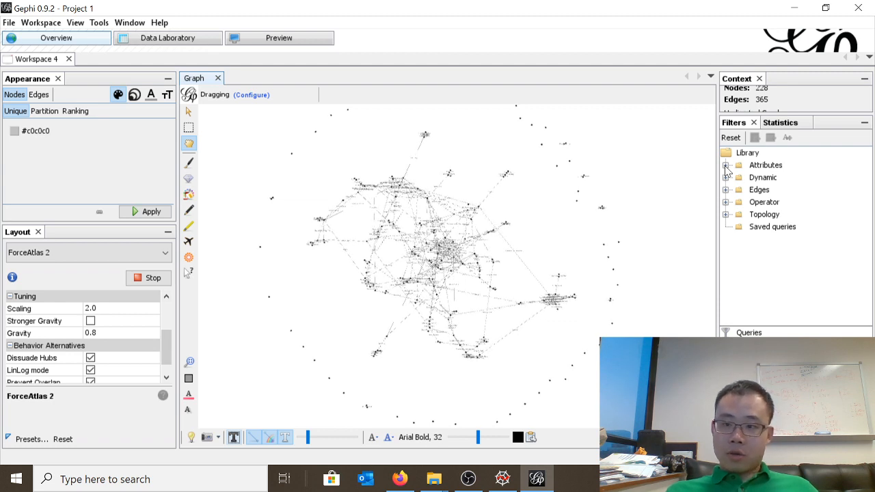
# Calculate the Network Diameter statistic using the default settings
pyautogui.click(726, 165)
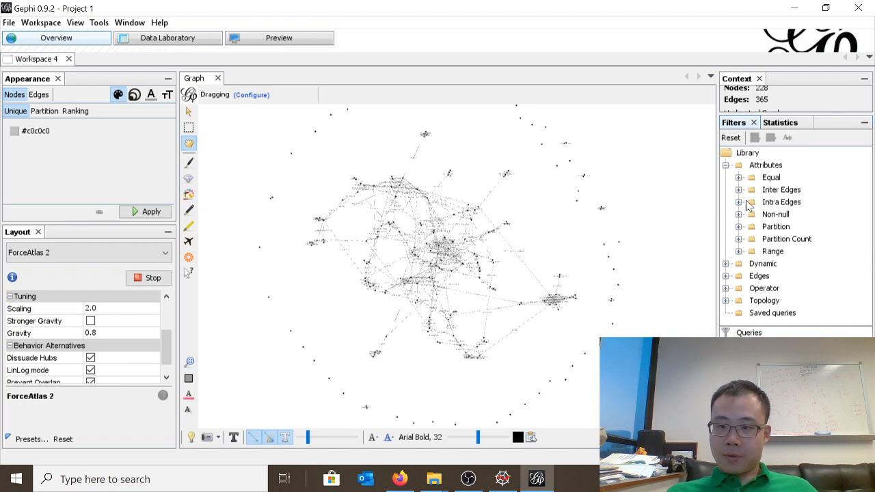
pyautogui.click(780, 122)
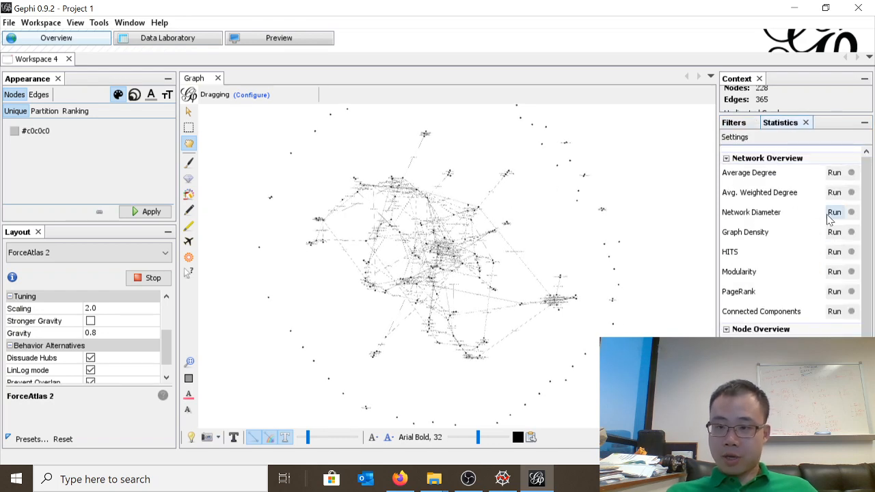
pyautogui.click(834, 212)
pyautogui.click(557, 328)
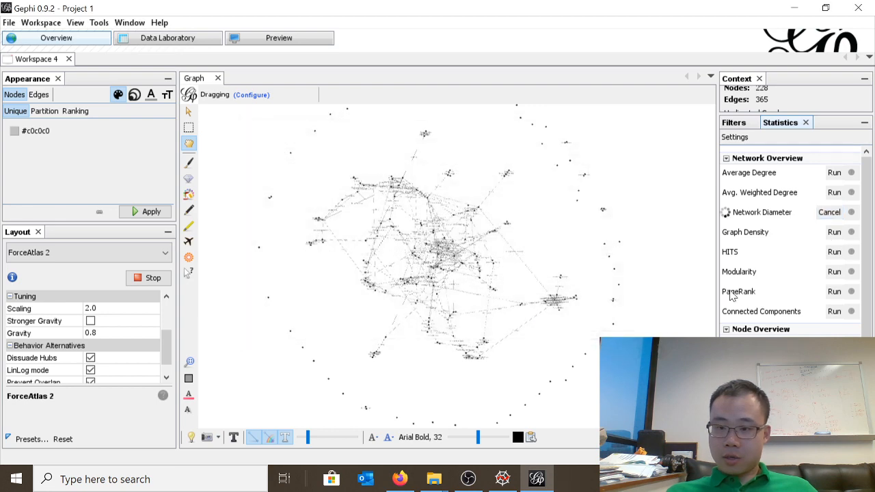
# Calculate Modularity with randomization, edge weights and a resolution of 1.0, and close the open reports
pyautogui.click(834, 271)
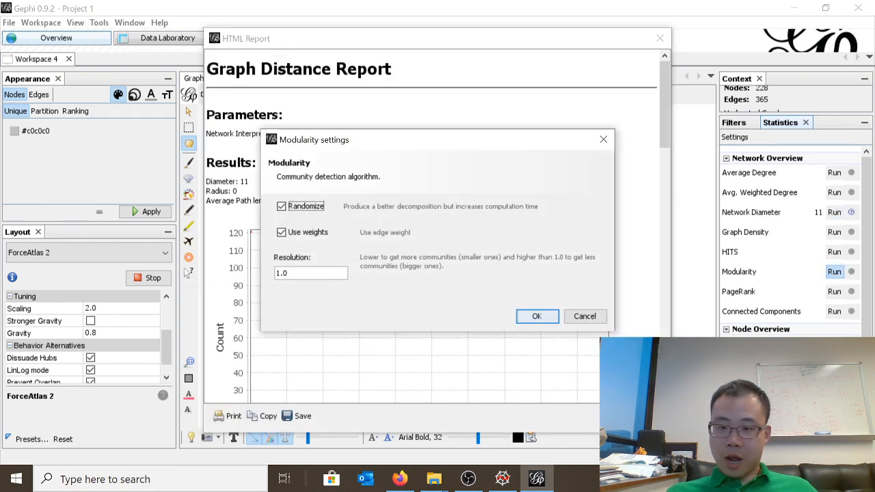
pyautogui.click(540, 321)
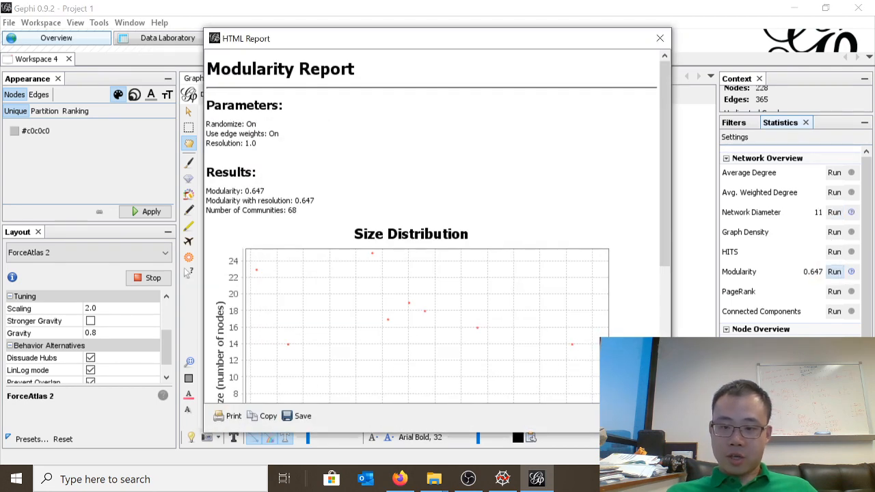
pyautogui.click(660, 38)
pyautogui.click(660, 38)
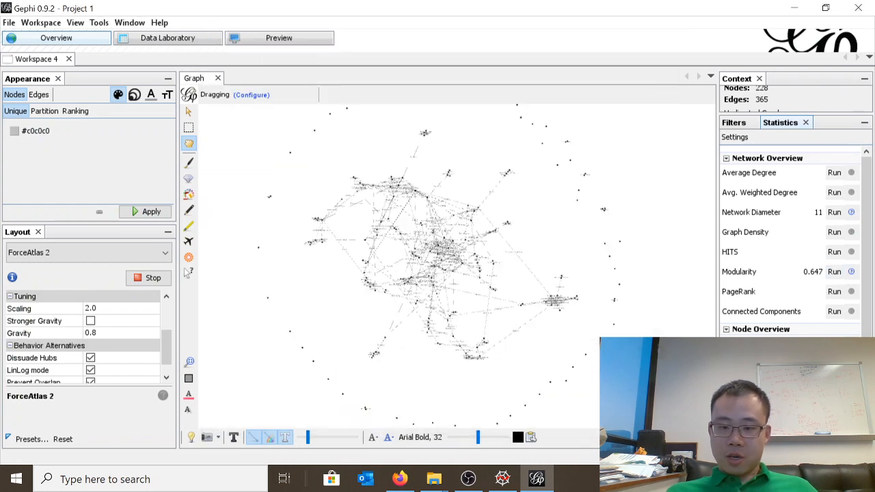
pyautogui.scroll(11, 465, 303)
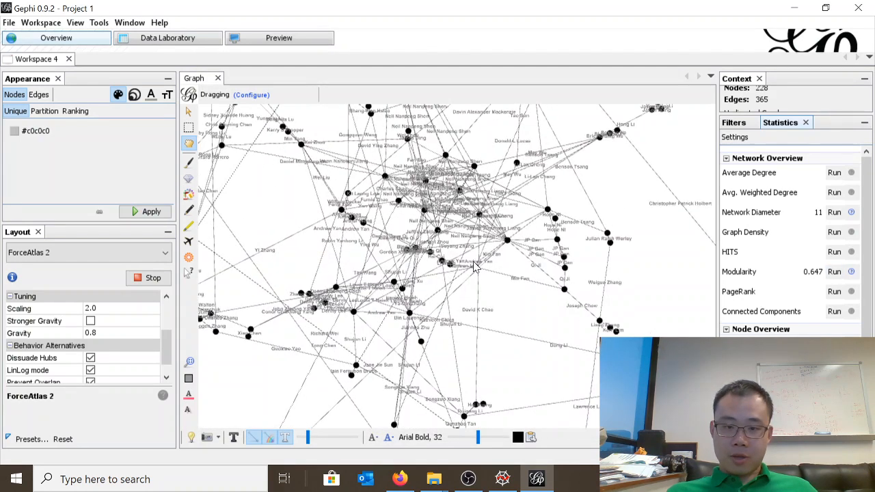
pyautogui.scroll(-16, 470, 266)
pyautogui.scroll(5, 485, 279)
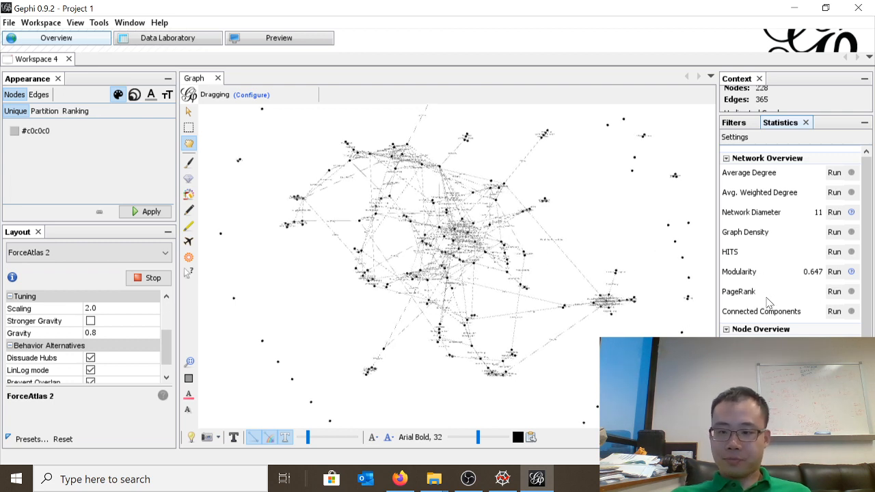
# Calculate undirected PageRank with probability 0.85 and epsilon 0.001, plus the Average Degree statistic, closing each report
pyautogui.click(834, 294)
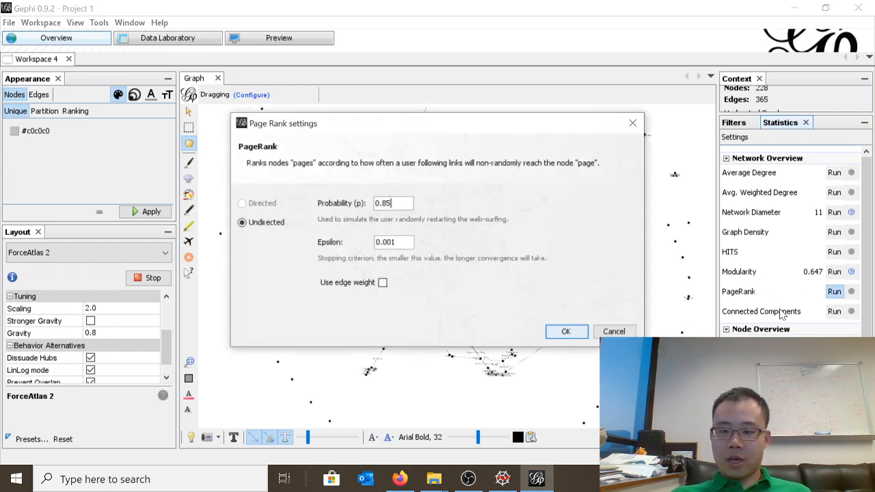
pyautogui.click(567, 332)
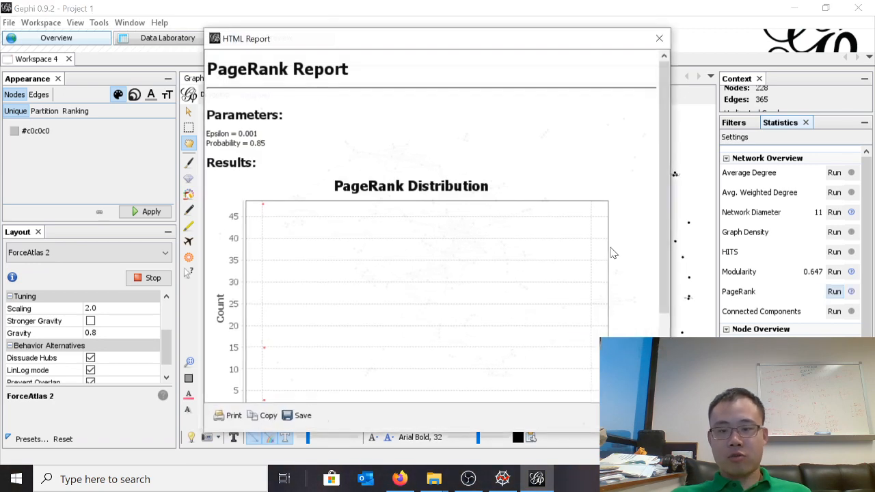
pyautogui.click(644, 416)
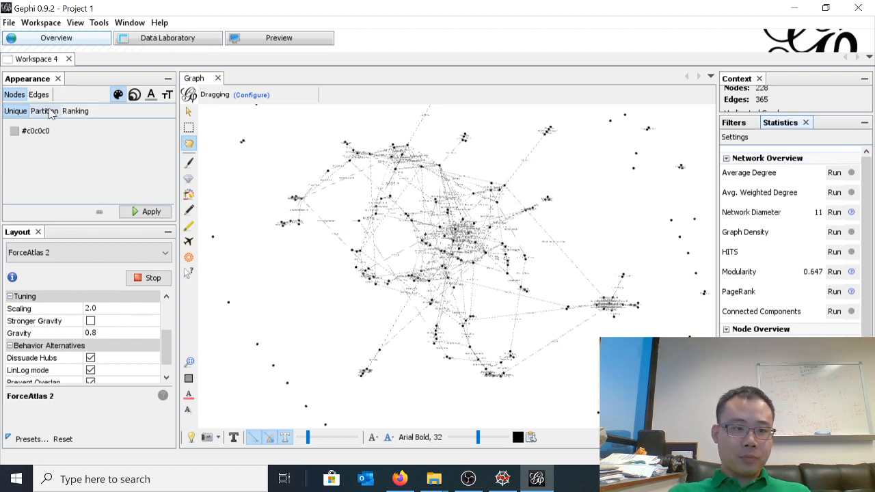
pyautogui.click(834, 172)
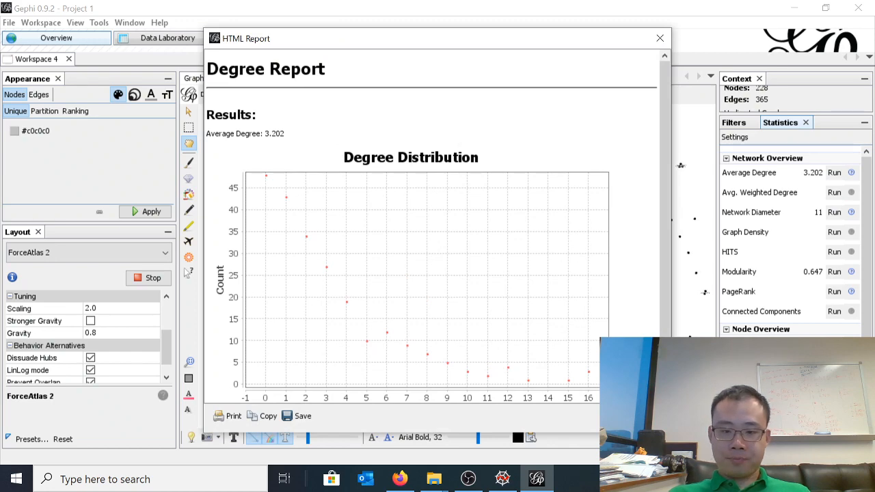
pyautogui.click(646, 416)
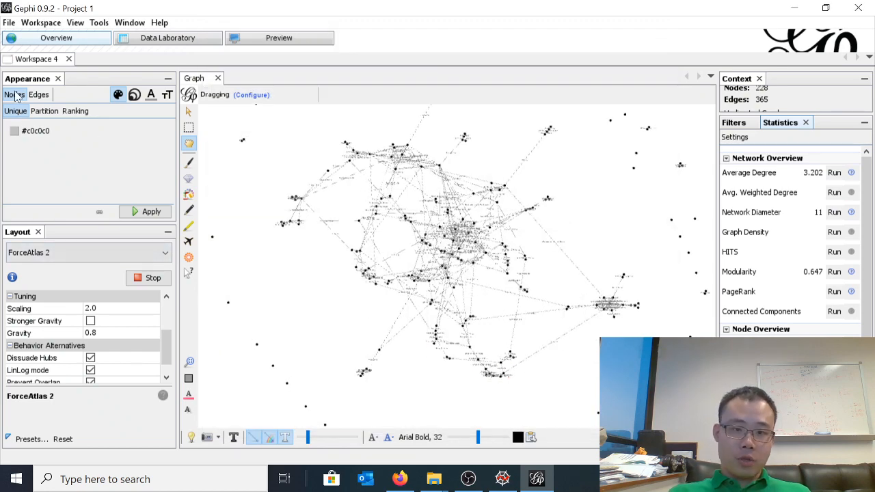
pyautogui.click(134, 94)
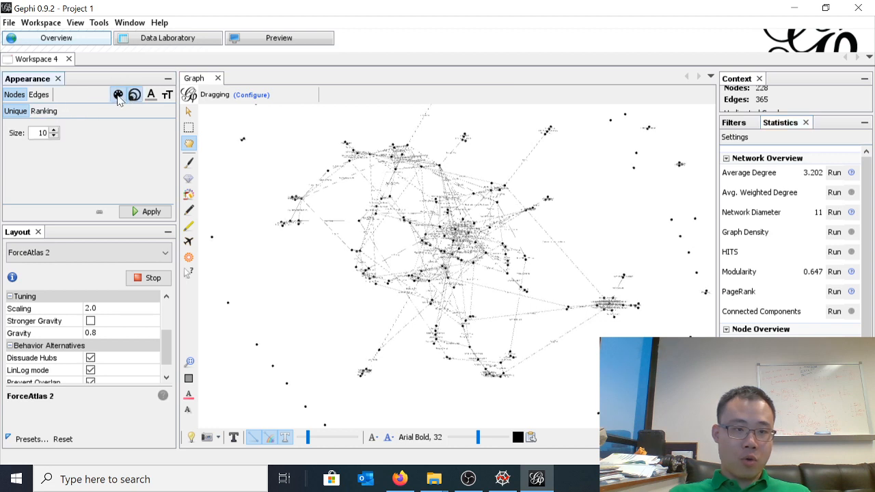
pyautogui.click(118, 95)
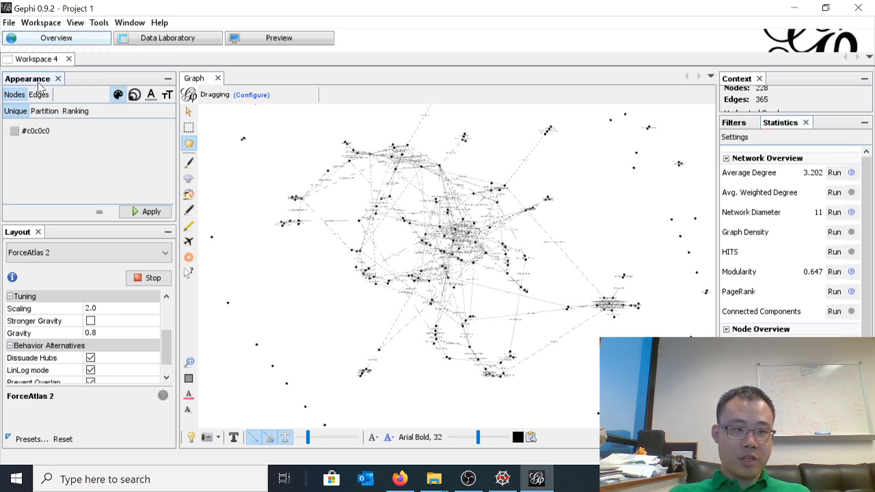
pyautogui.click(135, 97)
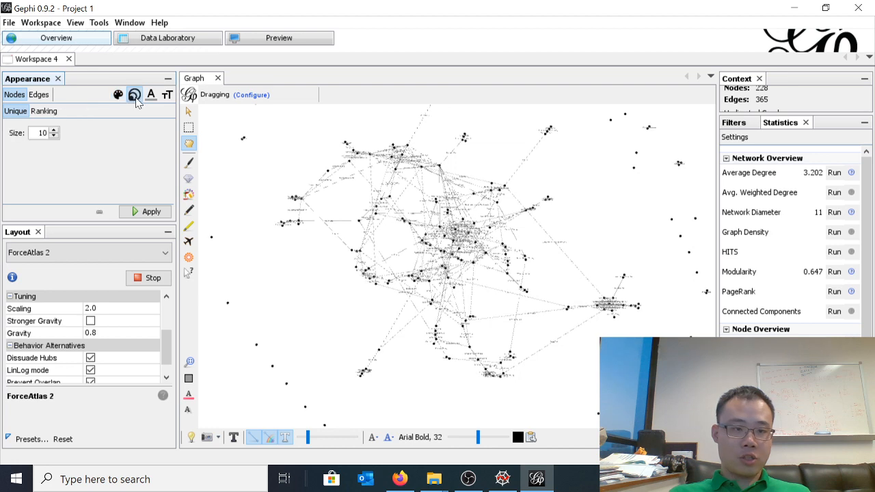
pyautogui.click(118, 95)
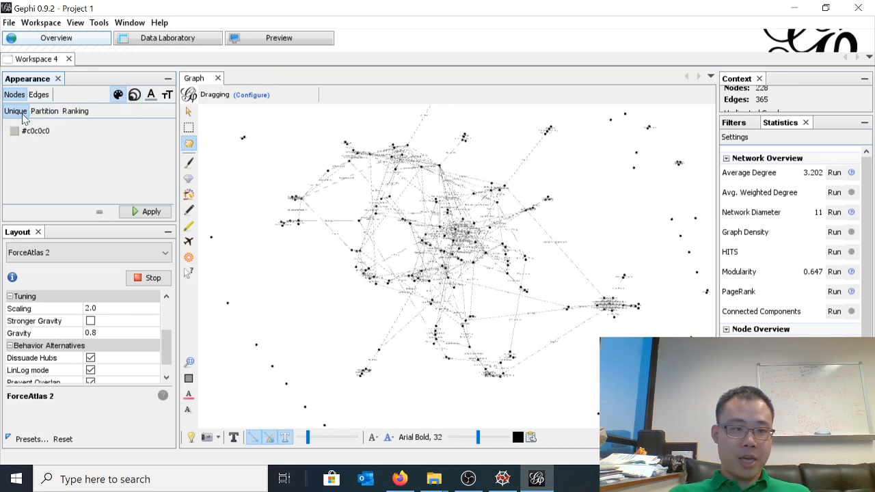
pyautogui.click(45, 111)
pyautogui.click(15, 111)
pyautogui.click(44, 111)
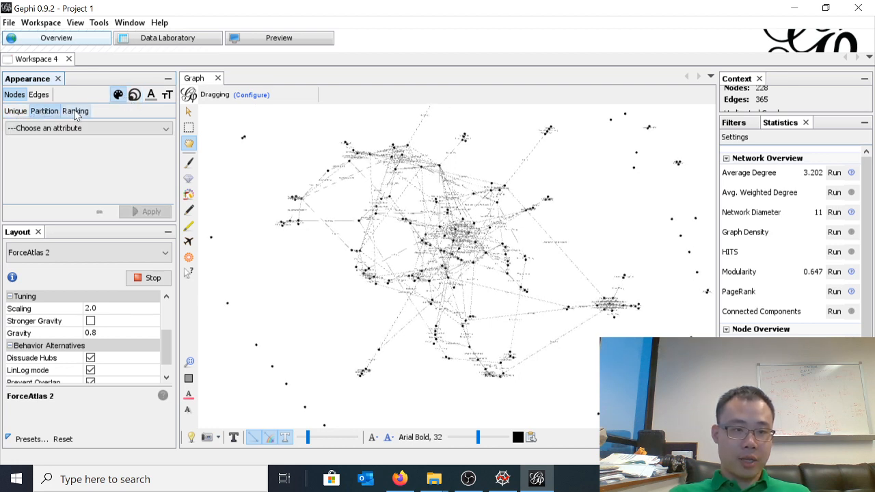
# Choose Degree as the ranking attribute for the node colour
pyautogui.click(76, 112)
pyautogui.click(54, 129)
pyautogui.click(55, 128)
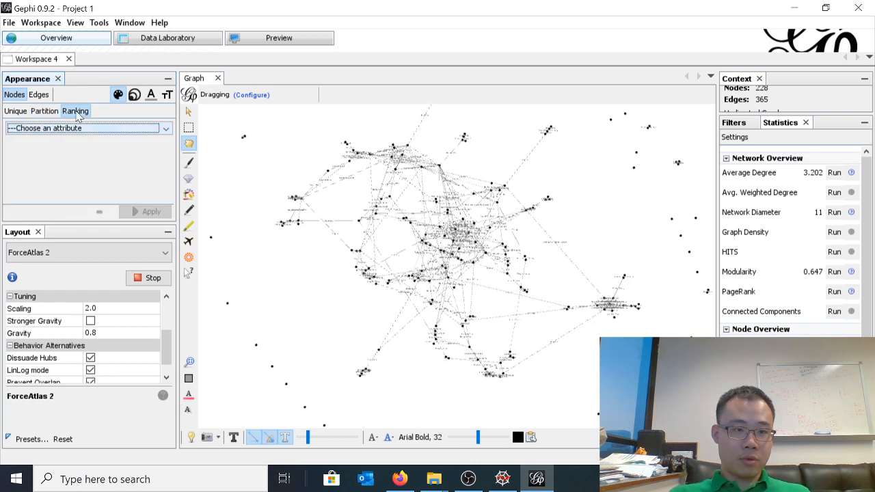
pyautogui.click(58, 130)
pyautogui.click(66, 171)
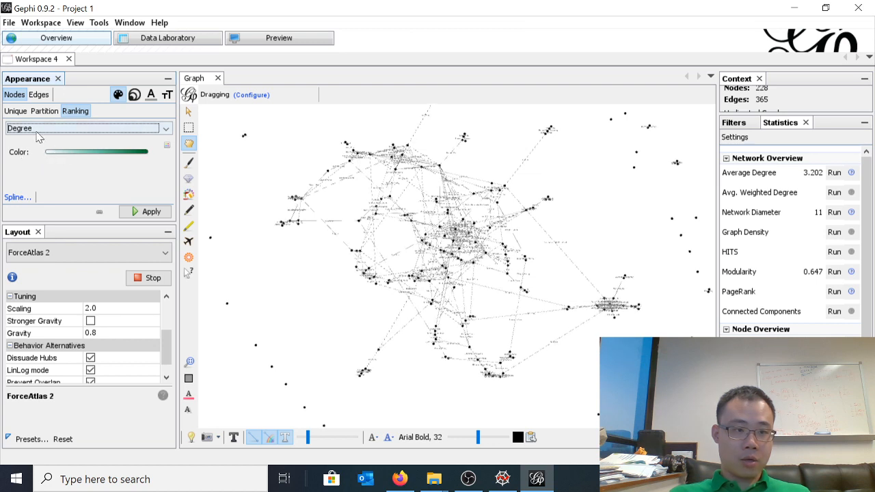
# Rank the node size by Degree with a minimum of 1 and a maximum of 4, and apply it
pyautogui.click(134, 97)
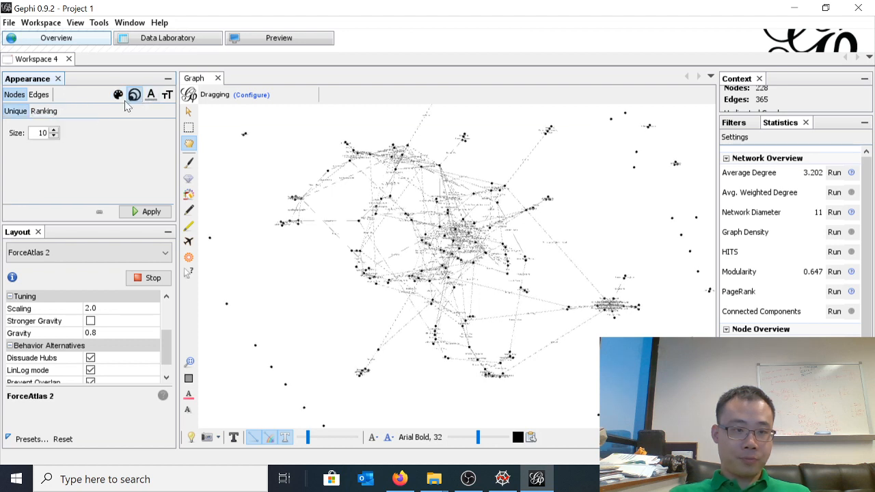
pyautogui.click(44, 110)
pyautogui.click(71, 131)
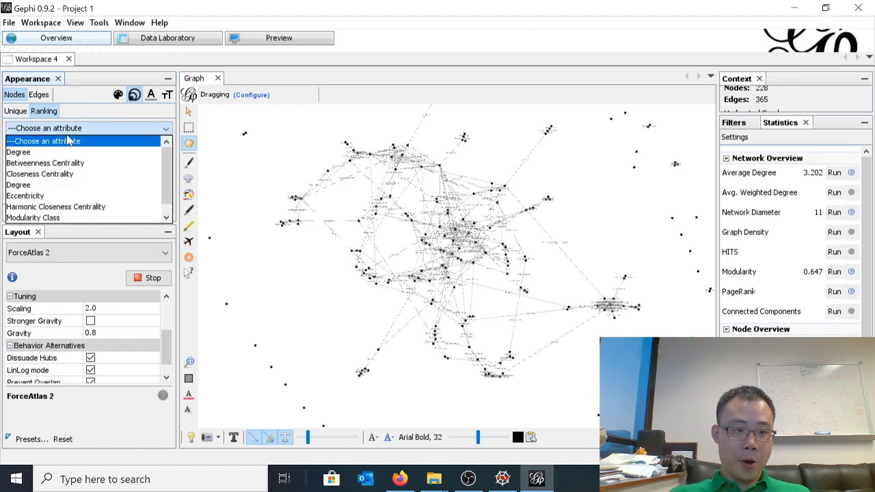
pyautogui.click(68, 152)
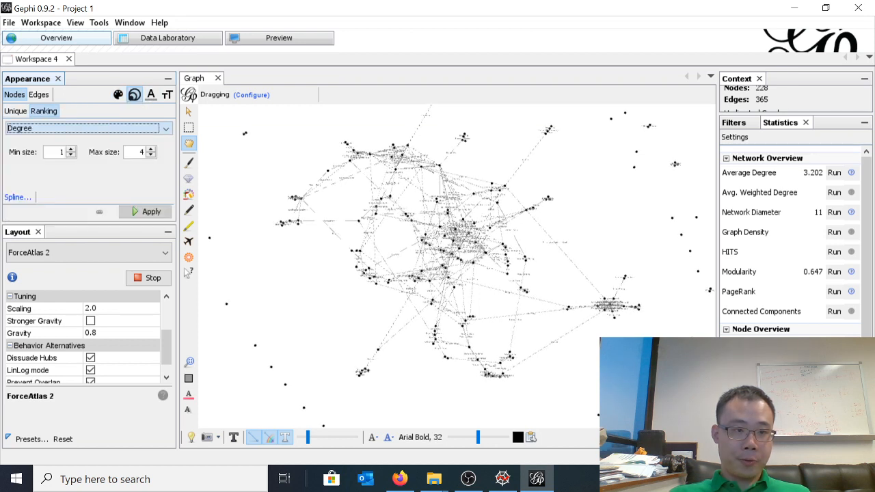
pyautogui.click(143, 212)
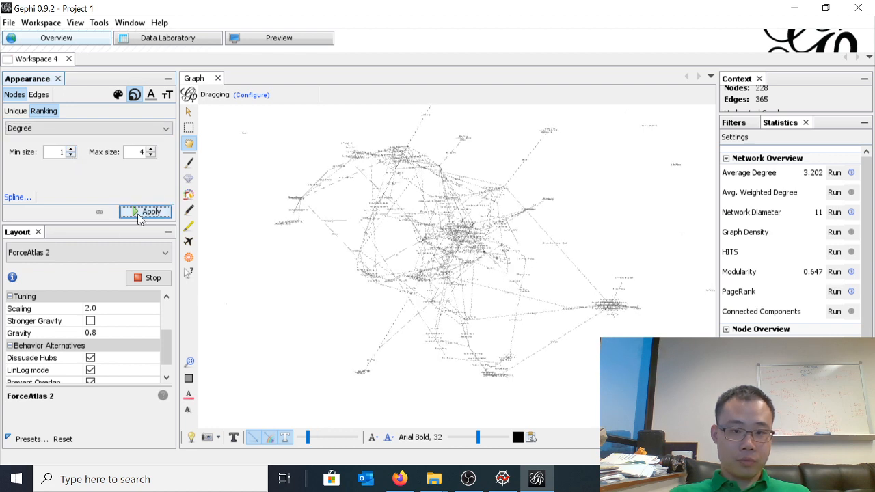
# Set the Degree-based node size range to a minimum of 10 and a maximum of 40, and apply it
pyautogui.click(62, 152)
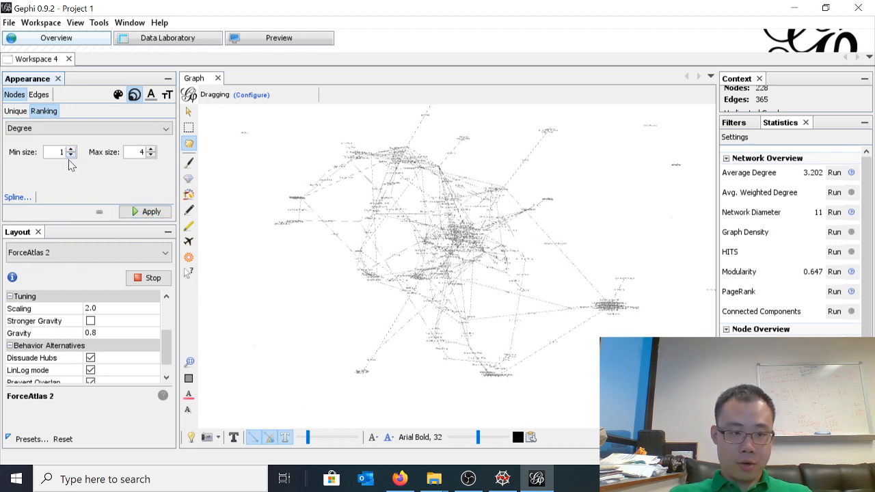
pyautogui.write('0')
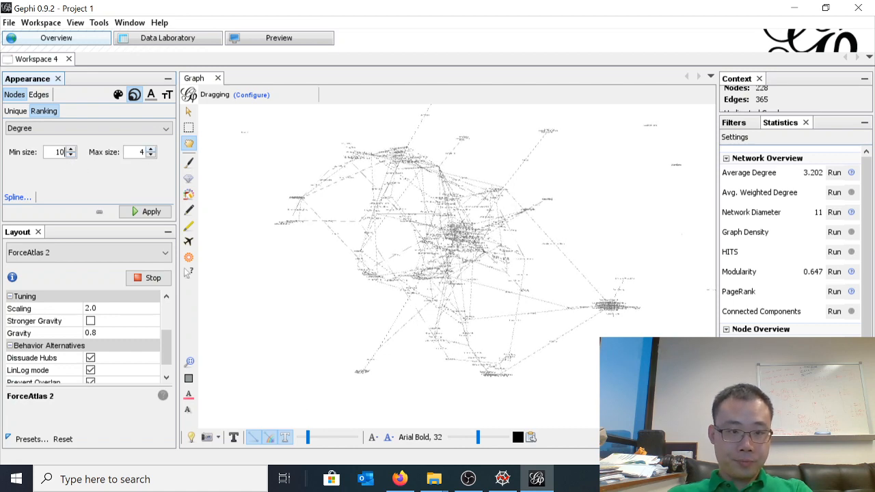
pyautogui.write('0')
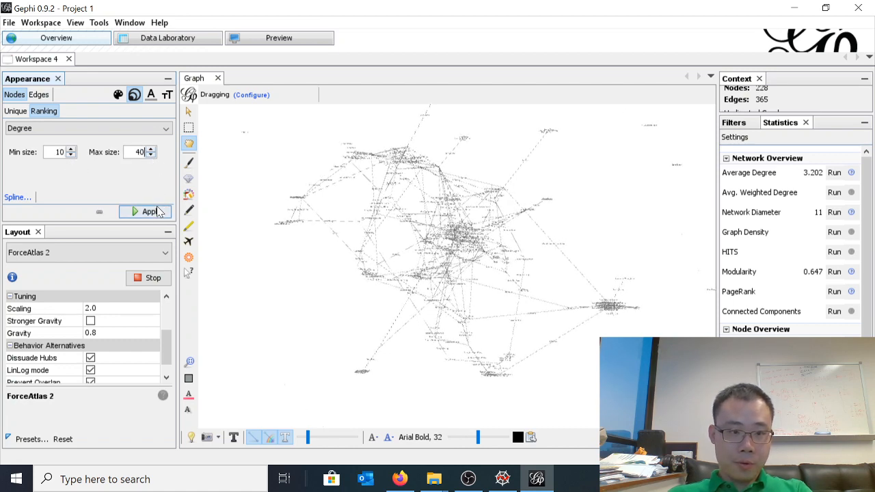
pyautogui.click(152, 212)
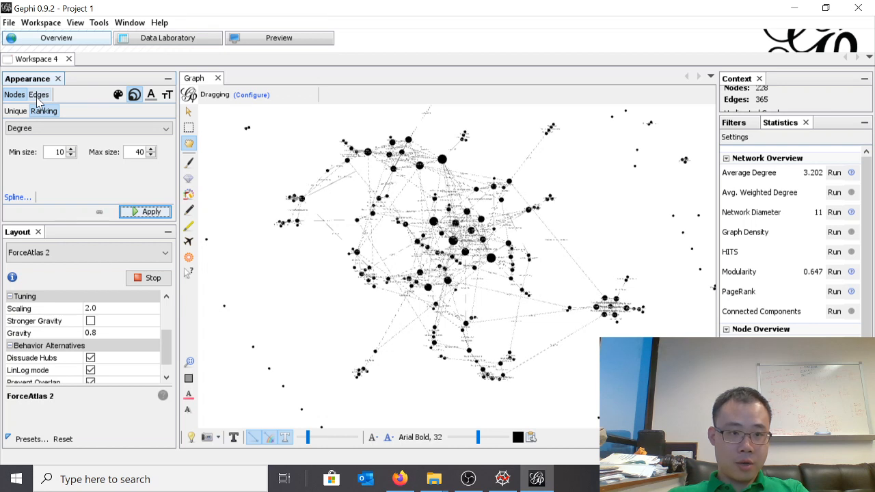
# Partition the node colours by Modularity Class and apply them to the graph
pyautogui.click(119, 94)
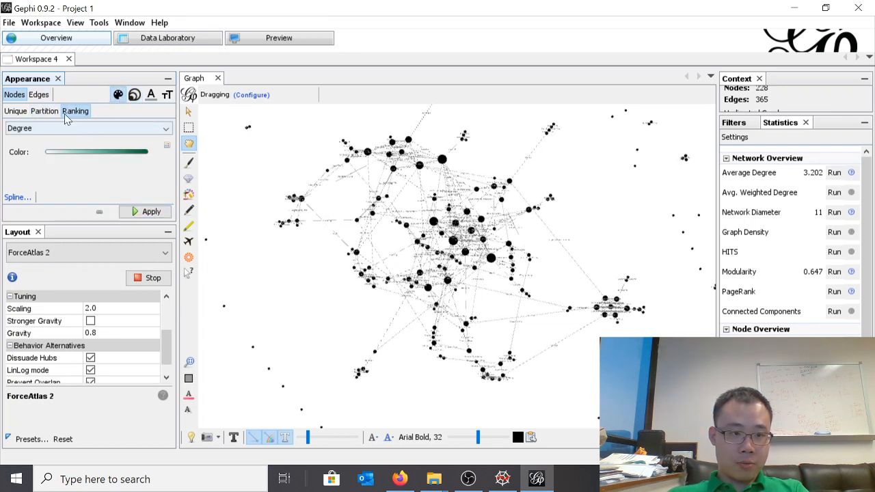
pyautogui.click(45, 111)
pyautogui.click(42, 128)
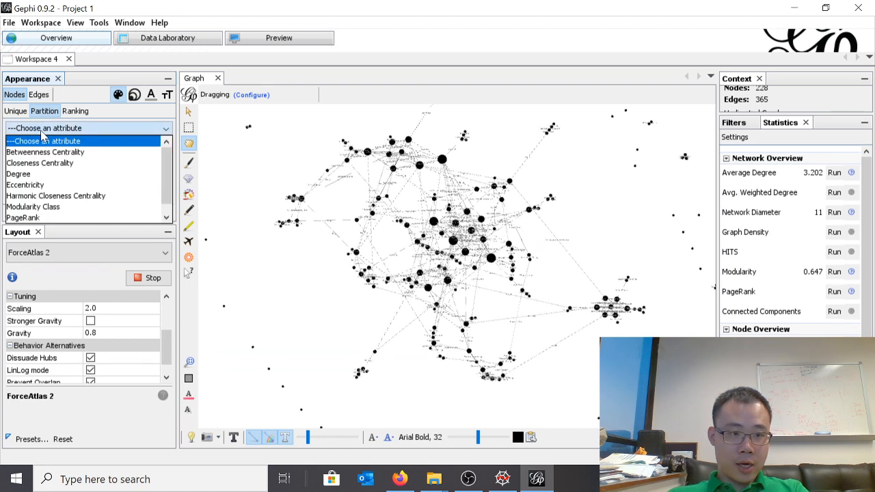
pyautogui.click(35, 206)
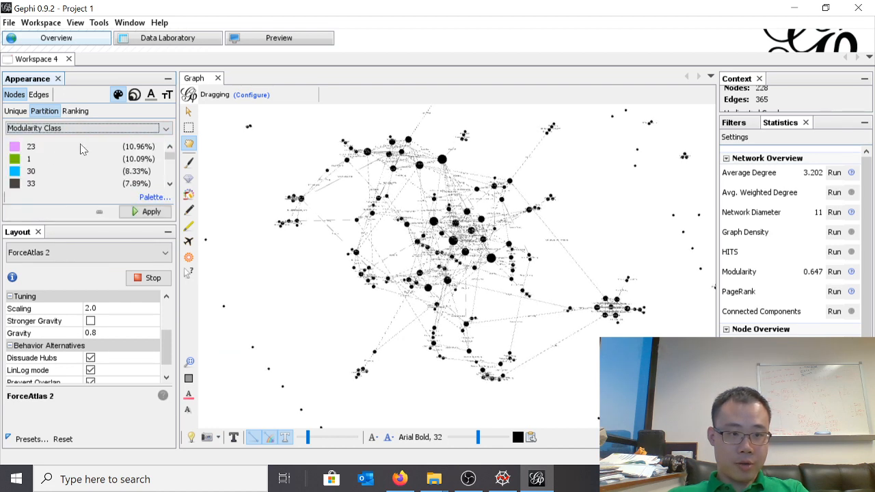
pyautogui.moveTo(170, 159)
pyautogui.mouseDown()
pyautogui.moveTo(172, 195)
pyautogui.moveTo(169, 163)
pyautogui.mouseUp()
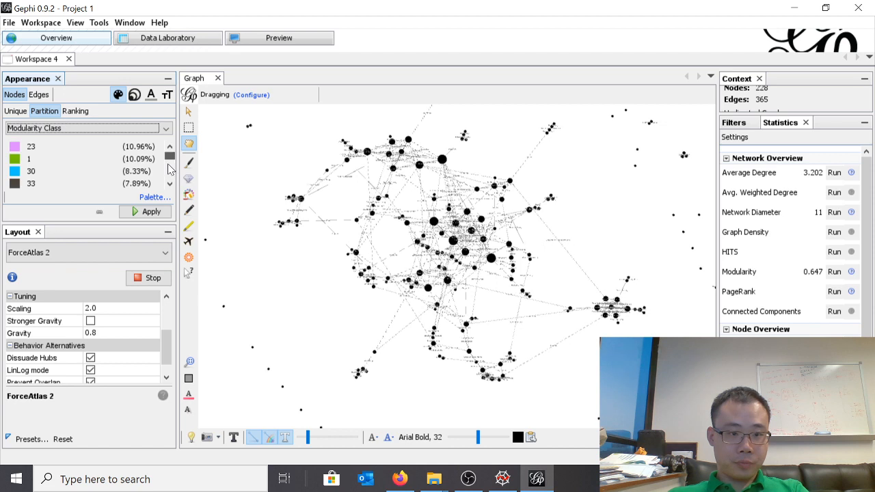
pyautogui.click(151, 212)
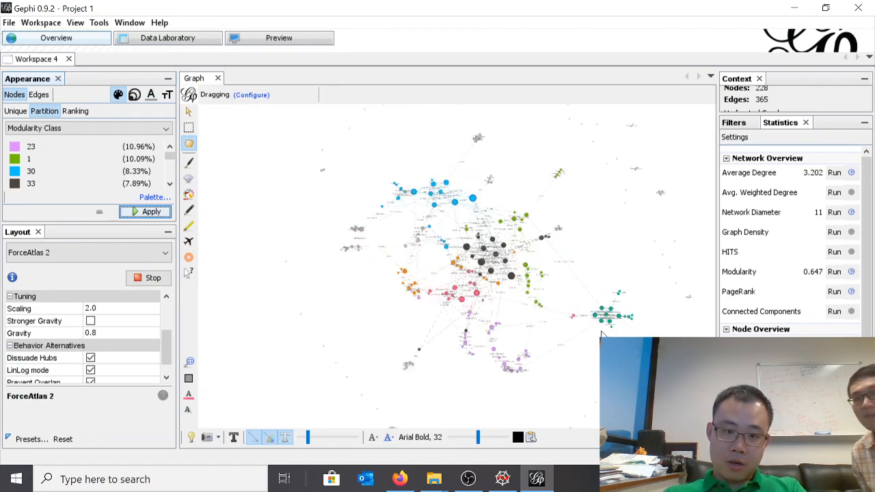
# Render the coloured network in Preview using the Default preset
pyautogui.scroll(3, 581, 345)
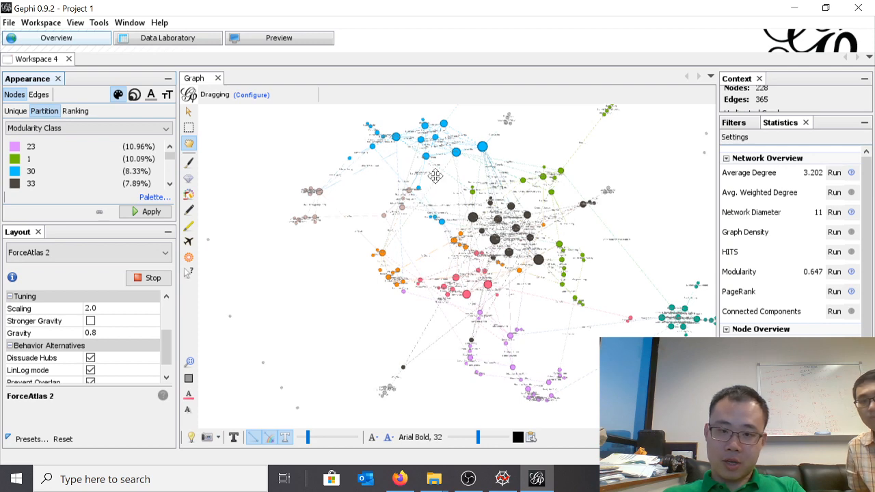
pyautogui.moveTo(438, 182); pyautogui.dragTo(417, 211)
pyautogui.moveTo(432, 197); pyautogui.dragTo(438, 187)
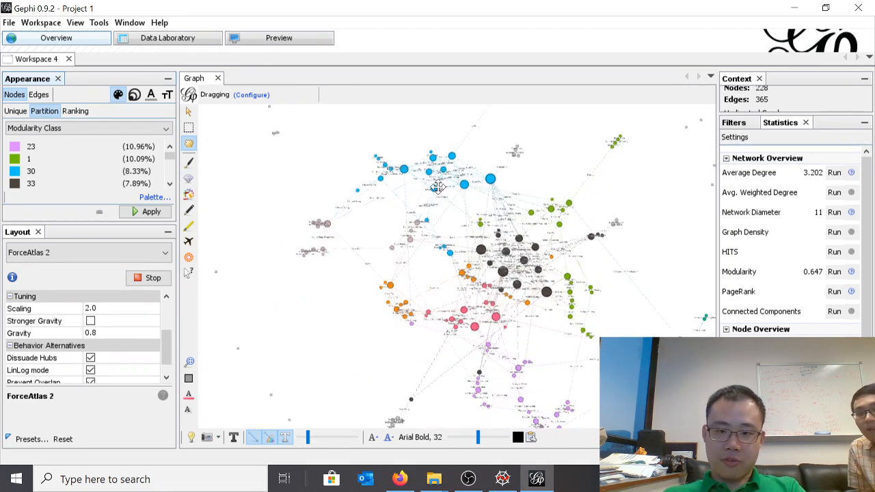
pyautogui.moveTo(400, 265)
pyautogui.mouseDown()
pyautogui.moveTo(375, 240)
pyautogui.moveTo(386, 260)
pyautogui.mouseUp()
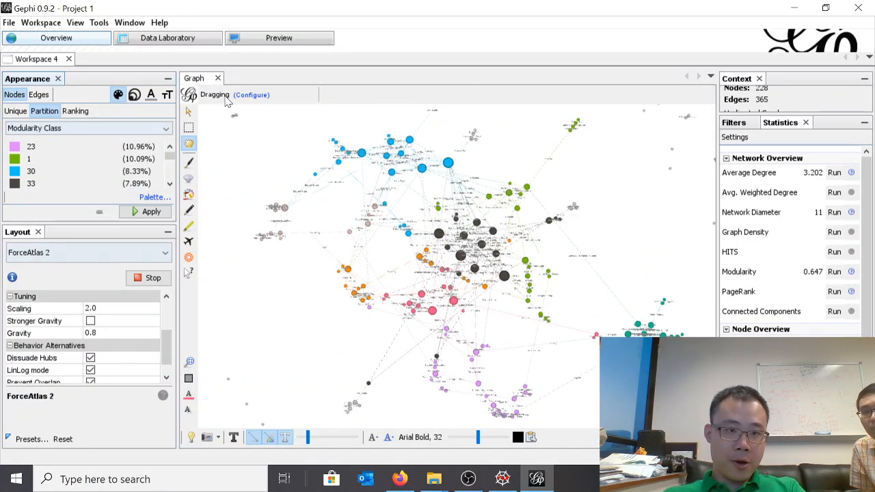
pyautogui.click(267, 40)
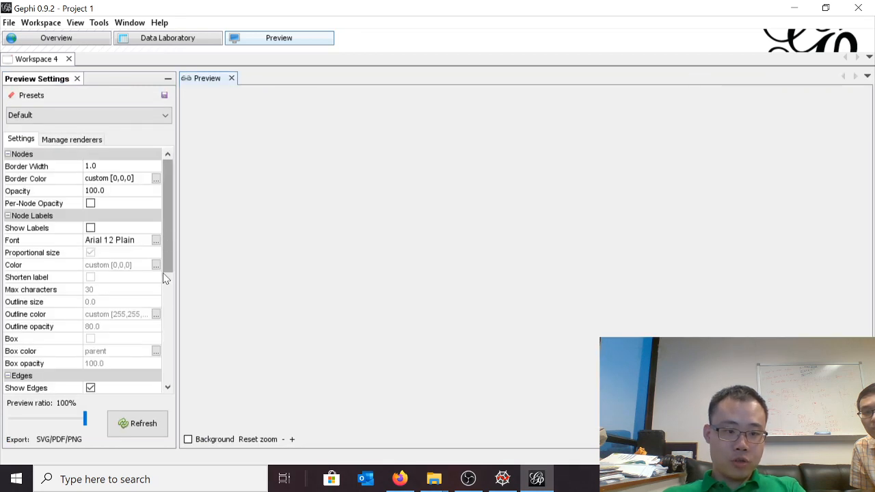
pyautogui.click(137, 424)
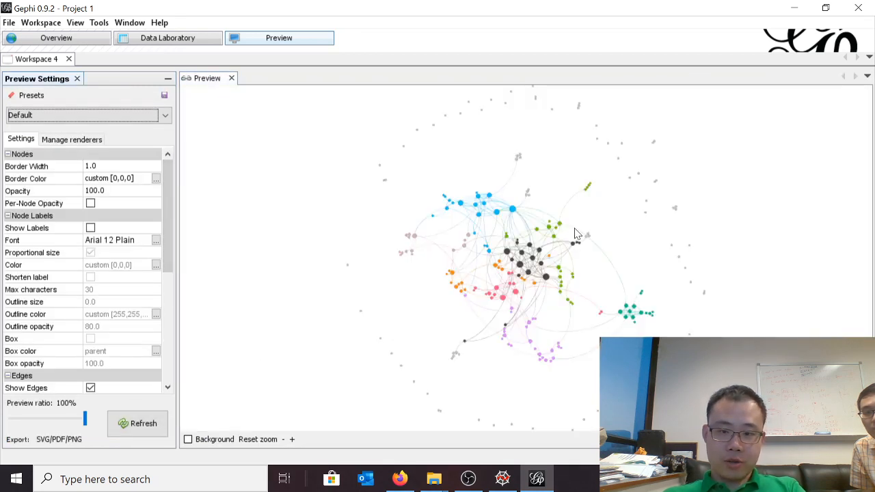
pyautogui.scroll(6, 413, 245)
pyautogui.scroll(-3, 430, 246)
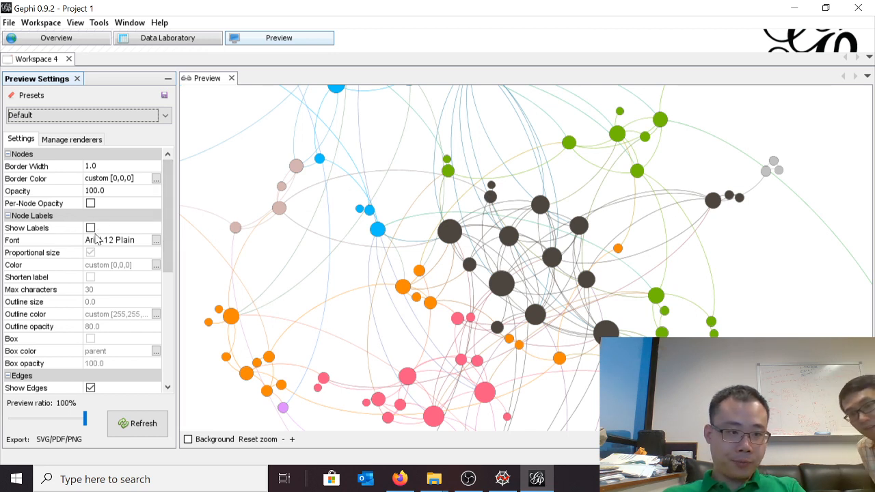
# Turn off curved edges, turn on node labels, and refresh the preview
pyautogui.moveTo(170, 231); pyautogui.dragTo(182, 337)
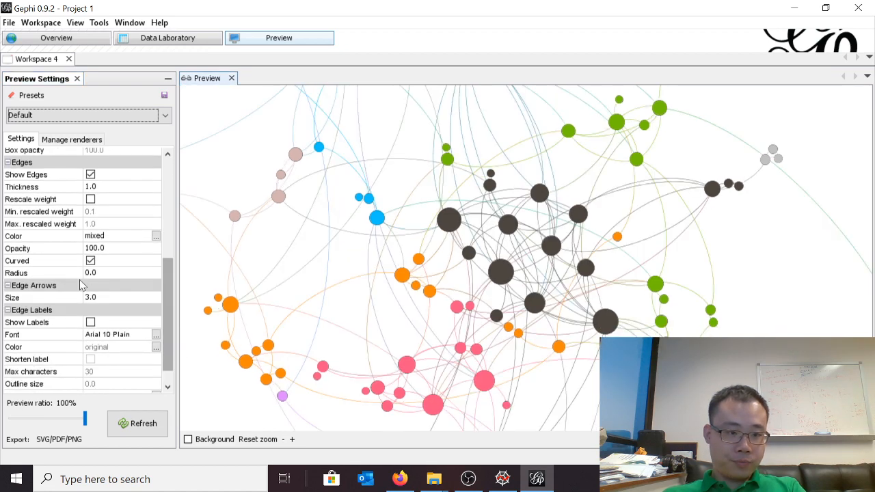
pyautogui.click(91, 263)
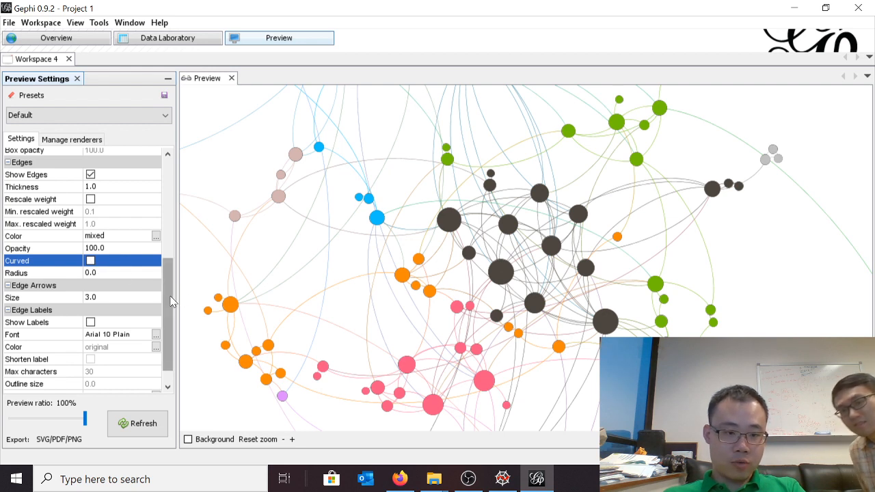
pyautogui.scroll(1, 174, 294)
pyautogui.scroll(2, 175, 294)
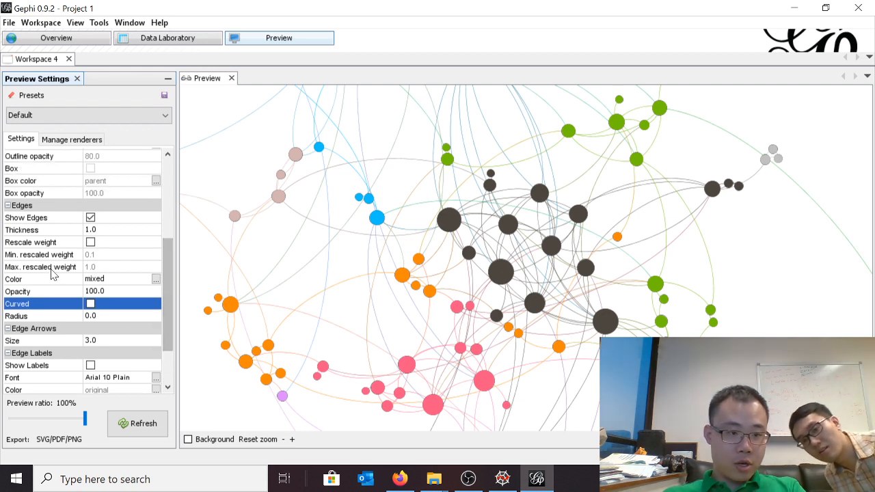
pyautogui.scroll(2, 80, 243)
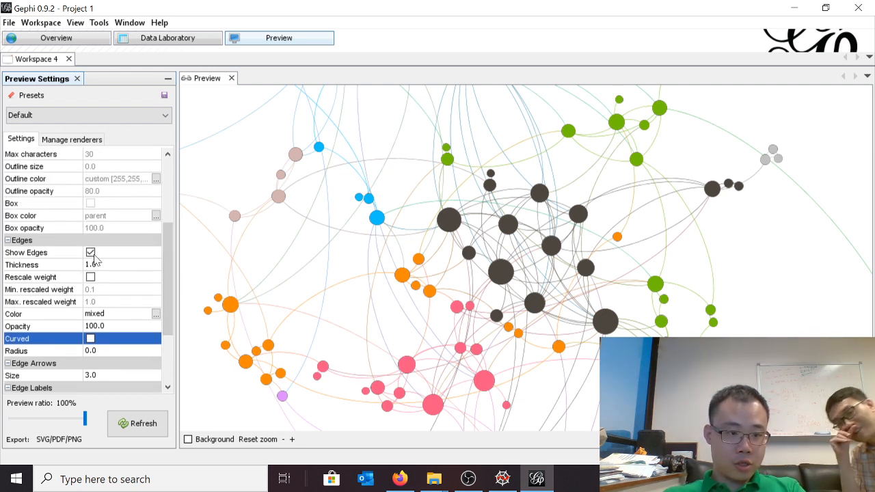
pyautogui.scroll(8, 94, 259)
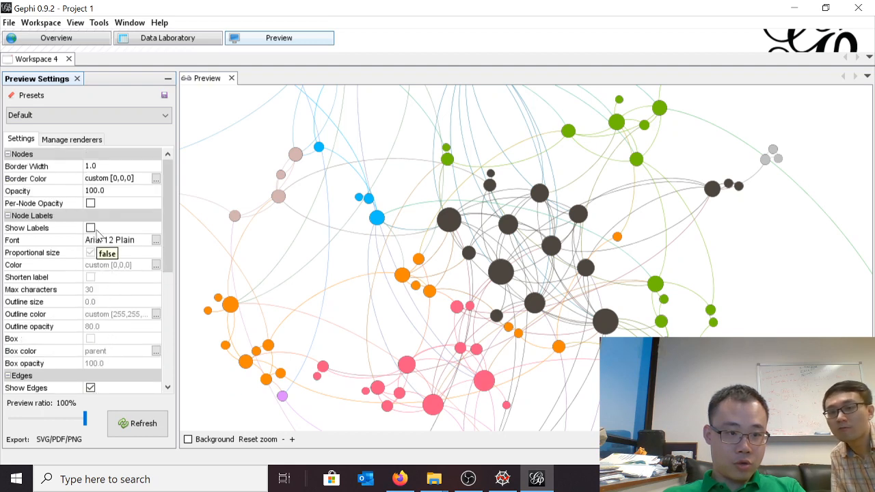
pyautogui.click(91, 228)
pyautogui.click(134, 425)
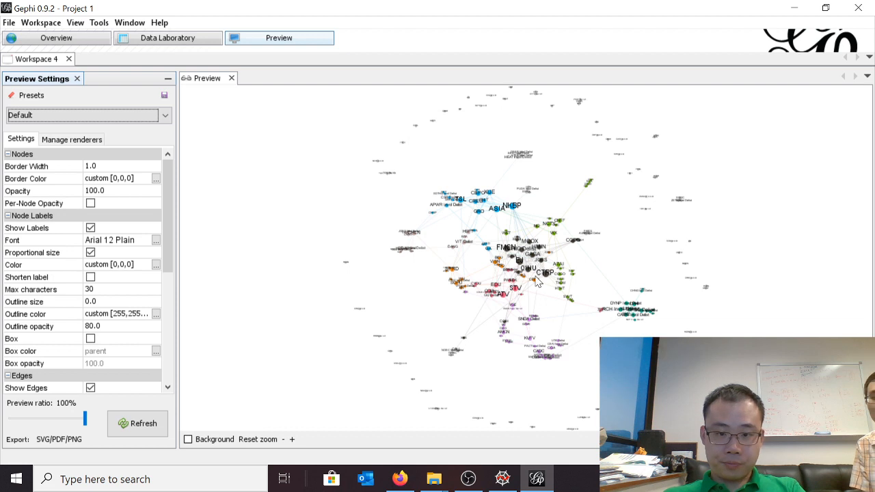
# Turn off proportional sizing for the node labels and refresh the preview
pyautogui.scroll(1, 535, 276)
pyautogui.scroll(-1, 530, 275)
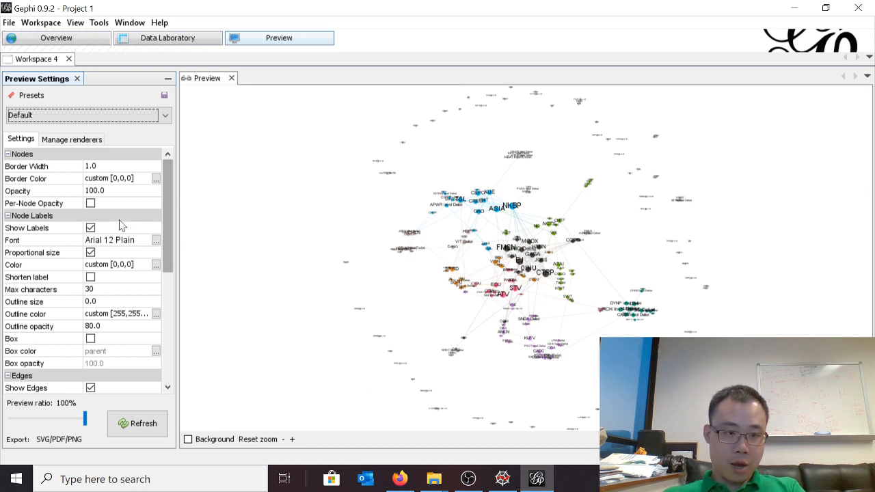
pyautogui.click(91, 253)
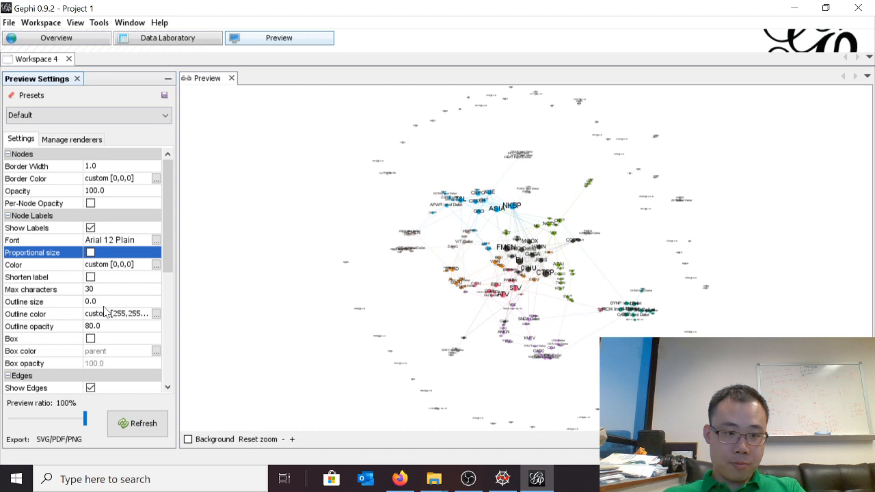
pyautogui.click(147, 422)
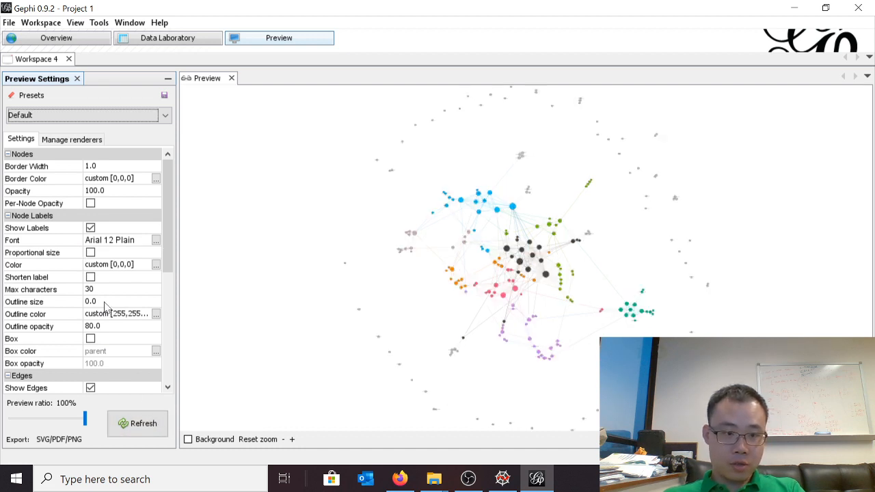
# Toggle the node labels off and back on, and refresh the preview to examine how they fit the nodes
pyautogui.click(91, 228)
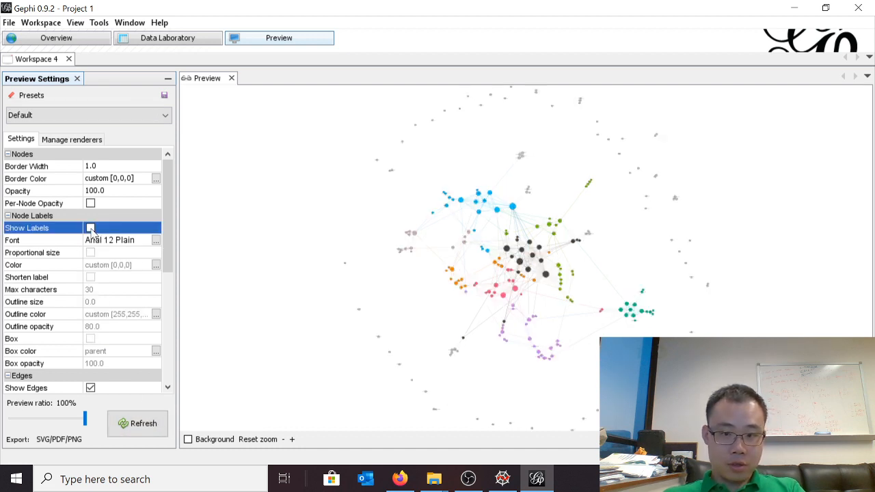
pyautogui.click(91, 229)
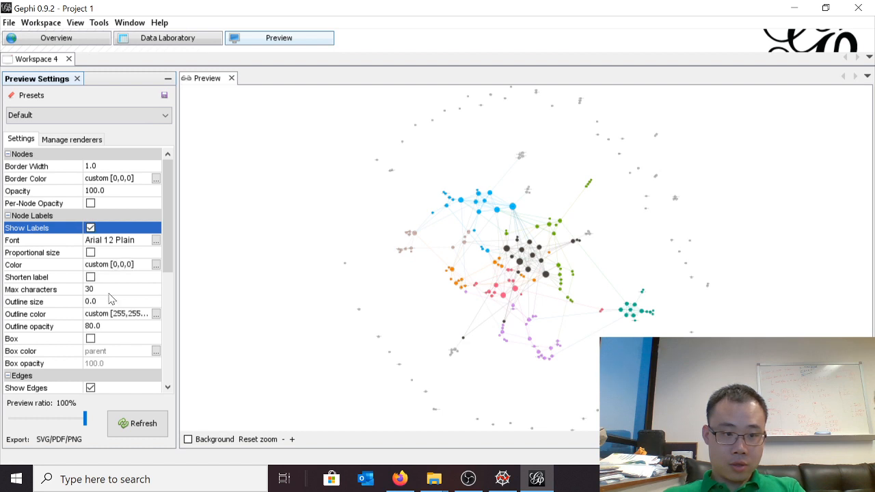
pyautogui.scroll(6, 513, 263)
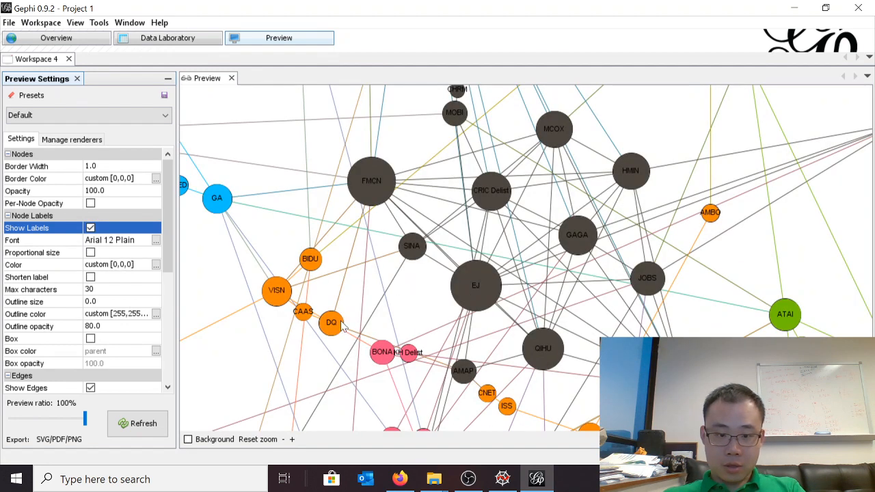
pyautogui.click(144, 424)
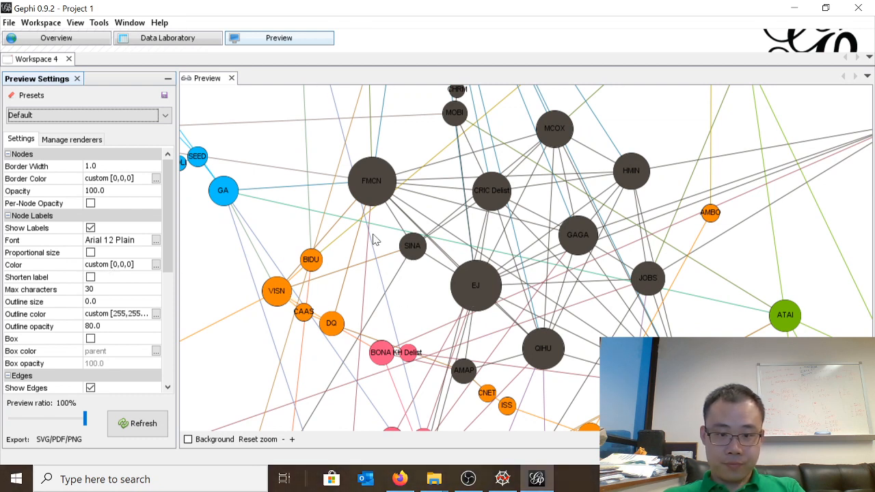
pyautogui.scroll(-8, 497, 302)
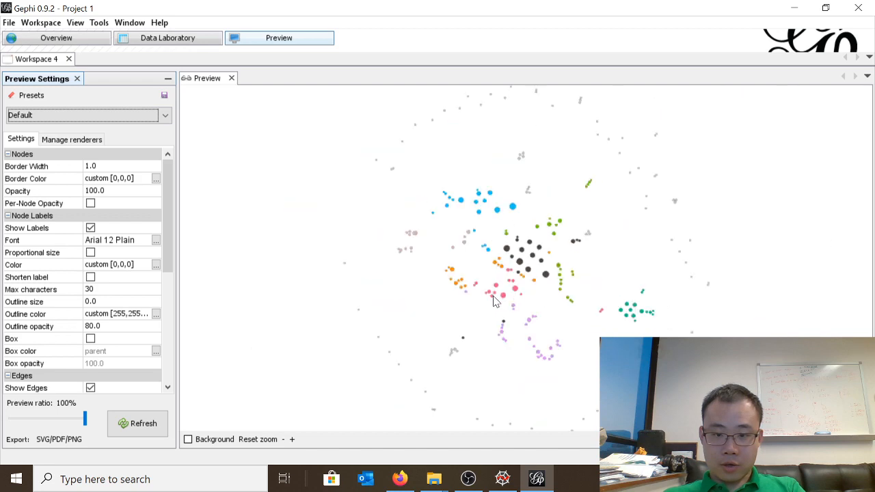
pyautogui.scroll(8, 514, 283)
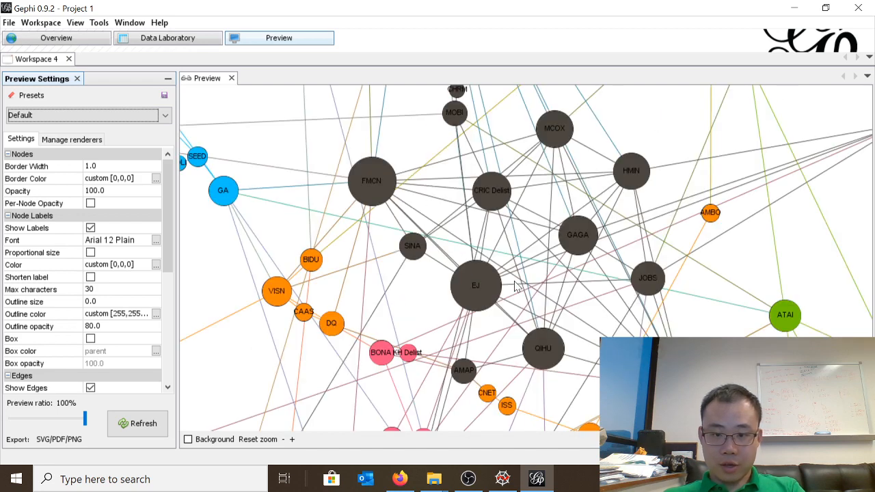
pyautogui.scroll(-5, 516, 287)
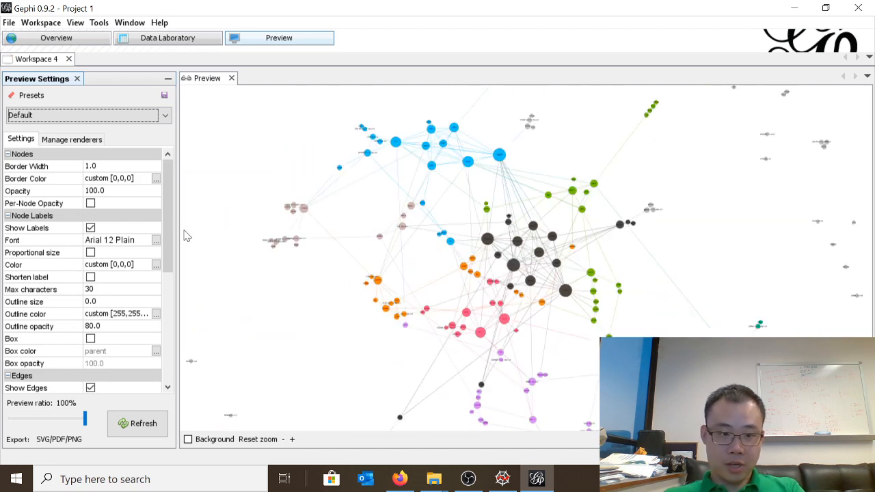
# Start an SVG/PDF/PNG export of the network preview and choose the Desktop as the save location
pyautogui.moveTo(169, 218); pyautogui.dragTo(176, 307)
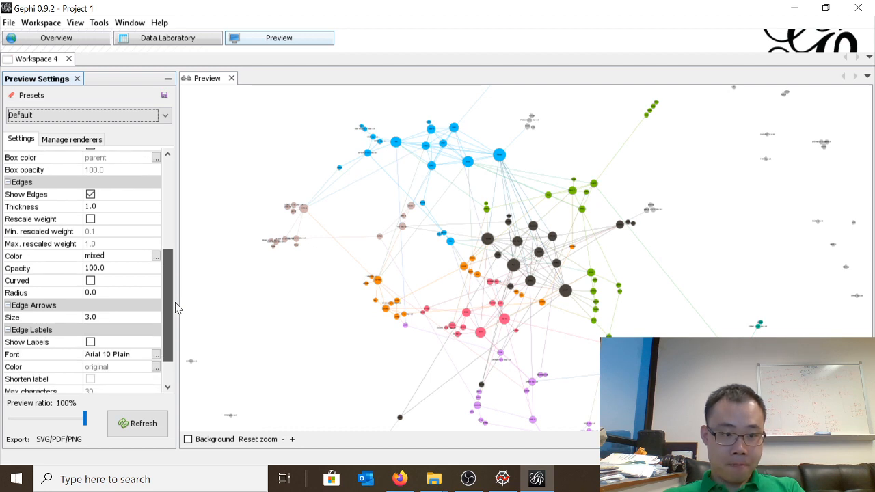
pyautogui.moveTo(175, 307); pyautogui.dragTo(178, 333)
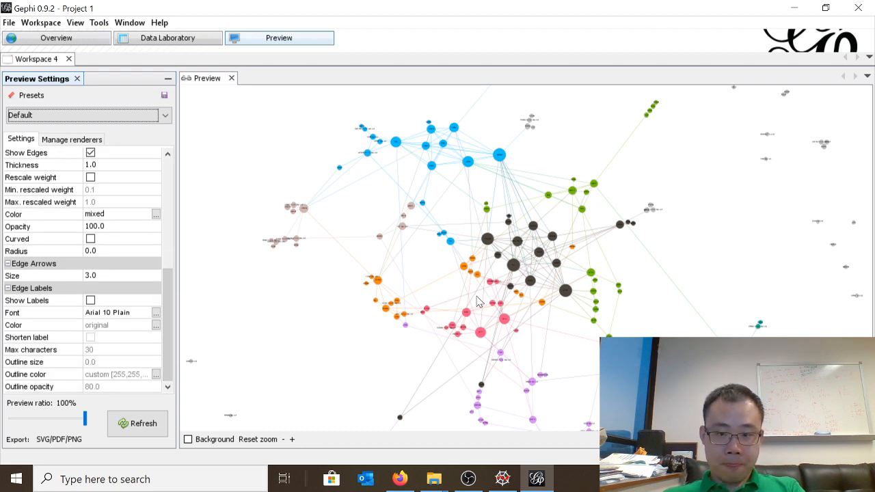
pyautogui.scroll(-2, 478, 303)
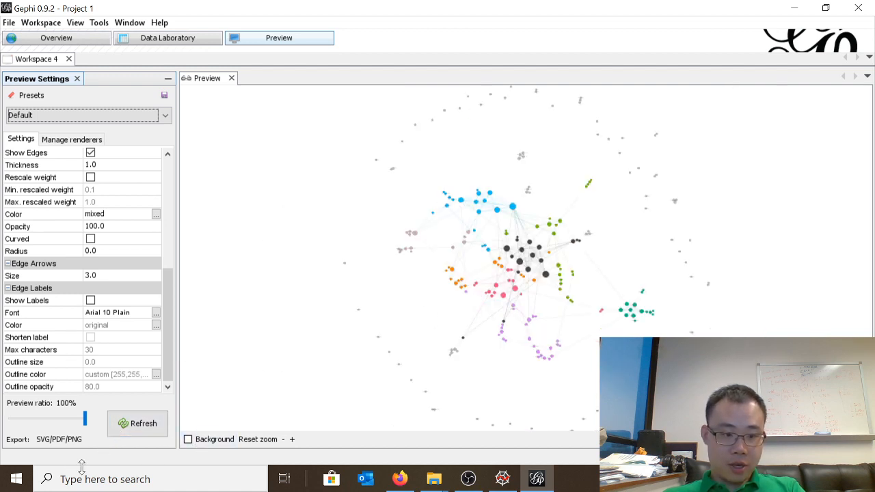
pyautogui.click(65, 443)
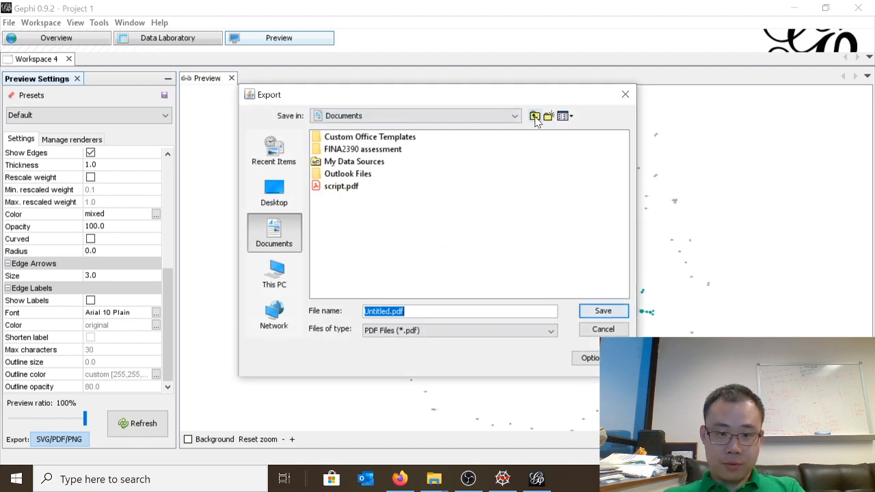
pyautogui.click(273, 191)
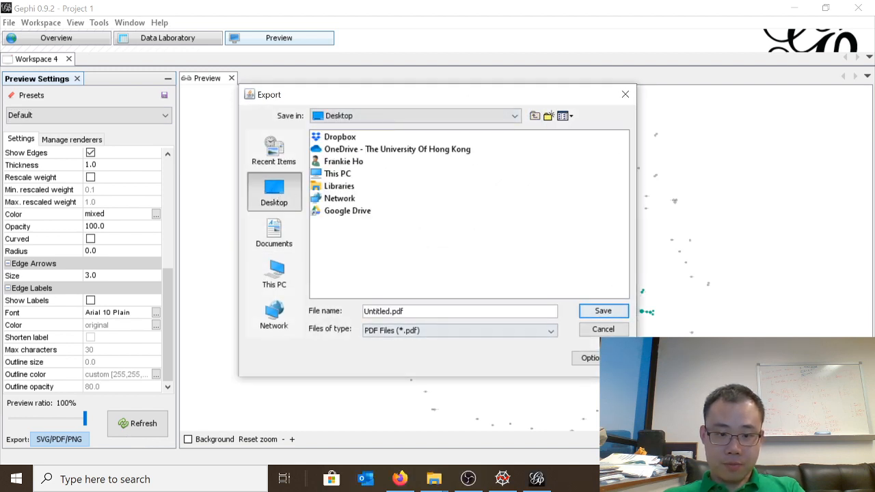
# Name the PDF export Director_network_PDF.pdf and save it
pyautogui.doubleClick(393, 311)
pyautogui.click(387, 311)
pyautogui.press('BackSpace')
pyautogui.press('BackSpace')
pyautogui.press('BackSpace')
pyautogui.press('BackSpace')
pyautogui.press('BackSpace')
pyautogui.press('BackSpace')
pyautogui.press('BackSpace')
pyautogui.press('BackSpace')
pyautogui.write('Director_')
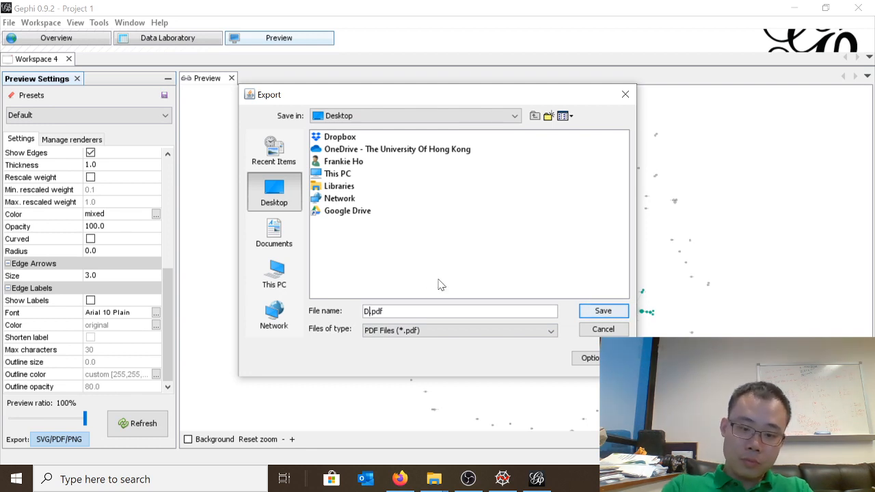
pyautogui.write('network_P')
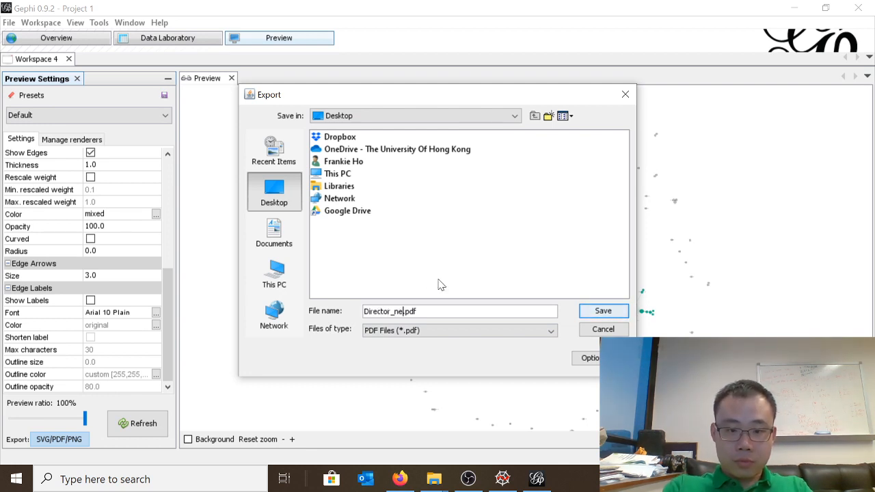
pyautogui.write('DF')
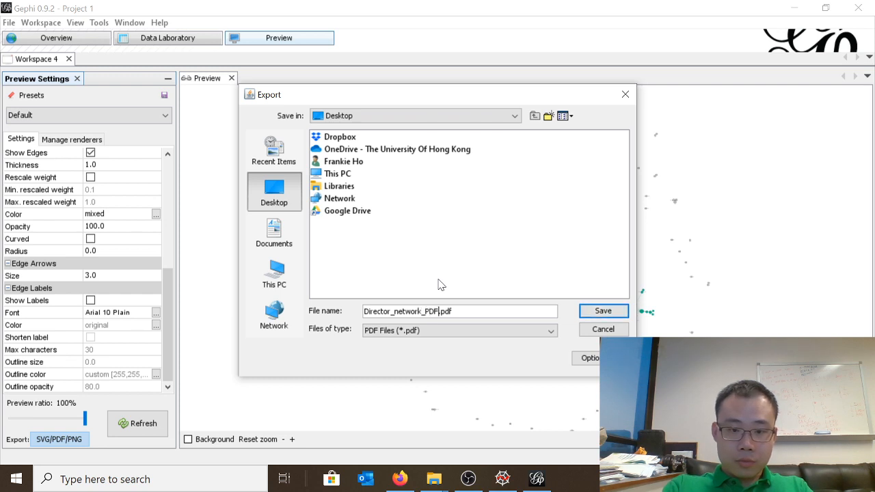
pyautogui.press('Return')
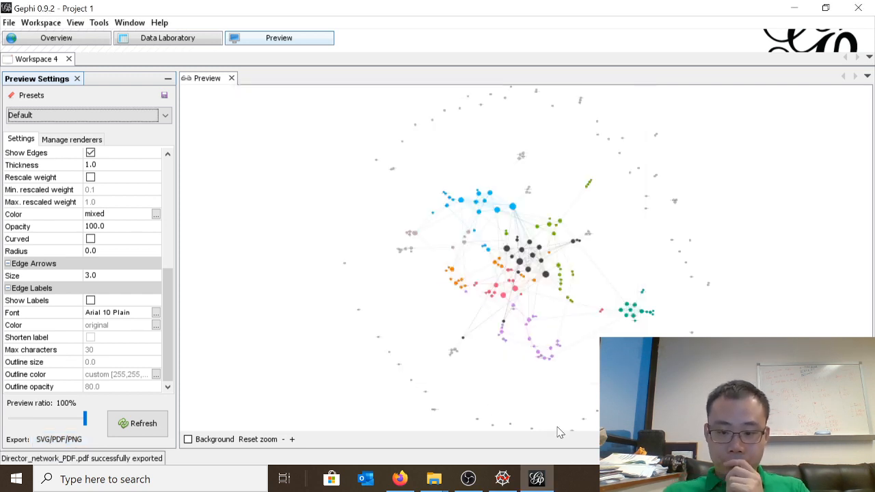
# Open the exported Director_network_PDF.pdf from the desktop in Acrobat Reader and look over the page
pyautogui.click(545, 482)
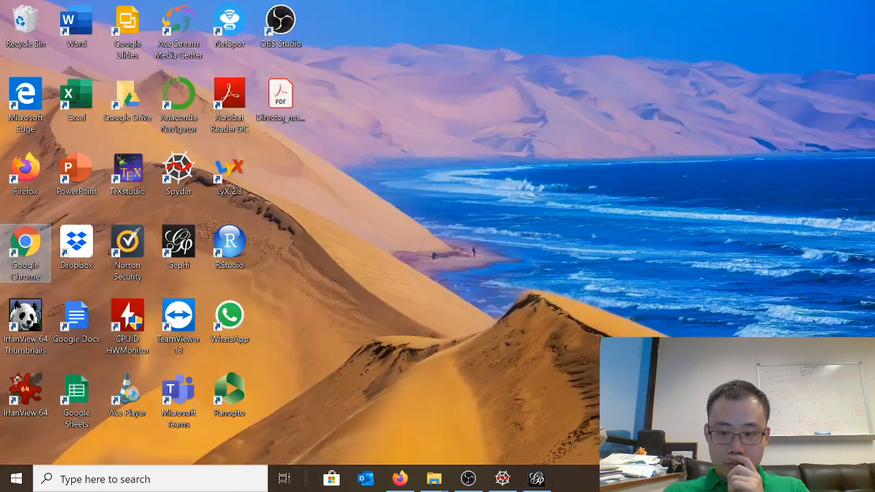
pyautogui.doubleClick(286, 117)
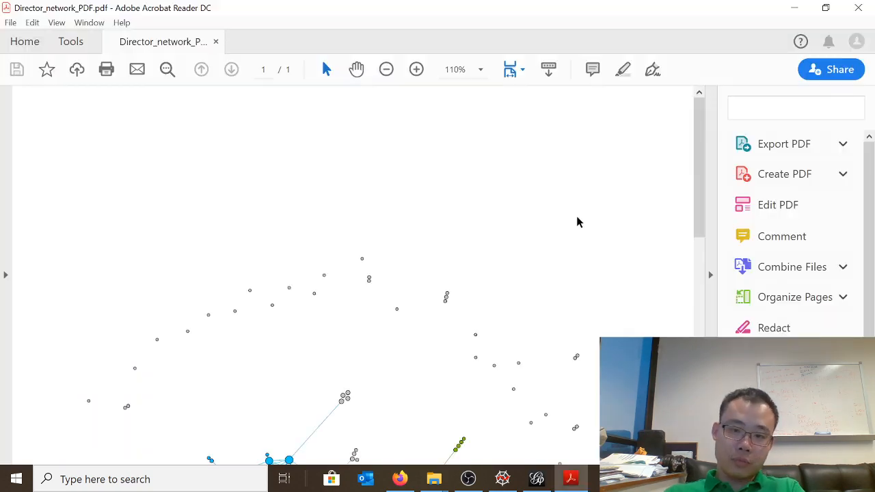
pyautogui.scroll(-5, 416, 273)
pyautogui.scroll(-5, 319, 310)
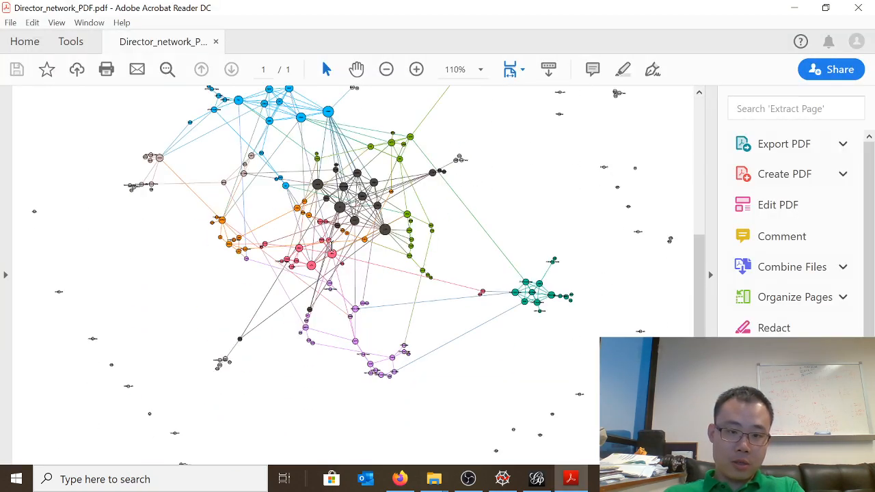
# Enlarge the PDF to 600% and examine the node labels around the dark central cluster
pyautogui.doubleClick(416, 70)
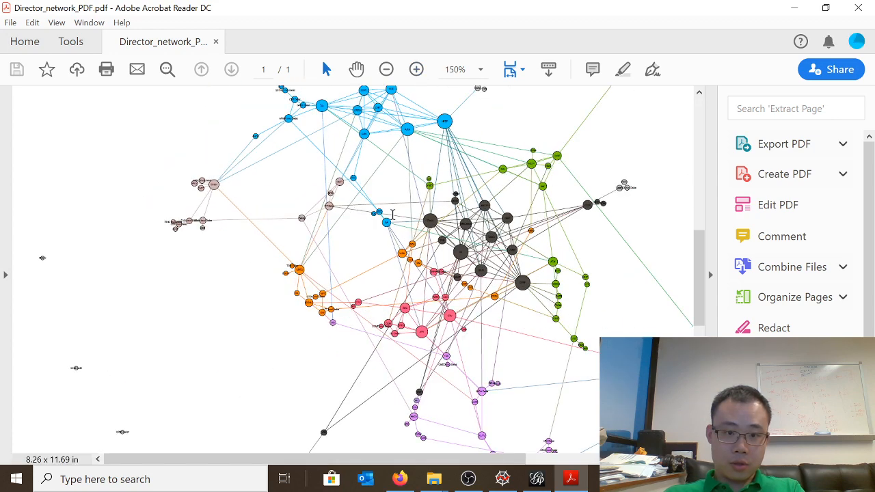
pyautogui.scroll(3, 468, 256)
pyautogui.doubleClick(416, 70)
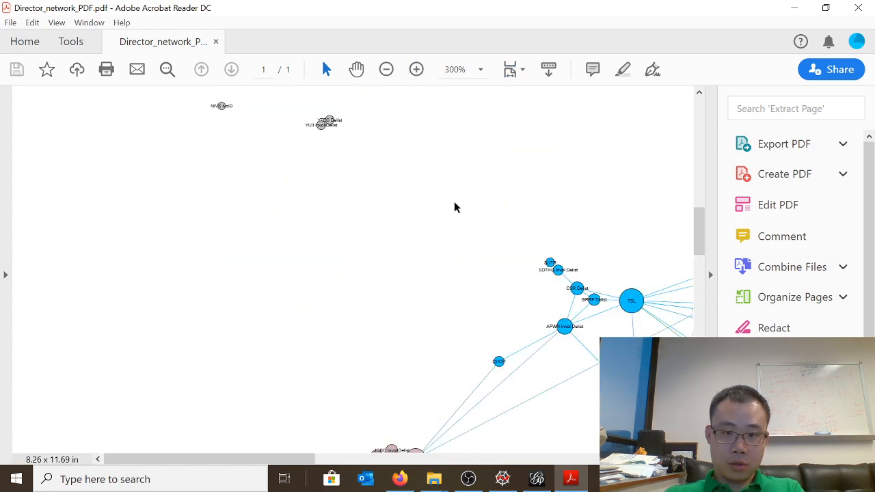
pyautogui.click(416, 70)
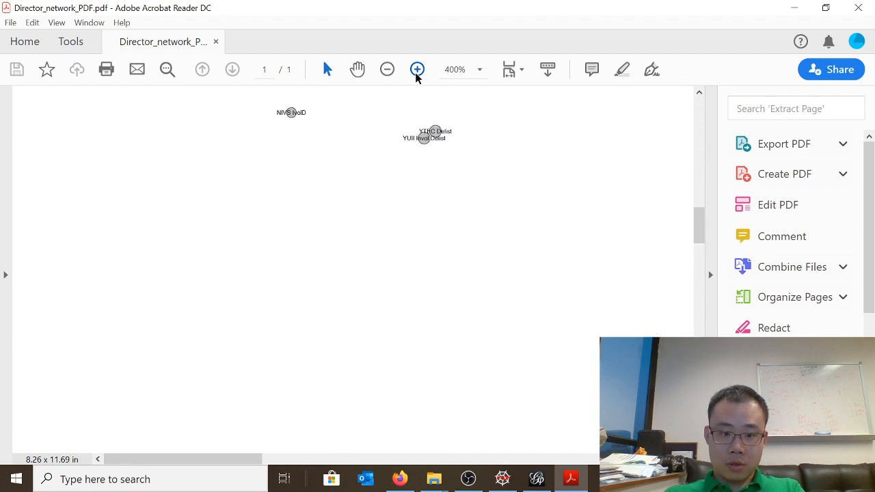
pyautogui.click(416, 69)
pyautogui.moveTo(179, 460); pyautogui.dragTo(369, 461)
pyautogui.moveTo(701, 215); pyautogui.dragTo(704, 278)
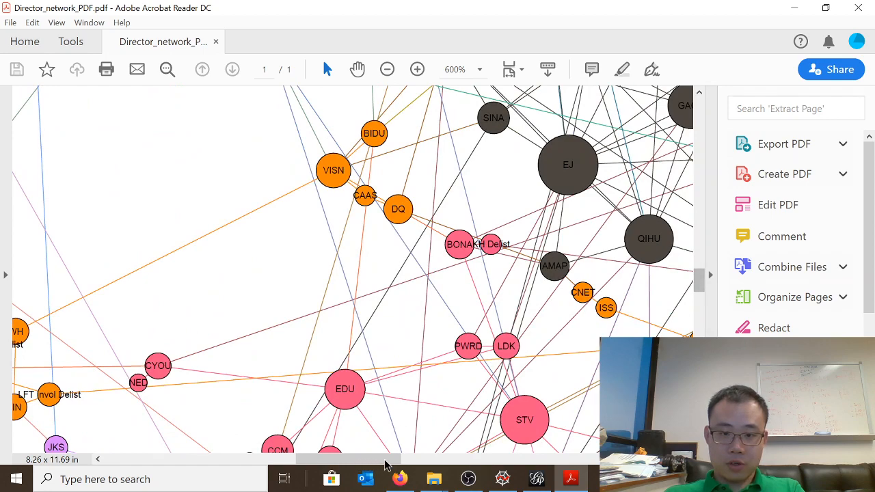
pyautogui.moveTo(358, 465); pyautogui.dragTo(399, 462)
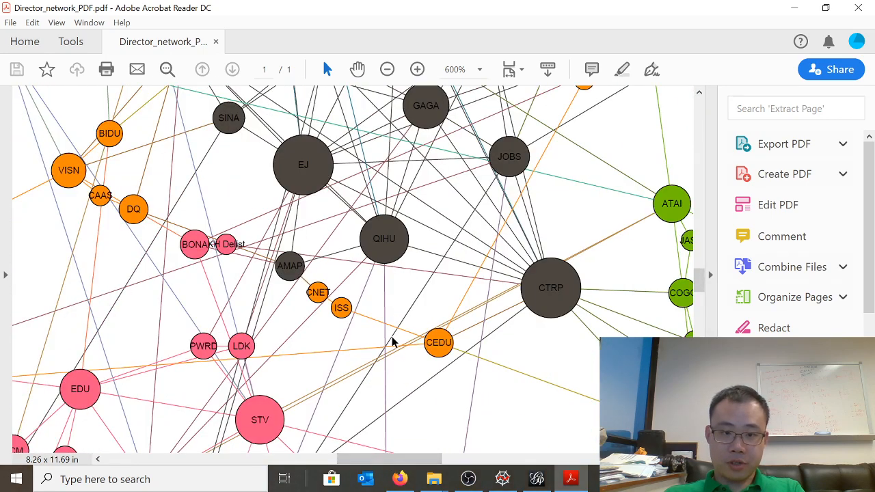
# Examine the labelled nodes and links above and below the central cluster in the enlarged PDF
pyautogui.scroll(-10, 393, 335)
pyautogui.scroll(20, 393, 331)
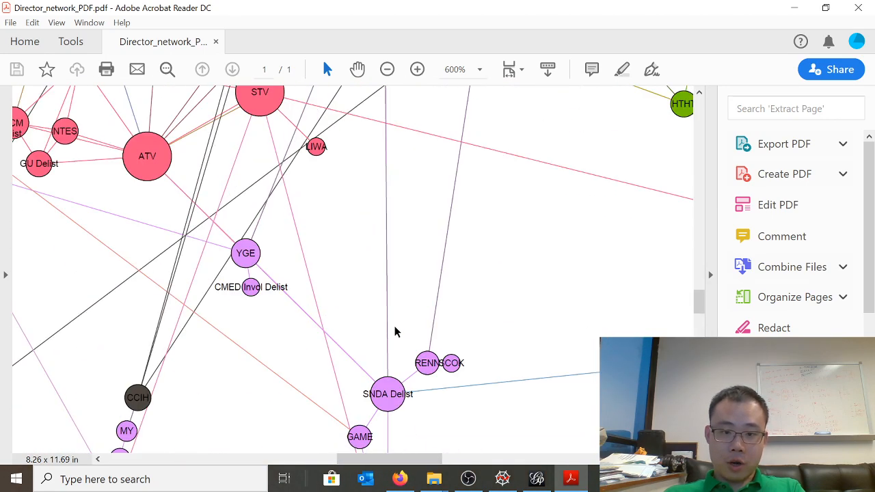
pyautogui.scroll(-3, 384, 339)
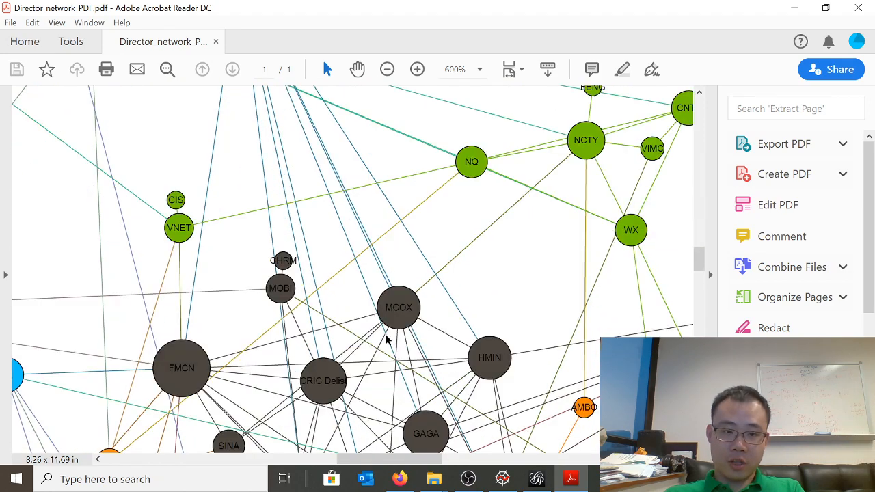
pyautogui.scroll(1, 385, 338)
pyautogui.scroll(7, 385, 338)
pyautogui.scroll(-4, 385, 338)
pyautogui.scroll(-4, 382, 347)
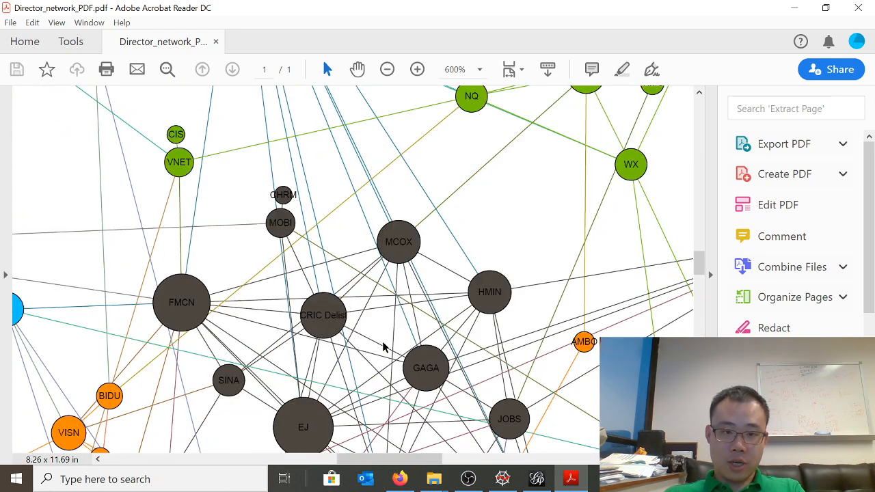
pyautogui.scroll(-6, 344, 254)
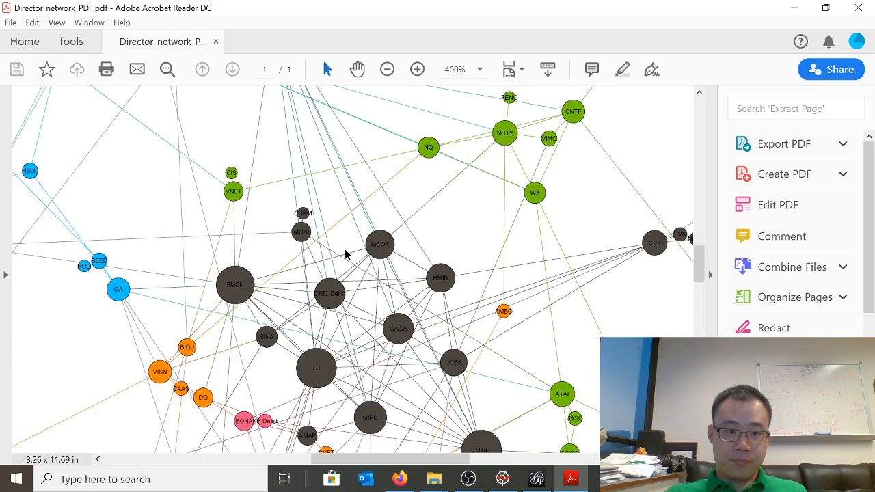
# View the whole network at 50%, return to 400%, and examine the pink, orange and central communities
pyautogui.scroll(-2, 348, 251)
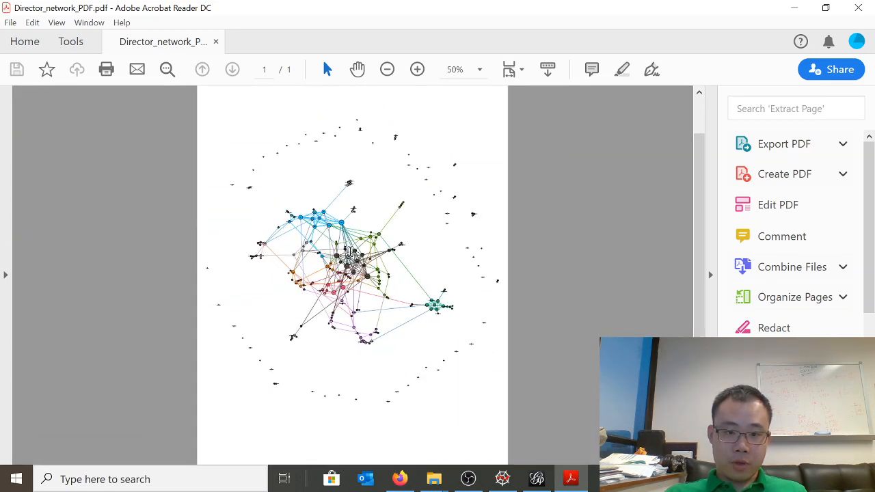
pyautogui.scroll(4, 350, 252)
pyautogui.scroll(4, 350, 253)
pyautogui.scroll(-3, 352, 268)
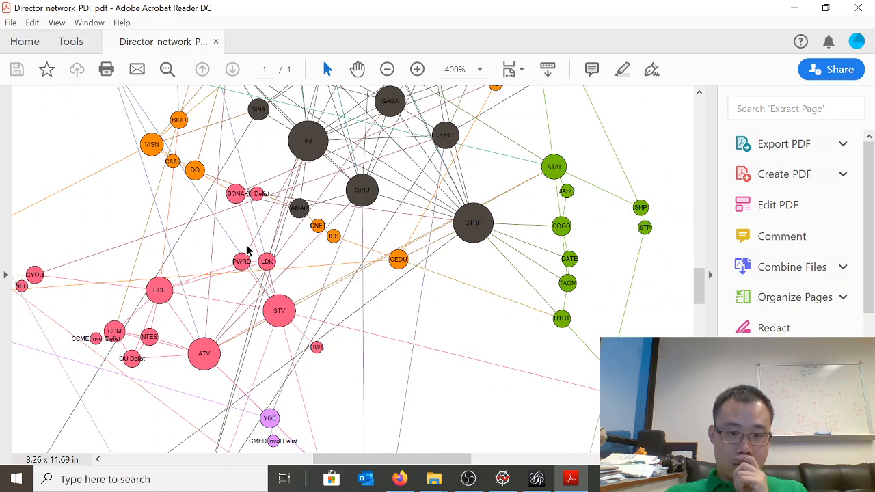
pyautogui.moveTo(348, 461); pyautogui.dragTo(309, 471)
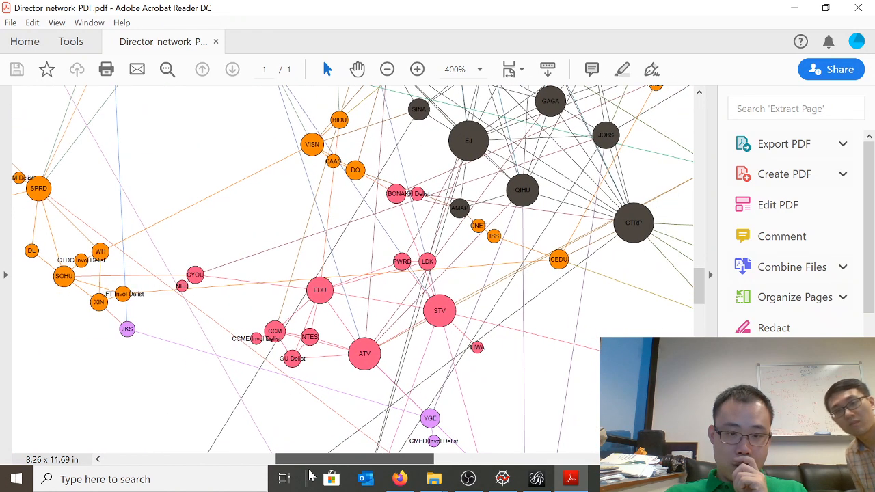
pyautogui.scroll(1, 418, 242)
pyautogui.scroll(2, 419, 246)
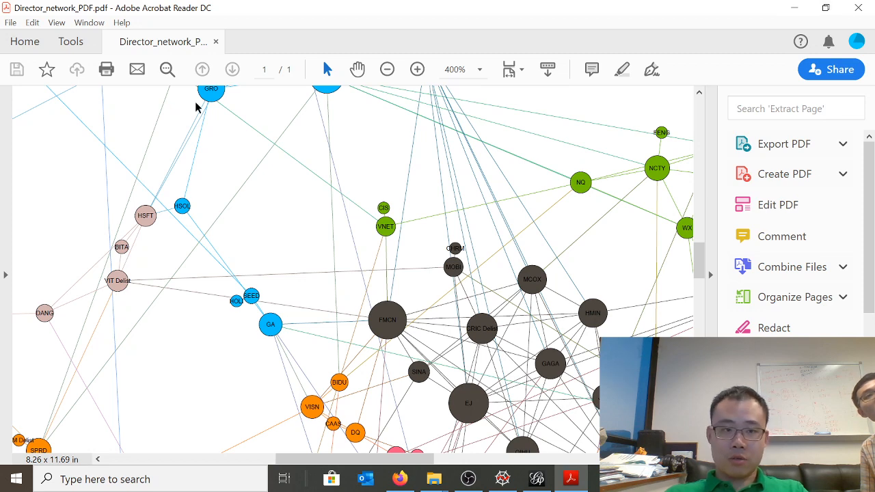
# Close the PDF and switch back to the Gephi preview
pyautogui.click(860, 8)
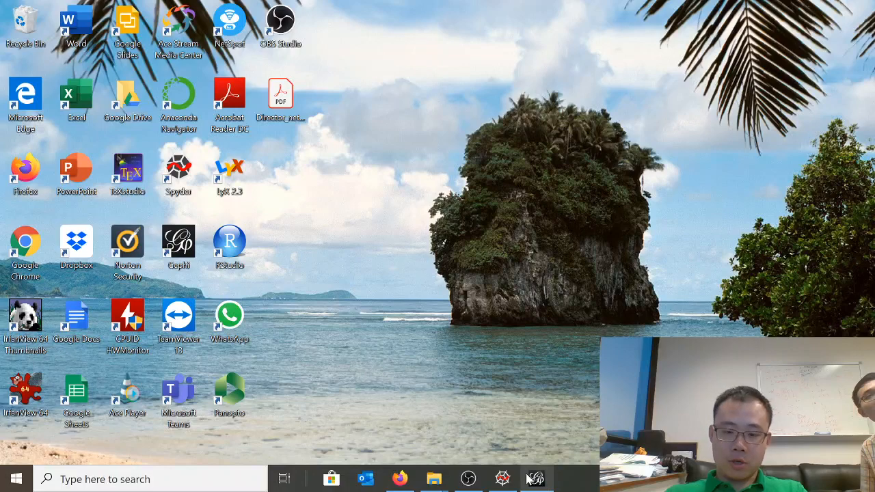
pyautogui.click(504, 481)
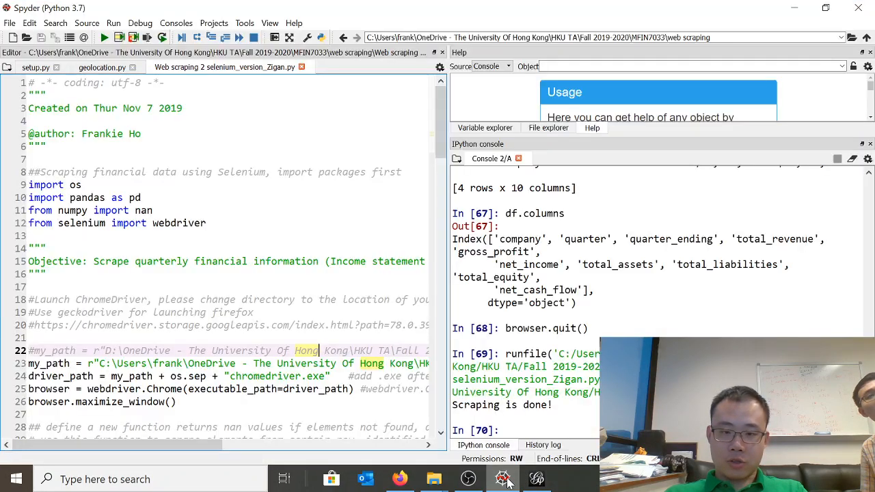
pyautogui.click(537, 480)
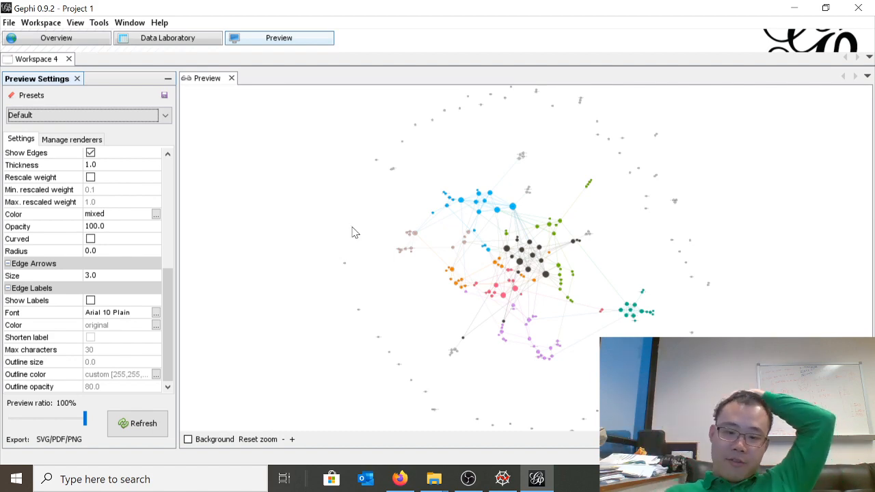
pyautogui.click(465, 478)
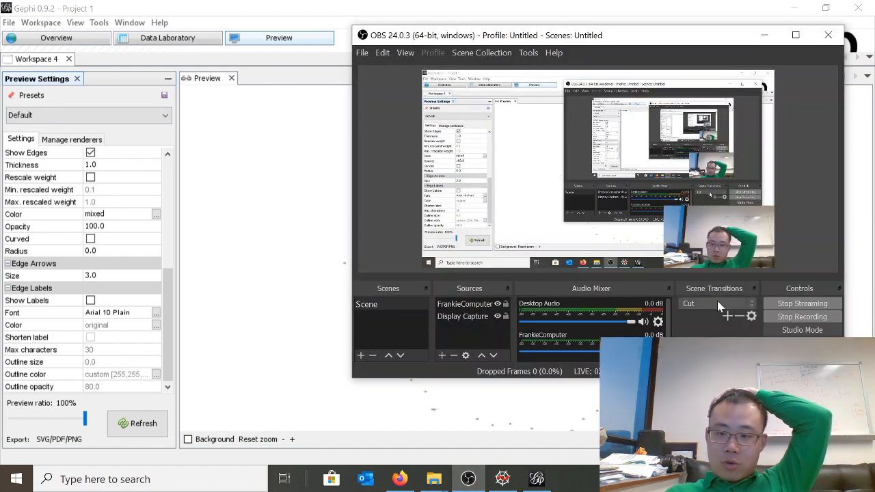